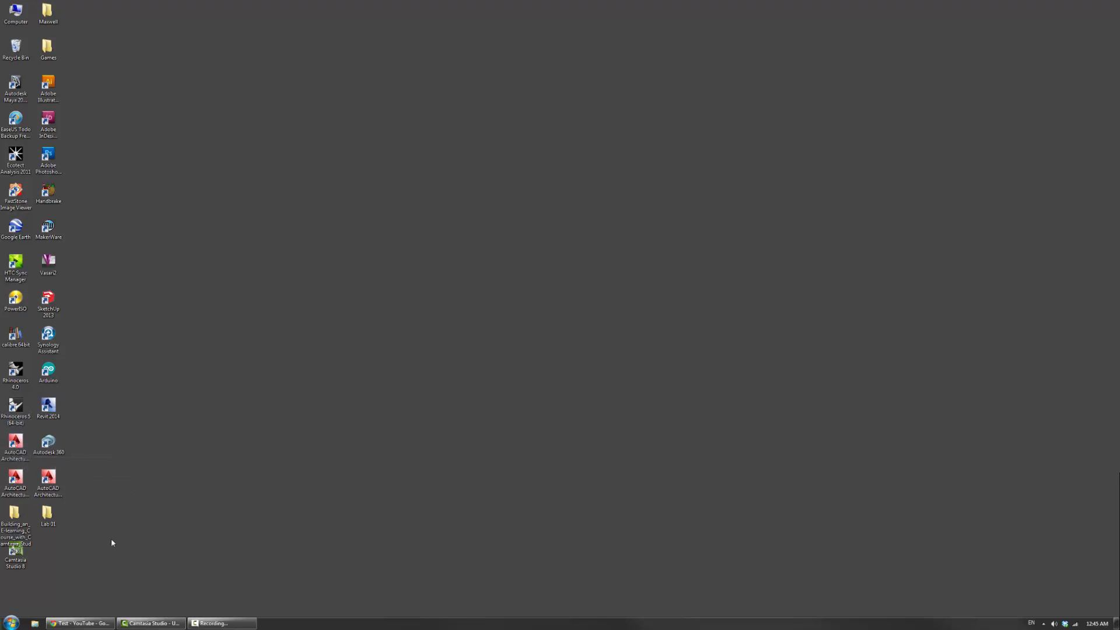
Move the three AutoCAD Architecture shortcuts out of the icon columns into a row on the empty desktop.
{"action": "left_click", "coordinate": [56, 481]}
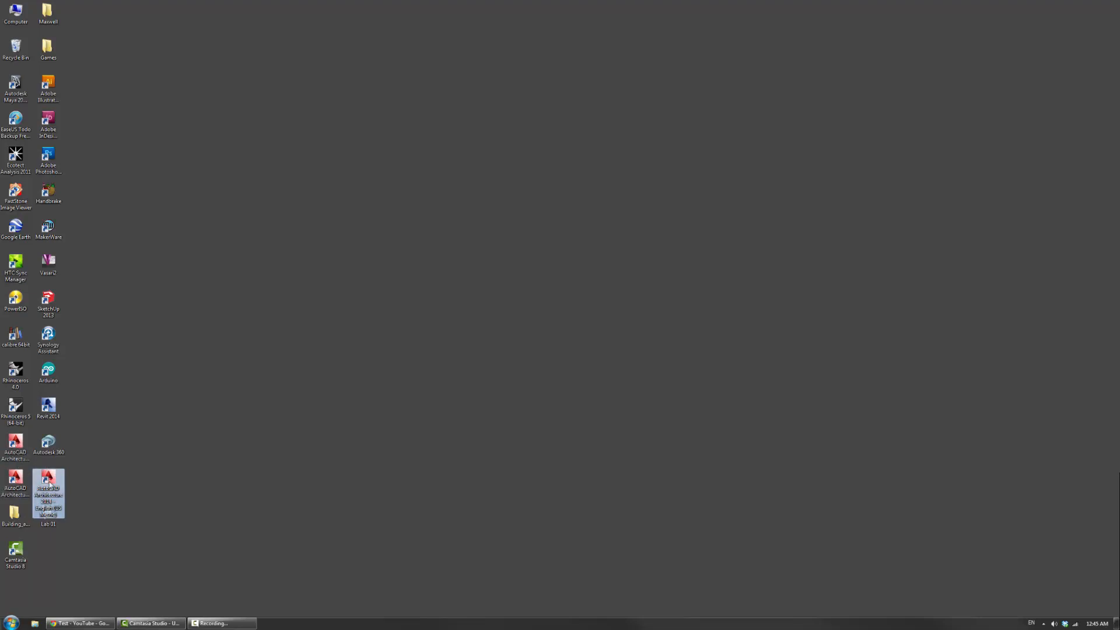
{"action": "left_click_drag", "start_coordinate": [50, 480], "coordinate": [181, 446]}
{"action": "left_click", "coordinate": [23, 455]}
{"action": "left_click_drag", "start_coordinate": [23, 455], "coordinate": [154, 455]}
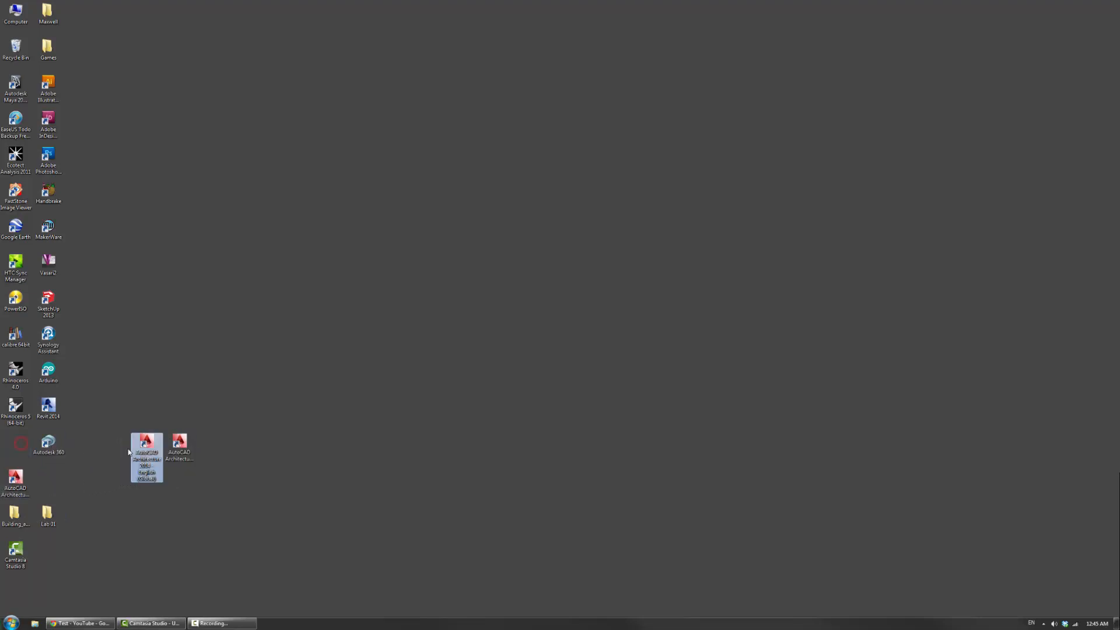
{"action": "left_click", "coordinate": [19, 489]}
{"action": "left_click_drag", "start_coordinate": [19, 489], "coordinate": [113, 448]}
{"action": "left_click", "coordinate": [140, 492]}
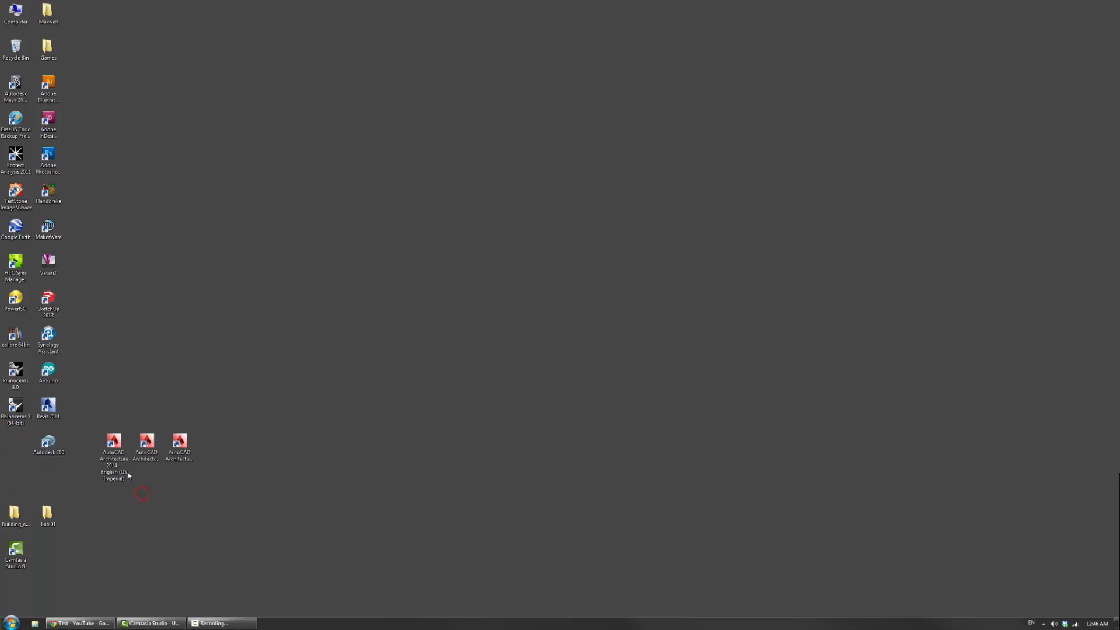
Compare the full names of the three AutoCAD Architecture 2014 shortcuts to see which unit version each one starts.
{"action": "left_click", "coordinate": [143, 446]}
{"action": "left_click", "coordinate": [108, 461]}
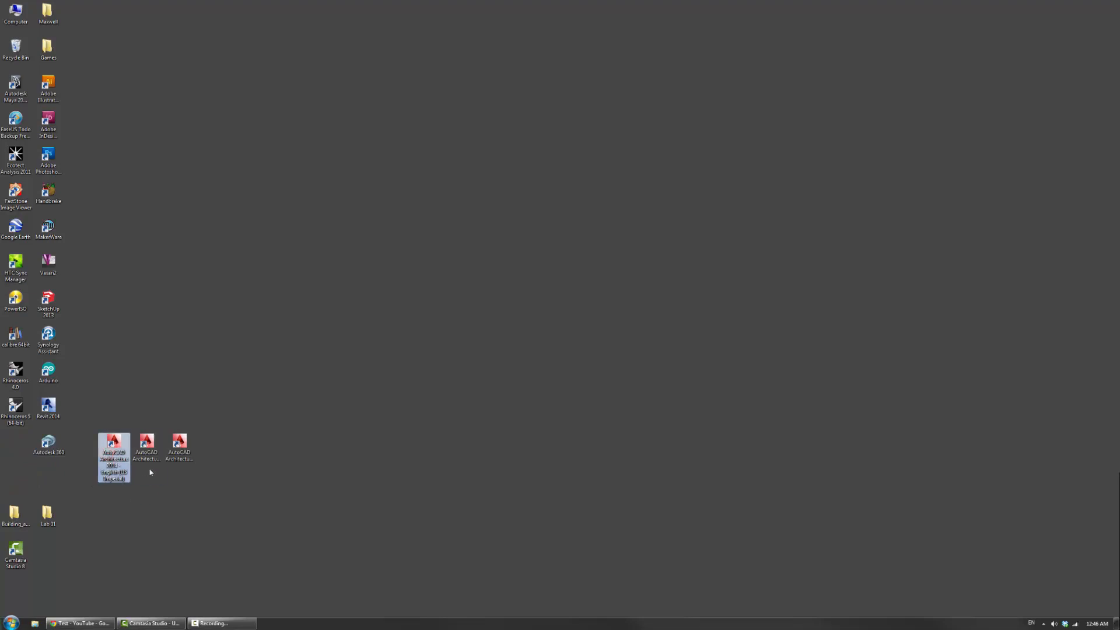
{"action": "left_click", "coordinate": [149, 448]}
{"action": "left_click", "coordinate": [120, 448]}
{"action": "left_click", "coordinate": [147, 448]}
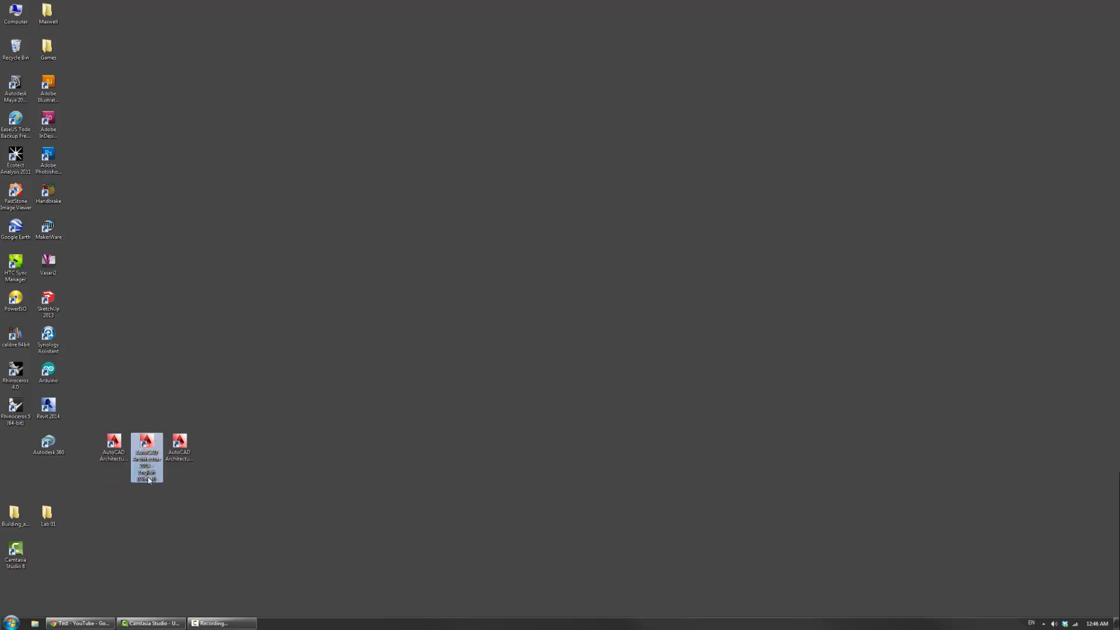
{"action": "left_click", "coordinate": [179, 447]}
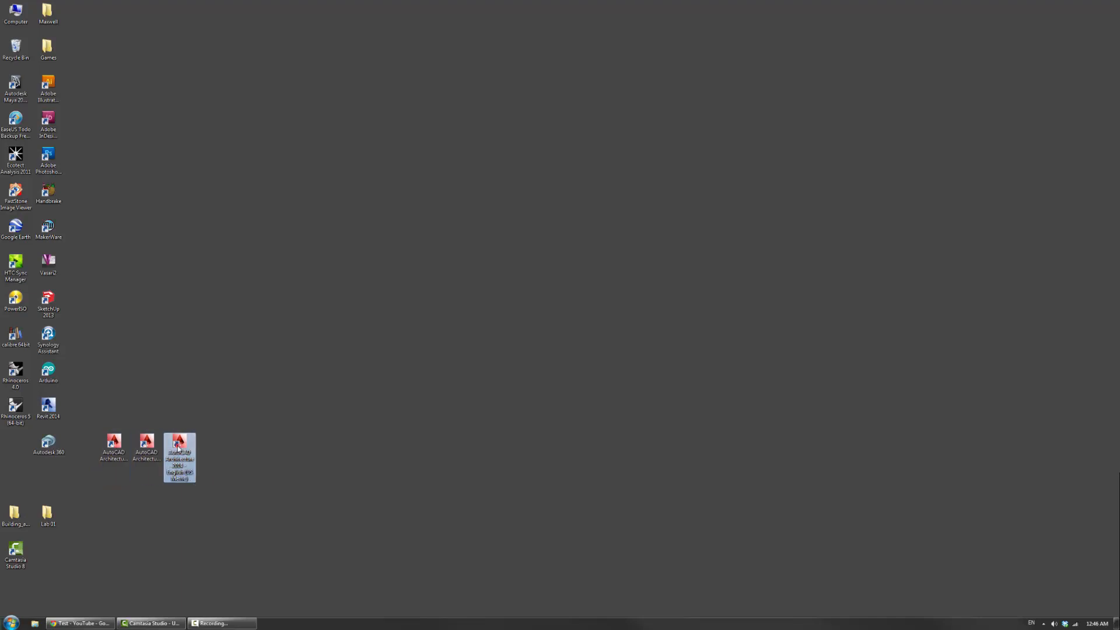
{"action": "left_click", "coordinate": [229, 409]}
Put the US Metric and Global shortcuts back into the icon column, leaving only the US Imperial one apart.
{"action": "left_click_drag", "start_coordinate": [186, 447], "coordinate": [22, 477]}
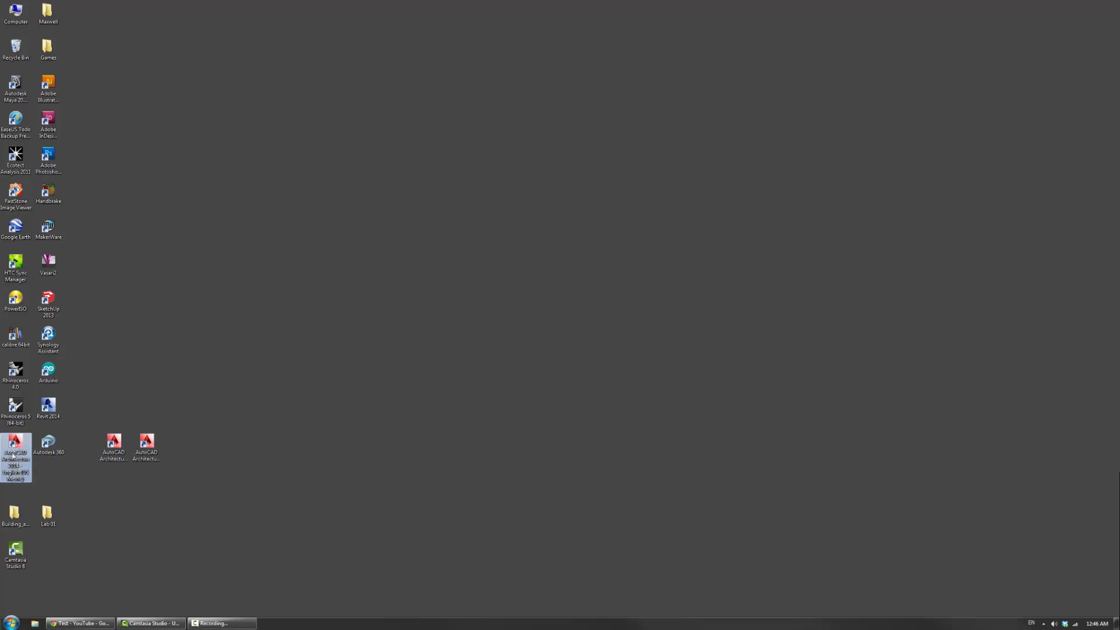
{"action": "left_click_drag", "start_coordinate": [147, 448], "coordinate": [16, 485]}
{"action": "left_click", "coordinate": [115, 448]}
{"action": "left_click", "coordinate": [204, 480]}
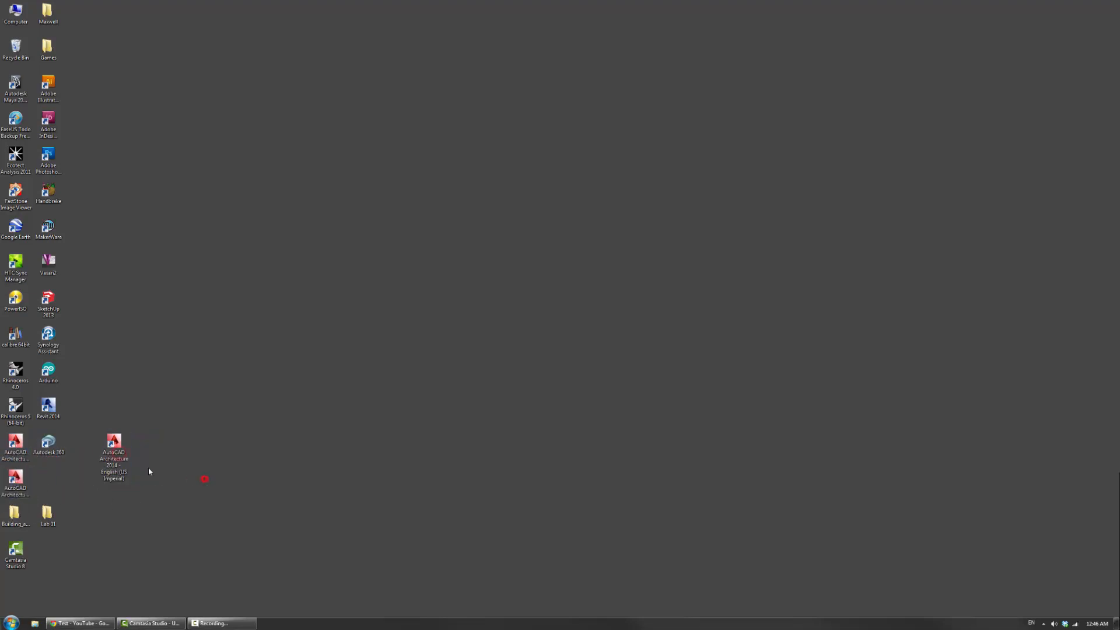
Launch AutoCAD Architecture 2014 - English (US Imperial), continue past the educational product notice and close the Welcome window.
{"action": "left_click", "coordinate": [117, 445]}
{"action": "double_click", "coordinate": [117, 445]}
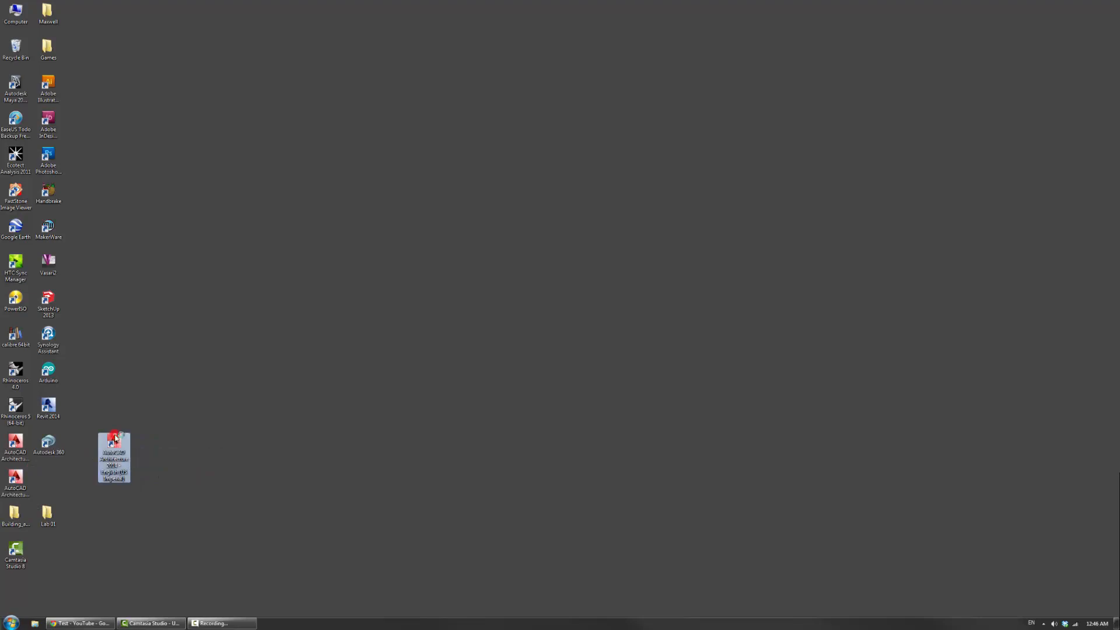
{"action": "left_click_drag", "start_coordinate": [129, 443], "coordinate": [77, 460]}
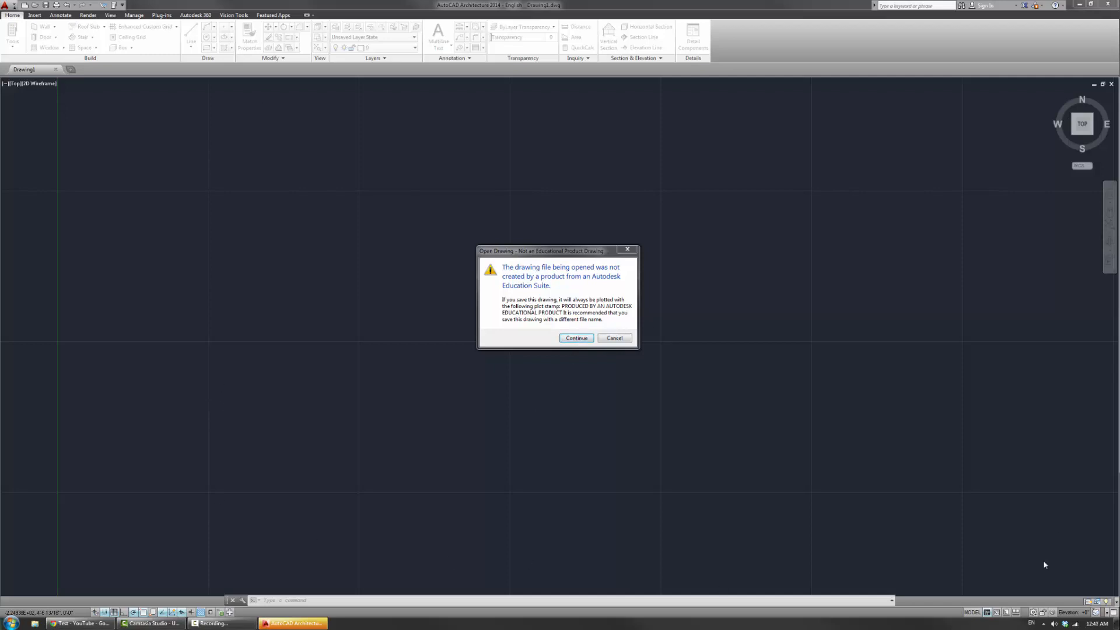
{"action": "left_click", "coordinate": [576, 338]}
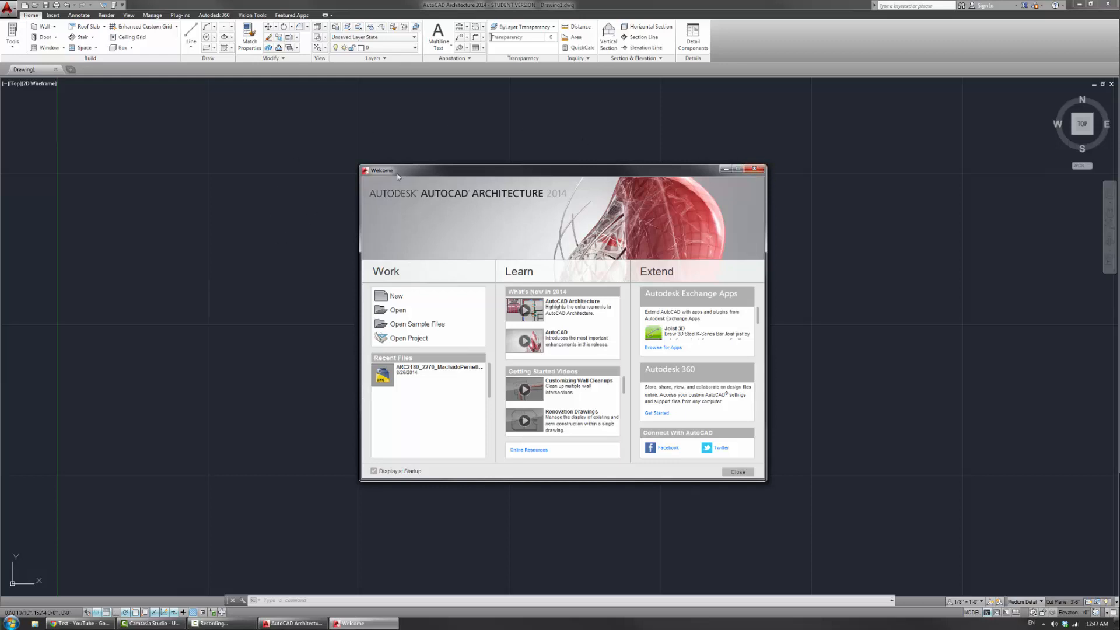
{"action": "left_click", "coordinate": [753, 170]}
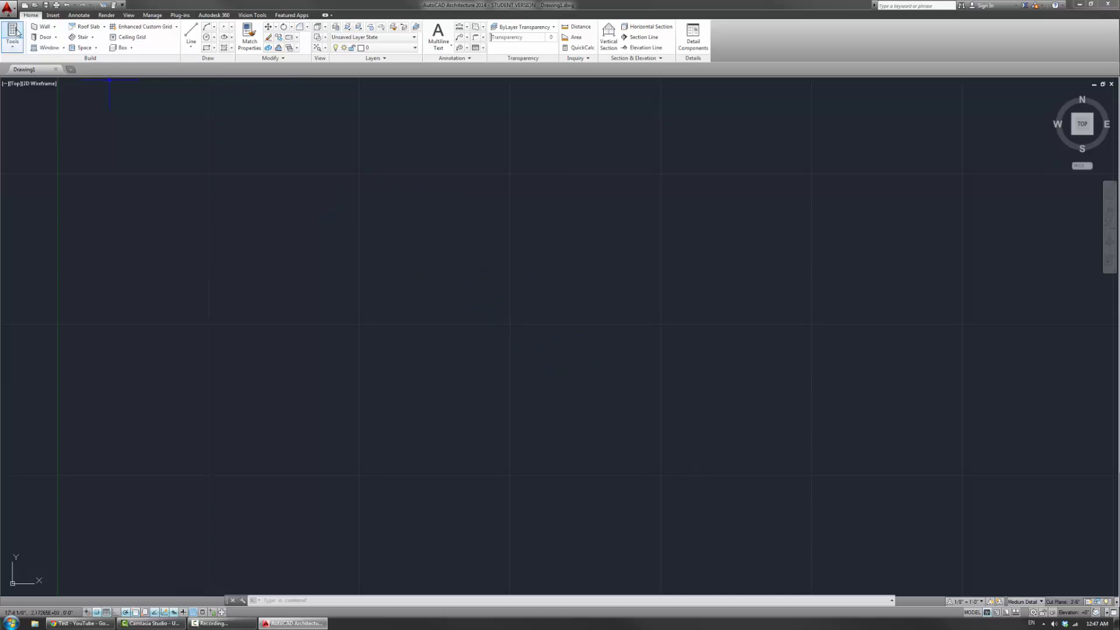
Set the crosshairs color for 2D model space to White in the drawing window color options.
{"action": "left_click", "coordinate": [9, 9]}
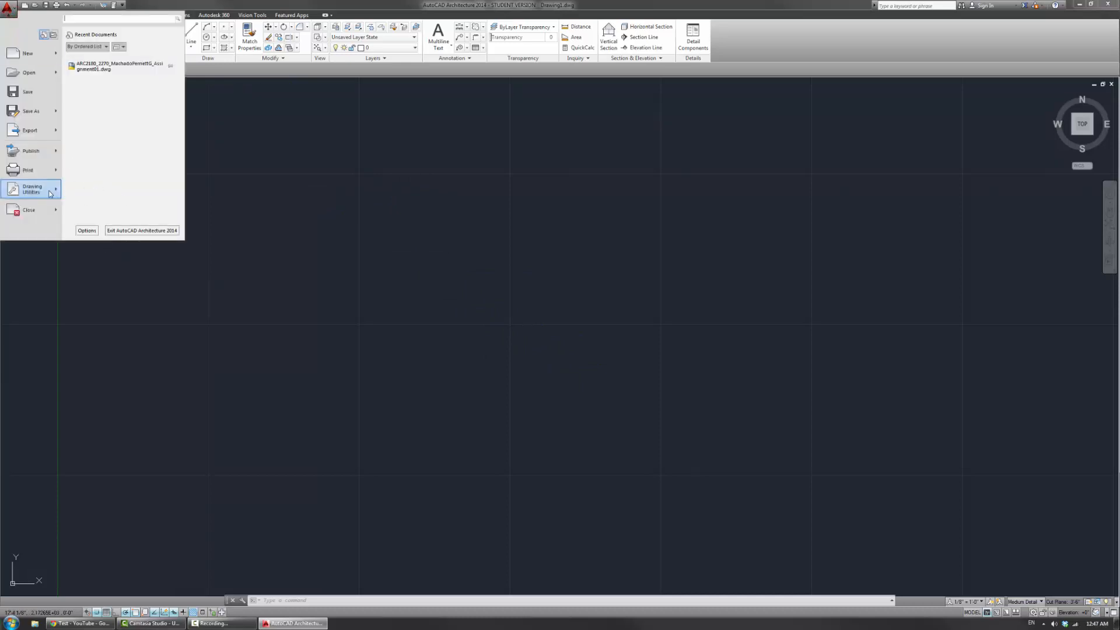
{"action": "mouse_move", "coordinate": [50, 193]}
{"action": "left_click", "coordinate": [88, 231]}
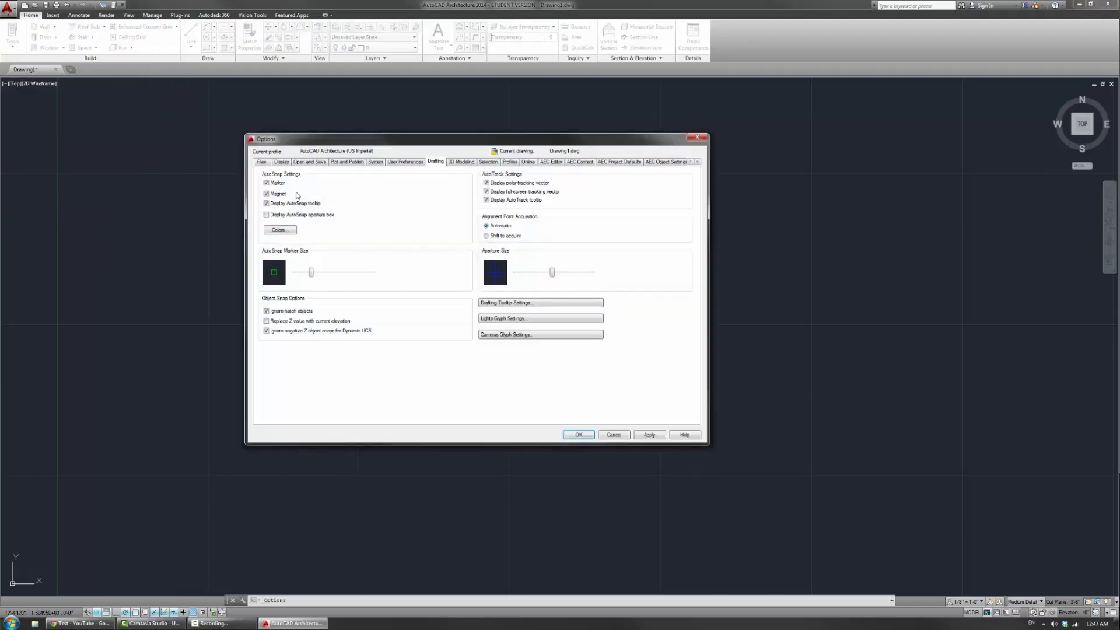
{"action": "left_click", "coordinate": [280, 230]}
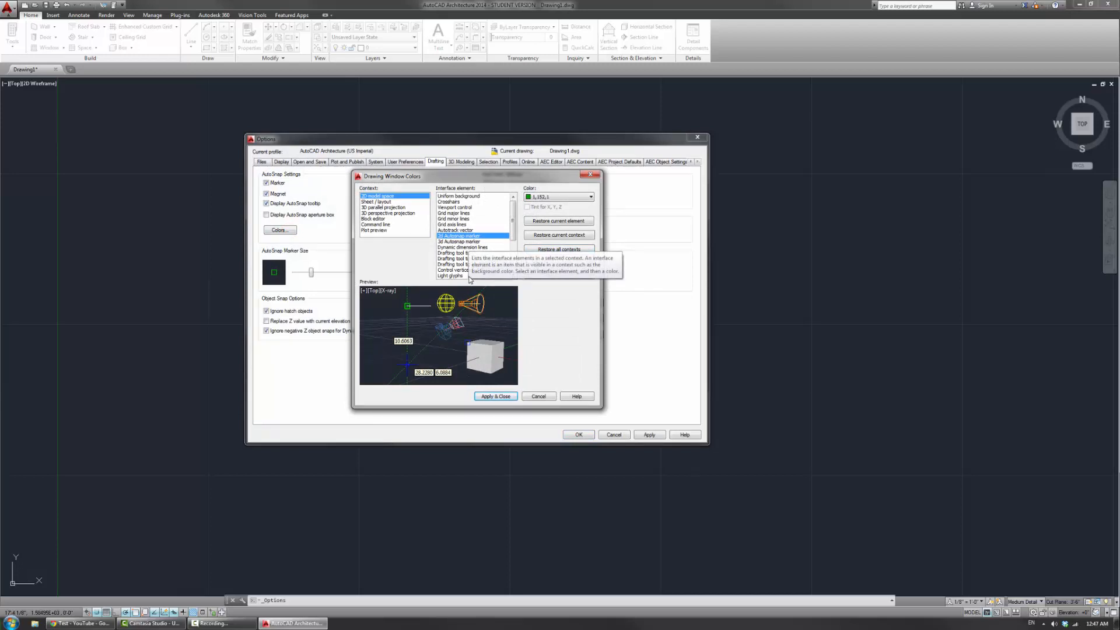
{"action": "left_click", "coordinate": [488, 202]}
{"action": "left_click", "coordinate": [560, 197]}
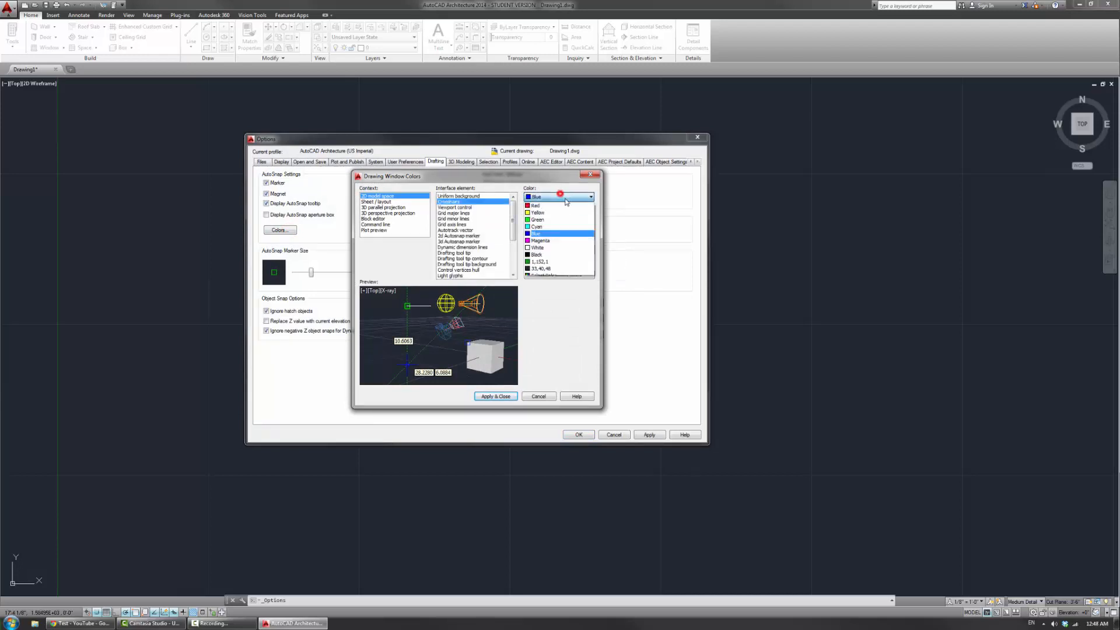
{"action": "left_click", "coordinate": [555, 248]}
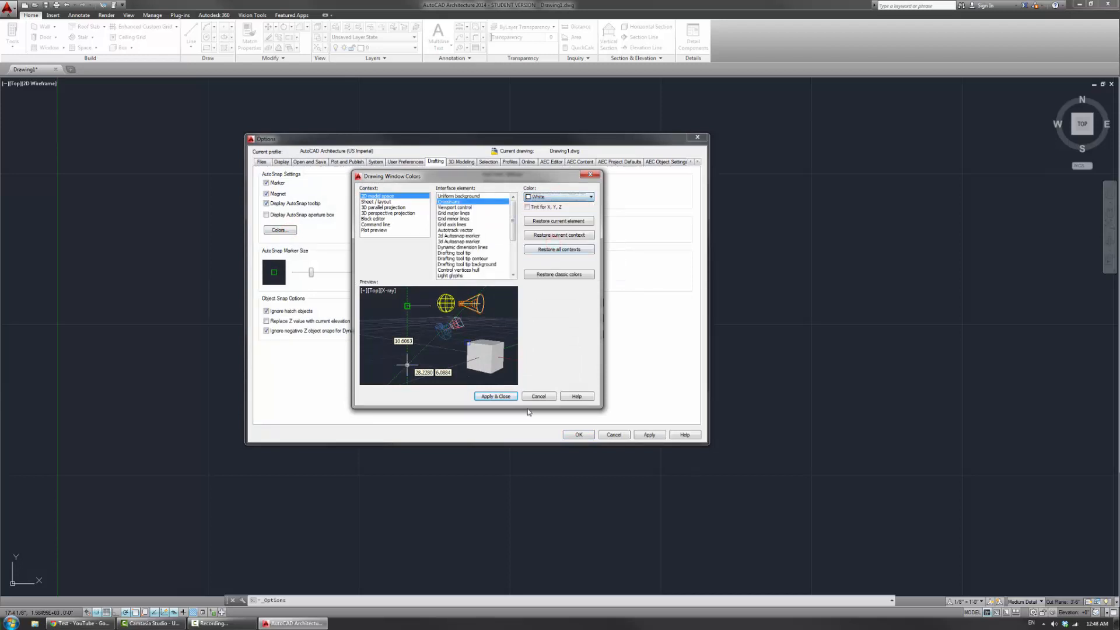
{"action": "left_click", "coordinate": [505, 396]}
{"action": "left_click", "coordinate": [578, 435]}
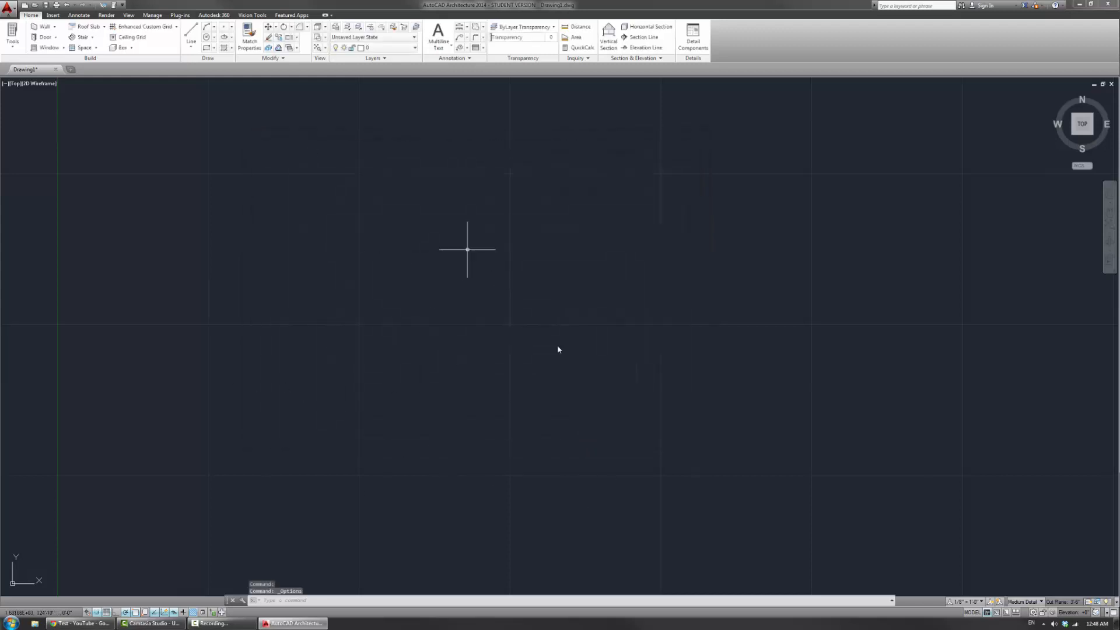
Examine the empty model space around the origin at different zoom levels and positions.
{"action": "scroll", "coordinate": [604, 343], "scroll_direction": "down", "scroll_amount": 5}
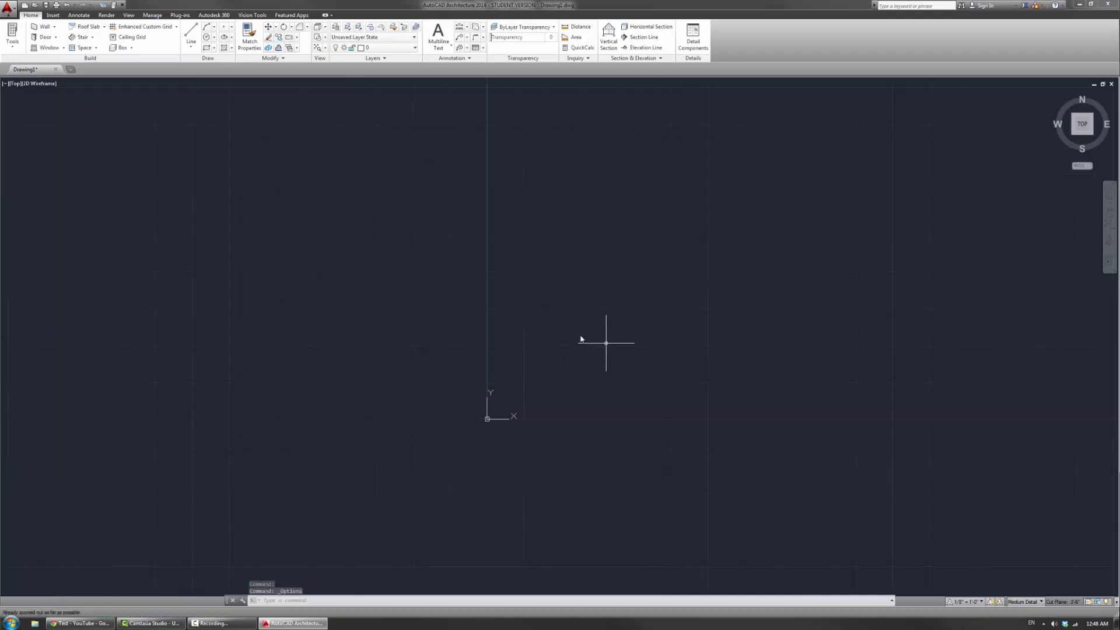
{"action": "mouse_move", "coordinate": [694, 333]}
{"action": "middle_mouse_down"}
{"action": "mouse_move", "coordinate": [369, 267]}
{"action": "mouse_move", "coordinate": [942, 332]}
{"action": "mouse_move", "coordinate": [882, 451]}
{"action": "mouse_move", "coordinate": [449, 383]}
{"action": "mouse_move", "coordinate": [612, 278]}
{"action": "mouse_move", "coordinate": [400, 257]}
{"action": "mouse_move", "coordinate": [452, 285]}
{"action": "mouse_move", "coordinate": [534, 286]}
{"action": "middle_mouse_up"}
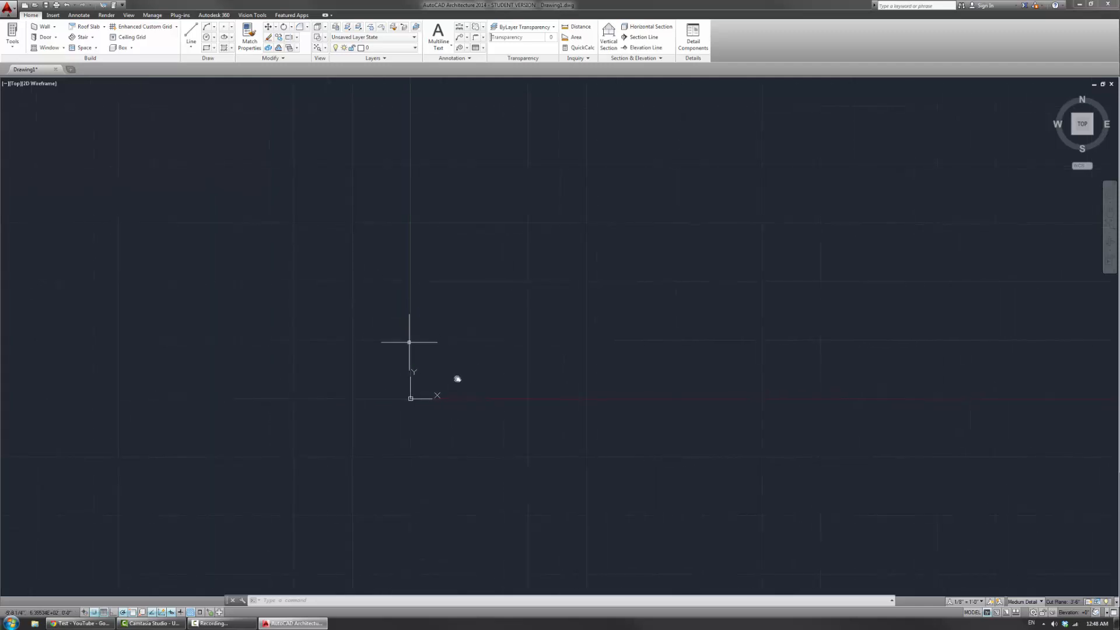
{"action": "mouse_move", "coordinate": [388, 354]}
{"action": "middle_mouse_down"}
{"action": "mouse_move", "coordinate": [567, 355]}
{"action": "mouse_move", "coordinate": [443, 282]}
{"action": "middle_mouse_up"}
{"action": "middle_click_drag", "start_coordinate": [557, 291], "coordinate": [597, 351]}
{"action": "scroll", "coordinate": [597, 350], "scroll_direction": "down", "scroll_amount": 3}
{"action": "mouse_move", "coordinate": [597, 351]}
{"action": "middle_mouse_down"}
{"action": "mouse_move", "coordinate": [549, 343]}
{"action": "mouse_move", "coordinate": [575, 344]}
{"action": "mouse_move", "coordinate": [542, 297]}
{"action": "mouse_move", "coordinate": [605, 325]}
{"action": "mouse_move", "coordinate": [513, 307]}
{"action": "mouse_move", "coordinate": [177, 333]}
{"action": "mouse_move", "coordinate": [303, 475]}
{"action": "mouse_move", "coordinate": [1114, 490]}
{"action": "mouse_move", "coordinate": [1114, 406]}
{"action": "middle_mouse_up"}
{"action": "scroll", "coordinate": [552, 340], "scroll_direction": "up", "scroll_amount": 5}
{"action": "scroll", "coordinate": [552, 340], "scroll_direction": "down", "scroll_amount": 5}
{"action": "scroll", "coordinate": [605, 324], "scroll_direction": "up", "scroll_amount": 2}
{"action": "mouse_move", "coordinate": [665, 322]}
{"action": "middle_mouse_down"}
{"action": "mouse_move", "coordinate": [1003, 325]}
{"action": "mouse_move", "coordinate": [2, 193]}
{"action": "mouse_move", "coordinate": [642, 251]}
{"action": "mouse_move", "coordinate": [490, 310]}
{"action": "middle_mouse_up"}
{"action": "mouse_move", "coordinate": [783, 406]}
{"action": "middle_mouse_down"}
{"action": "mouse_move", "coordinate": [425, 309]}
{"action": "mouse_move", "coordinate": [538, 327]}
{"action": "mouse_move", "coordinate": [432, 334]}
{"action": "middle_mouse_up"}
{"action": "scroll", "coordinate": [432, 334], "scroll_direction": "up", "scroll_amount": 5}
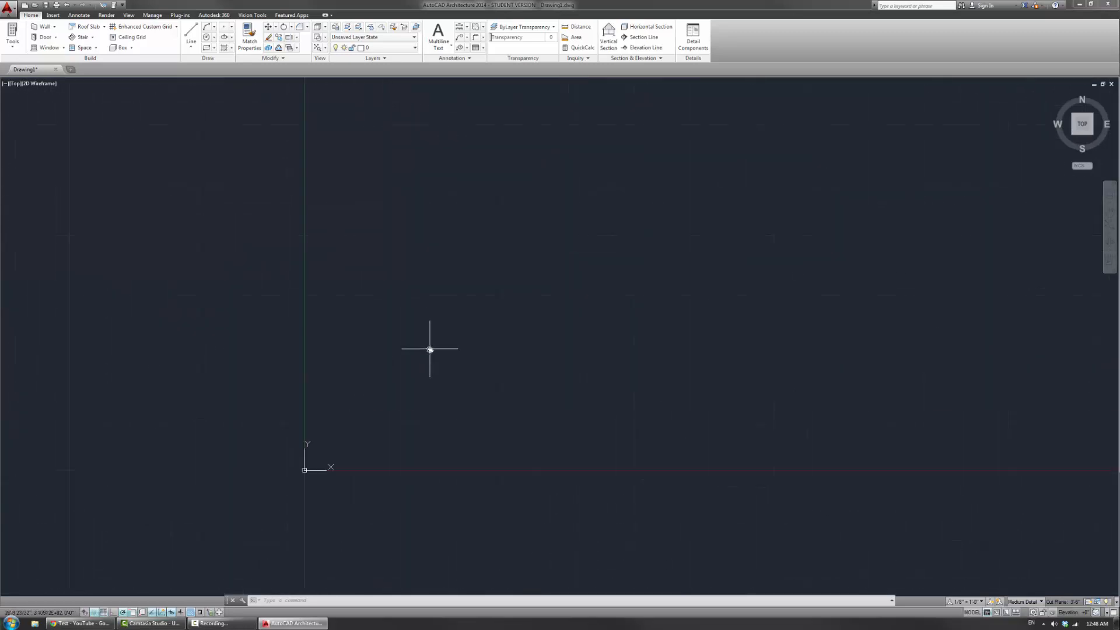
{"action": "scroll", "coordinate": [430, 344], "scroll_direction": "down", "scroll_amount": 2}
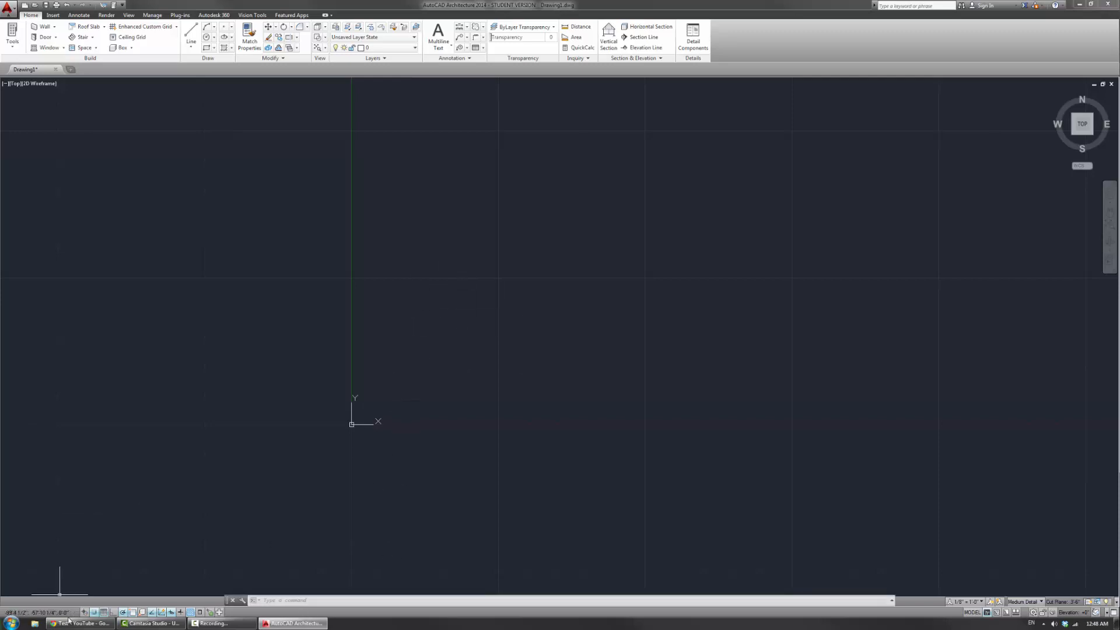
Switch to the desktop, open the Lab 01 folder and view the Lab01_meier-douglas-sect image.
{"action": "left_click", "coordinate": [303, 626]}
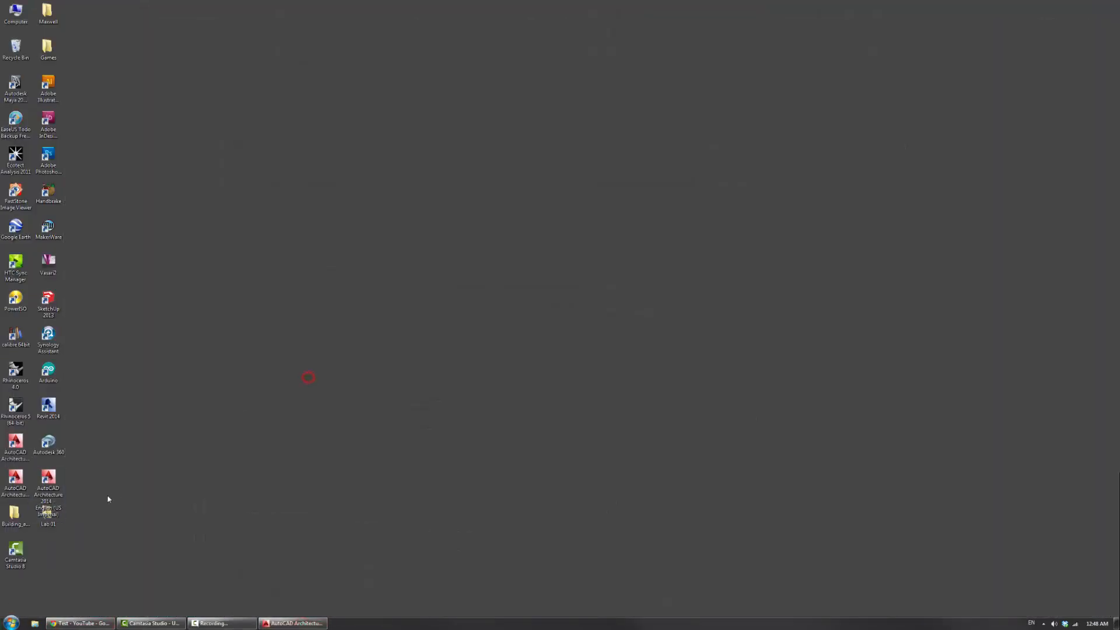
{"action": "left_click_drag", "start_coordinate": [61, 519], "coordinate": [244, 300]}
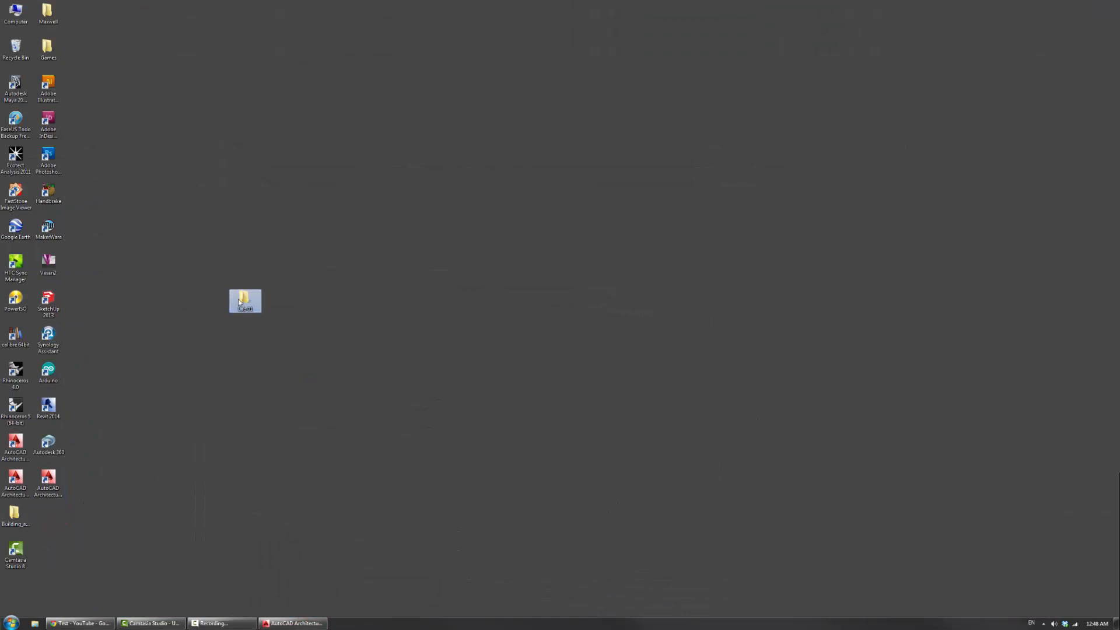
{"action": "double_click", "coordinate": [242, 299]}
{"action": "double_click", "coordinate": [401, 93]}
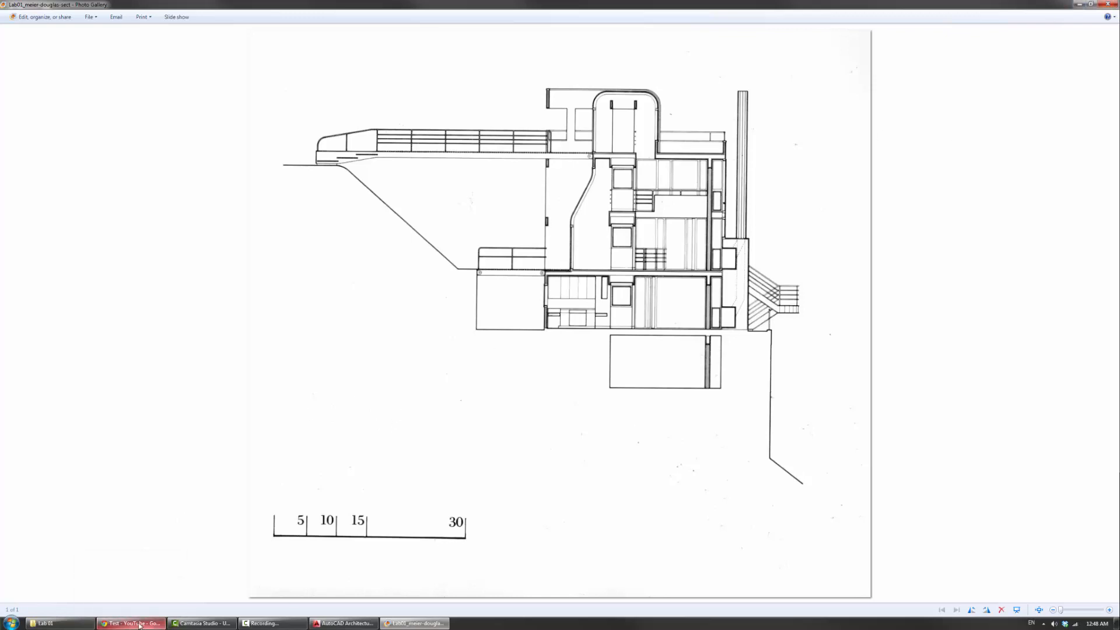
{"action": "left_click", "coordinate": [1079, 5]}
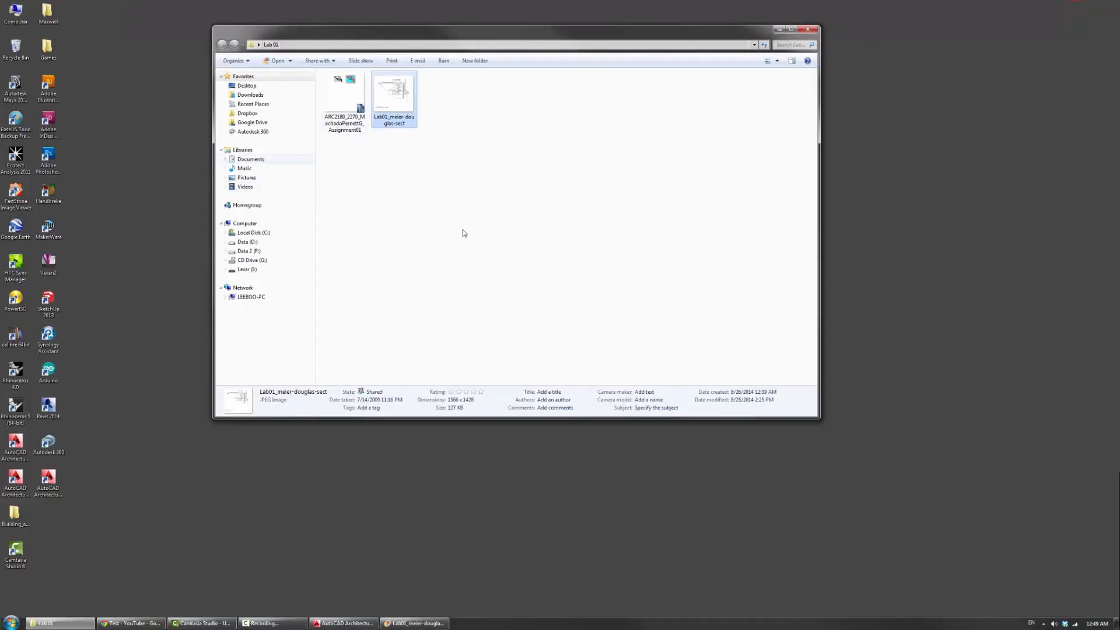
{"action": "double_click", "coordinate": [403, 89]}
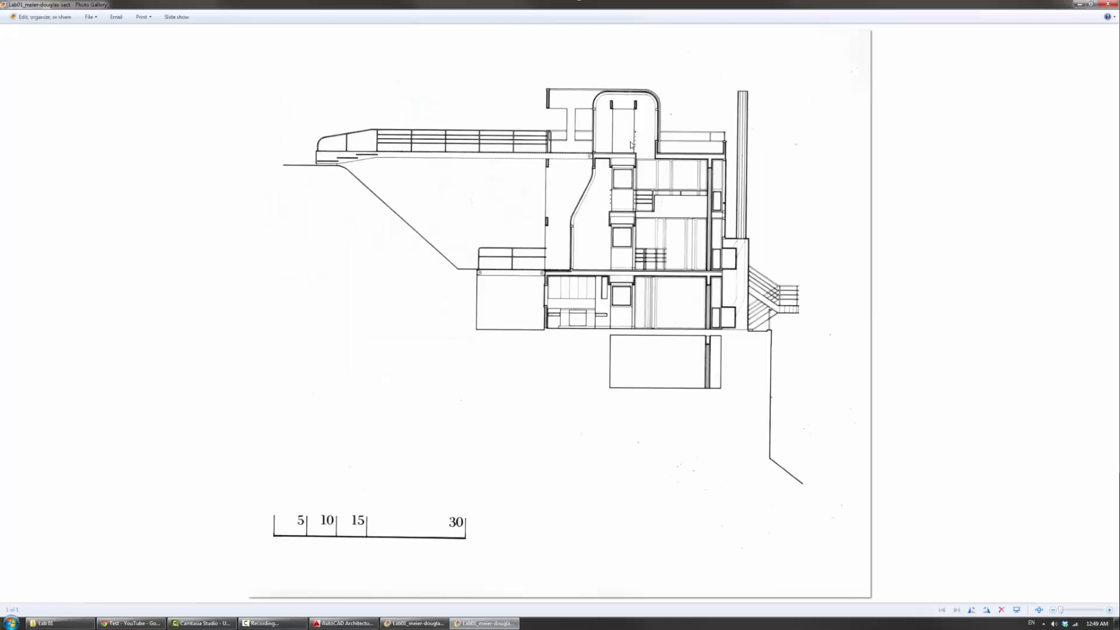
{"action": "left_click", "coordinate": [1107, 5]}
{"action": "left_click", "coordinate": [448, 167]}
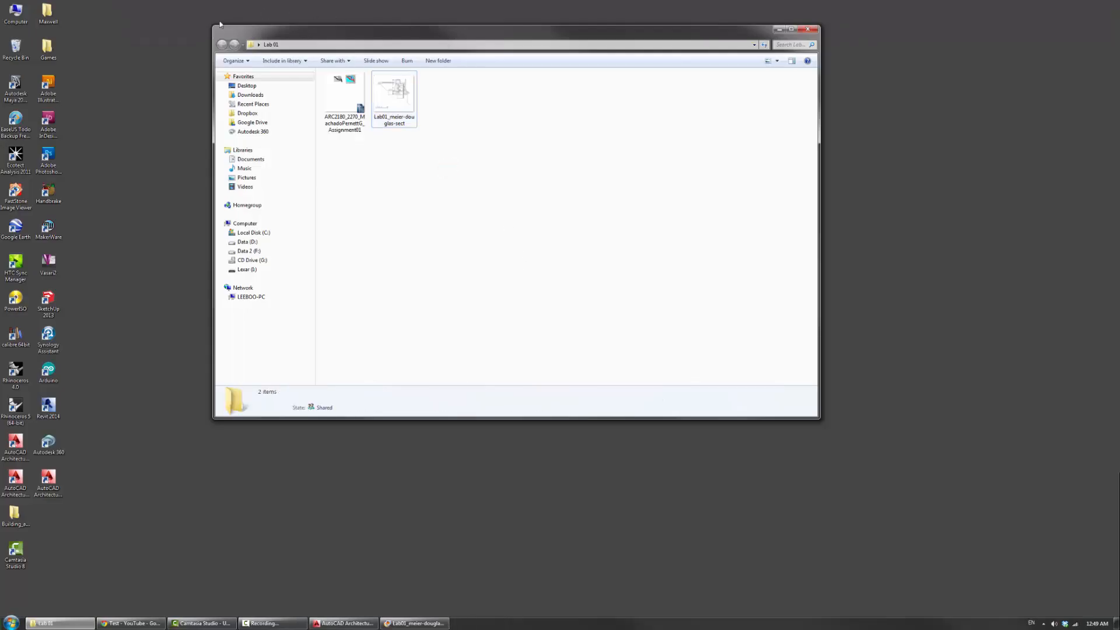
Shrink the Lab 01 folder window and switch back to AutoCAD Architecture.
{"action": "left_click_drag", "start_coordinate": [214, 27], "coordinate": [333, 166]}
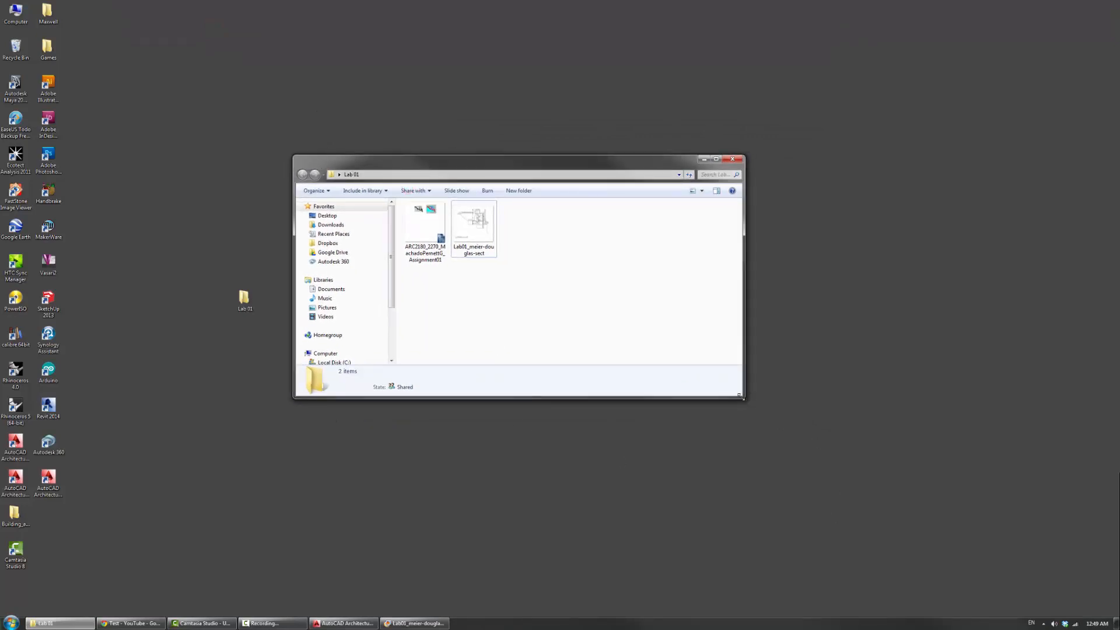
{"action": "left_click_drag", "start_coordinate": [742, 398], "coordinate": [642, 487]}
{"action": "left_click", "coordinate": [354, 623]}
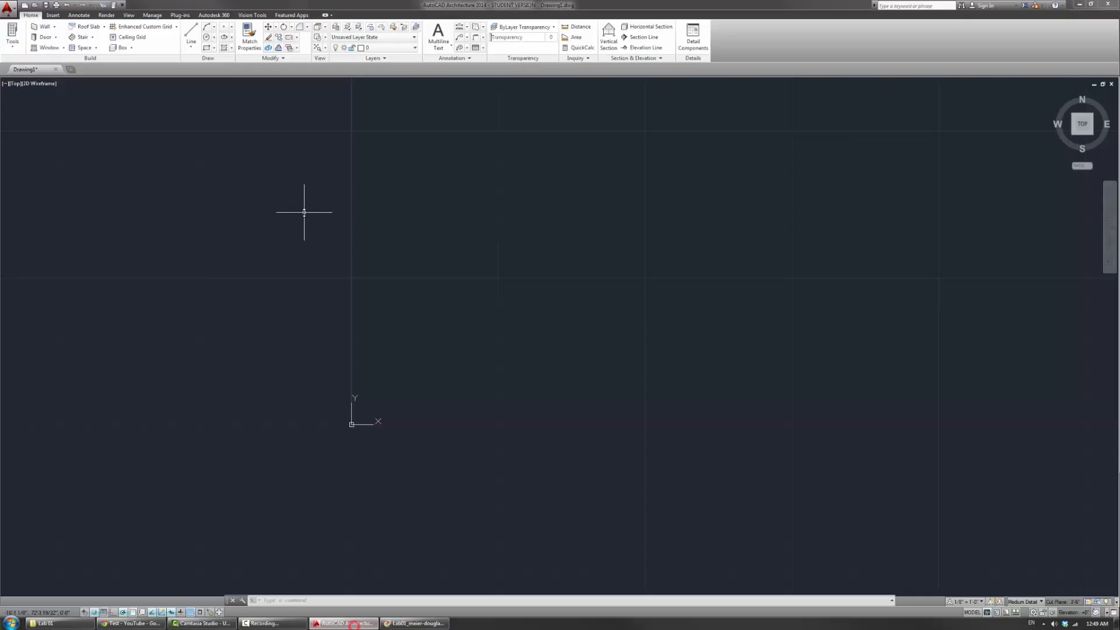
{"action": "mouse_move", "coordinate": [455, 219]}
{"action": "middle_mouse_down"}
{"action": "mouse_move", "coordinate": [362, 243]}
{"action": "mouse_move", "coordinate": [270, 307]}
{"action": "middle_mouse_up"}
{"action": "scroll", "coordinate": [284, 289], "scroll_direction": "down", "scroll_amount": 3}
{"action": "mouse_move", "coordinate": [292, 270]}
{"action": "middle_mouse_down"}
{"action": "mouse_move", "coordinate": [324, 266]}
{"action": "mouse_move", "coordinate": [335, 230]}
{"action": "mouse_move", "coordinate": [226, 203]}
{"action": "mouse_move", "coordinate": [242, 340]}
{"action": "mouse_move", "coordinate": [287, 315]}
{"action": "middle_mouse_up"}
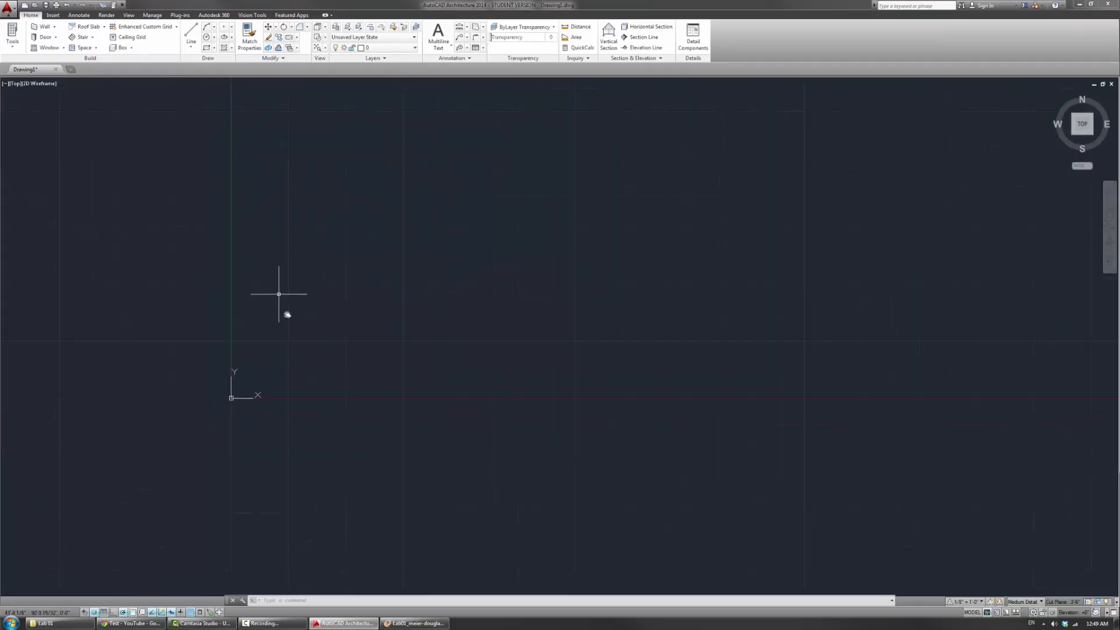
{"action": "scroll", "coordinate": [287, 315], "scroll_direction": "up", "scroll_amount": 2}
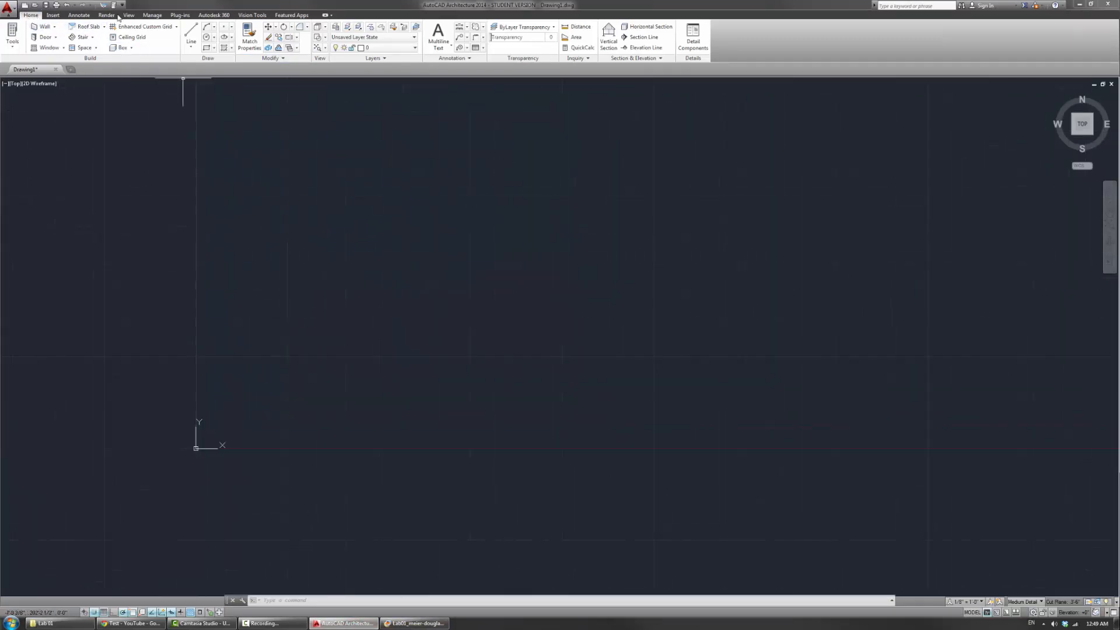
Start attaching the Lab01_meier-douglas-sect image from the desktop's Lab 01 folder, with the file type set to All image files.
{"action": "left_click", "coordinate": [56, 17]}
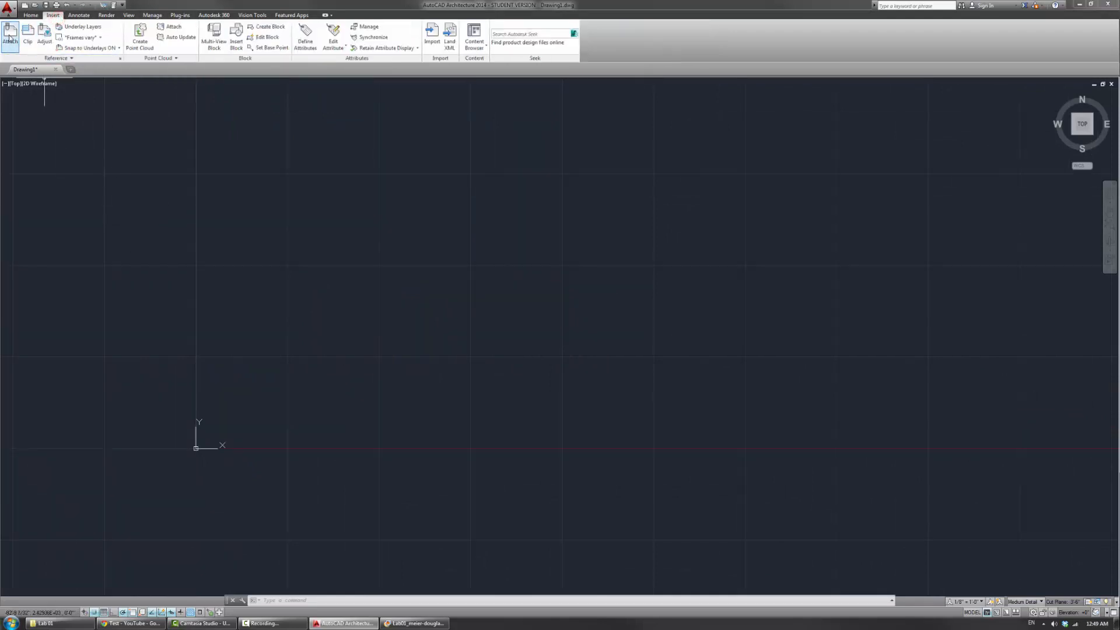
{"action": "left_click", "coordinate": [9, 37]}
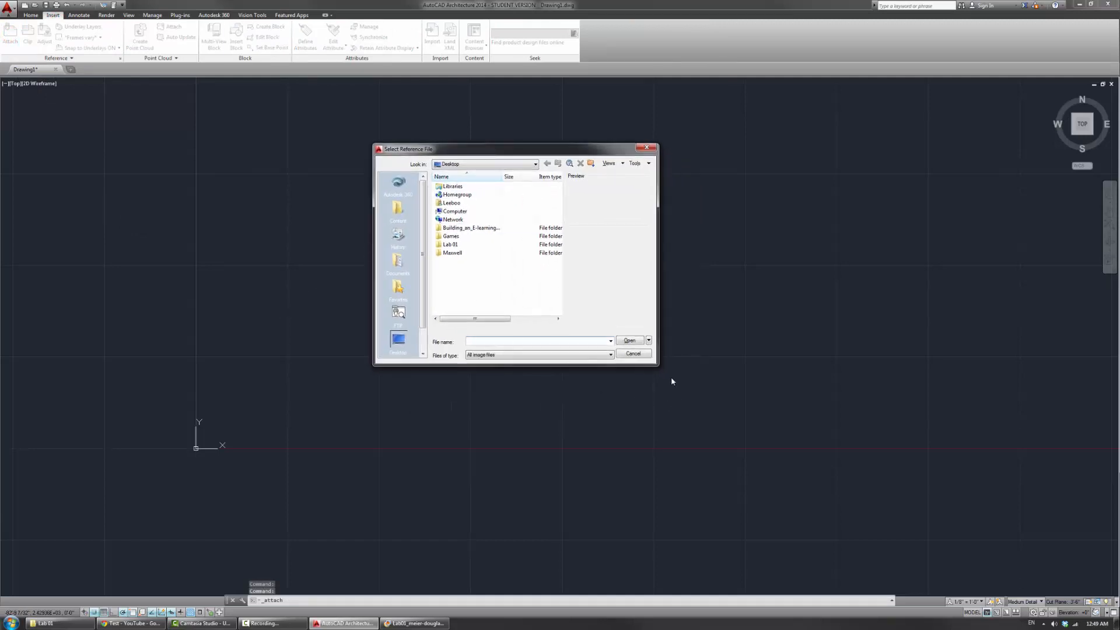
{"action": "left_click", "coordinate": [588, 354]}
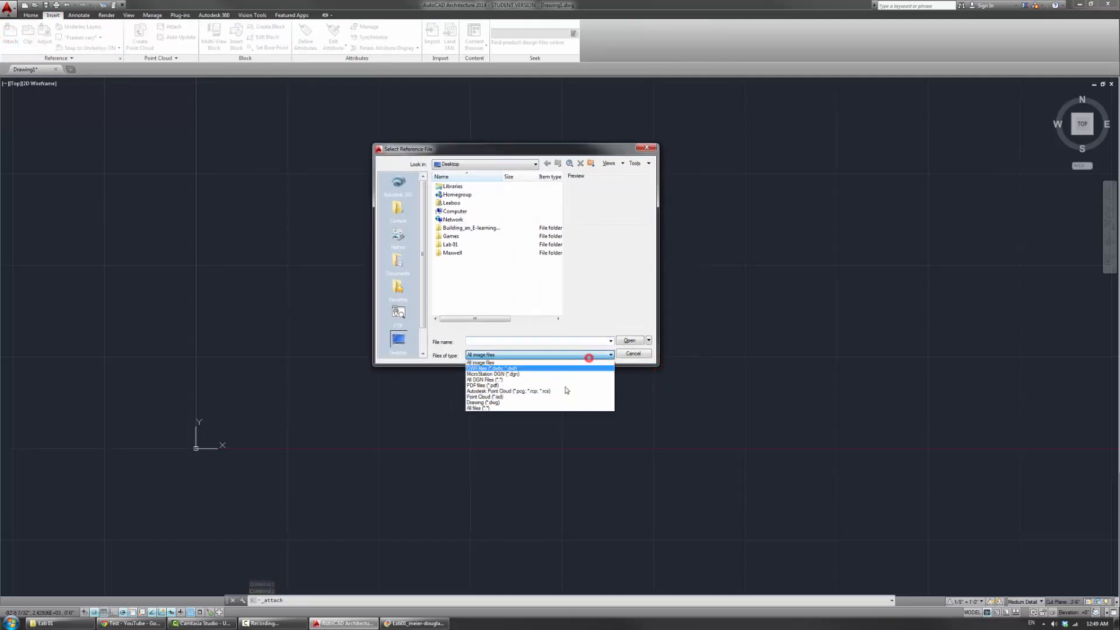
{"action": "left_click", "coordinate": [561, 362]}
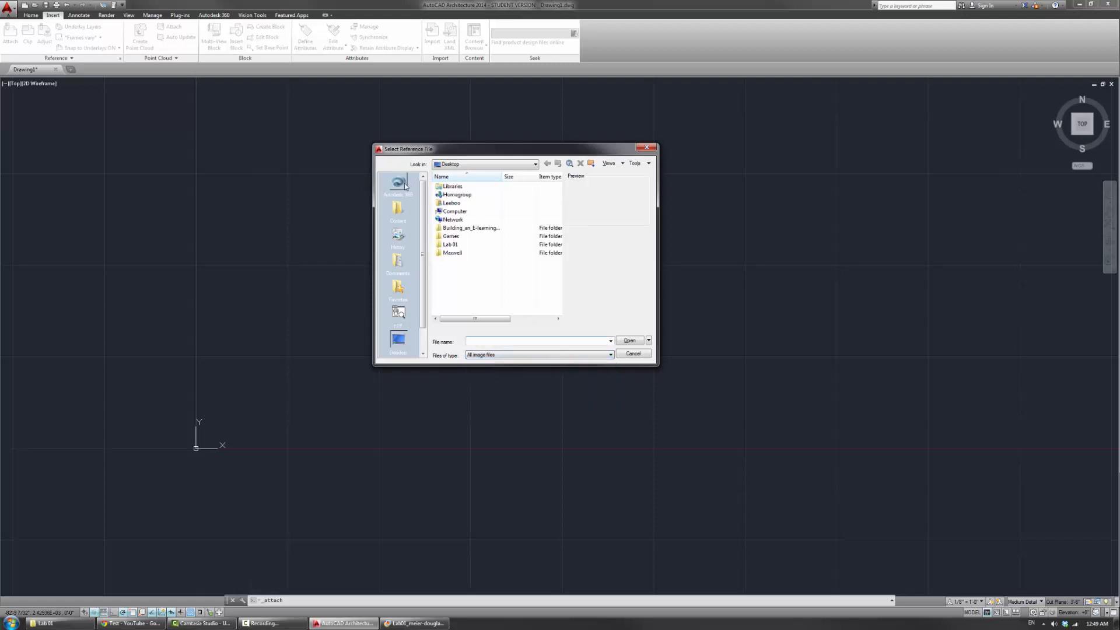
{"action": "left_click", "coordinate": [402, 348]}
{"action": "double_click", "coordinate": [451, 243]}
{"action": "left_click", "coordinate": [475, 186]}
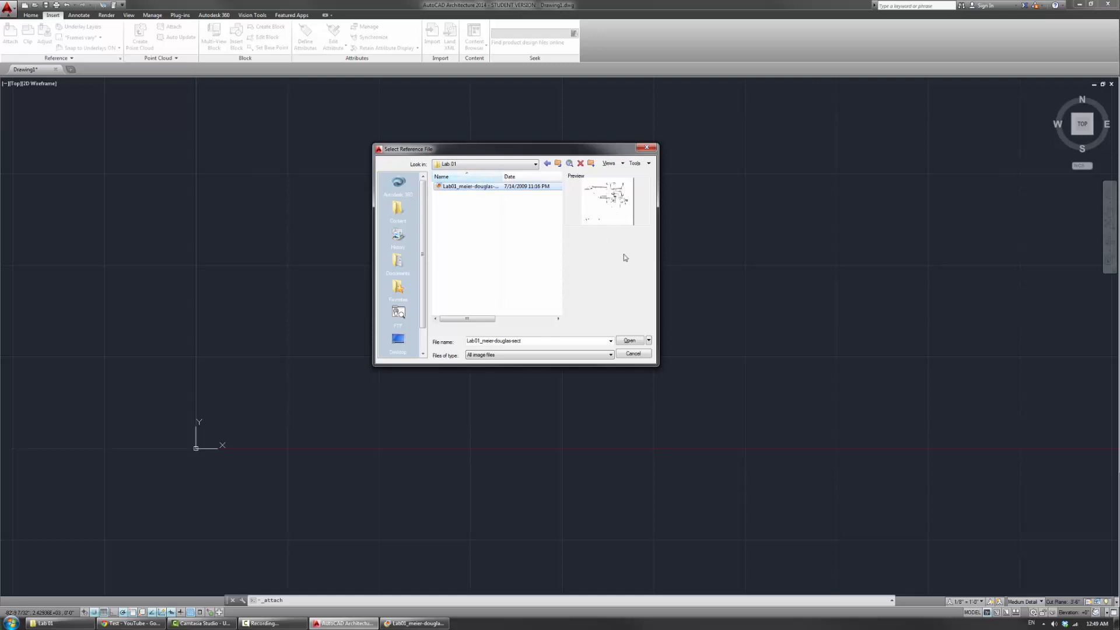
{"action": "left_click", "coordinate": [630, 340]}
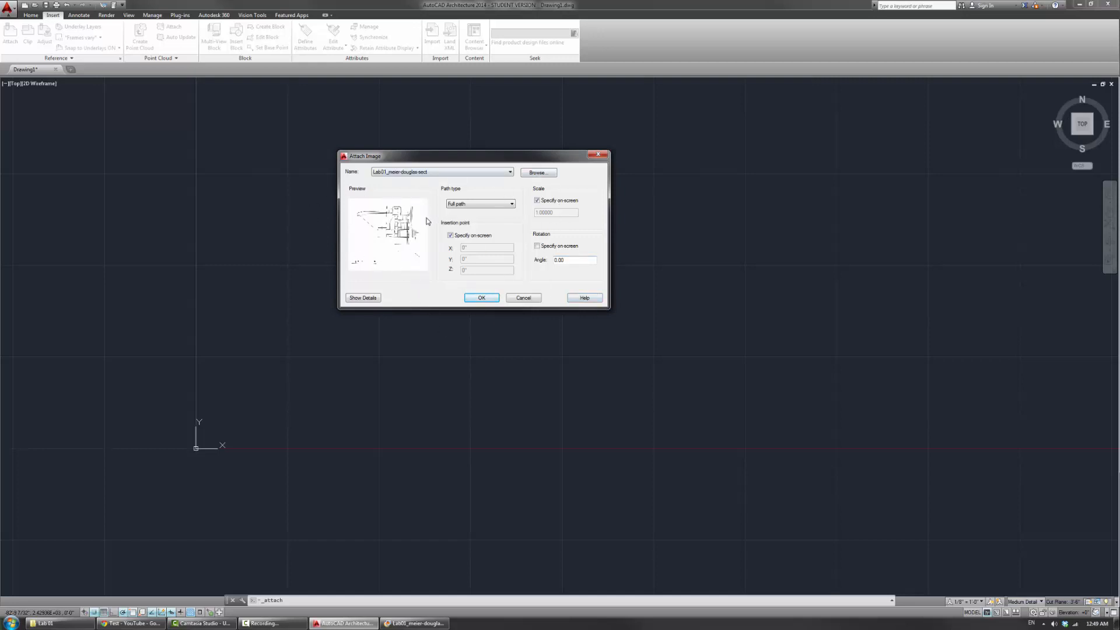
Try to set the image's path type to Relative path in the unsaved drawing, and cancel the attachment.
{"action": "left_click", "coordinate": [511, 204]}
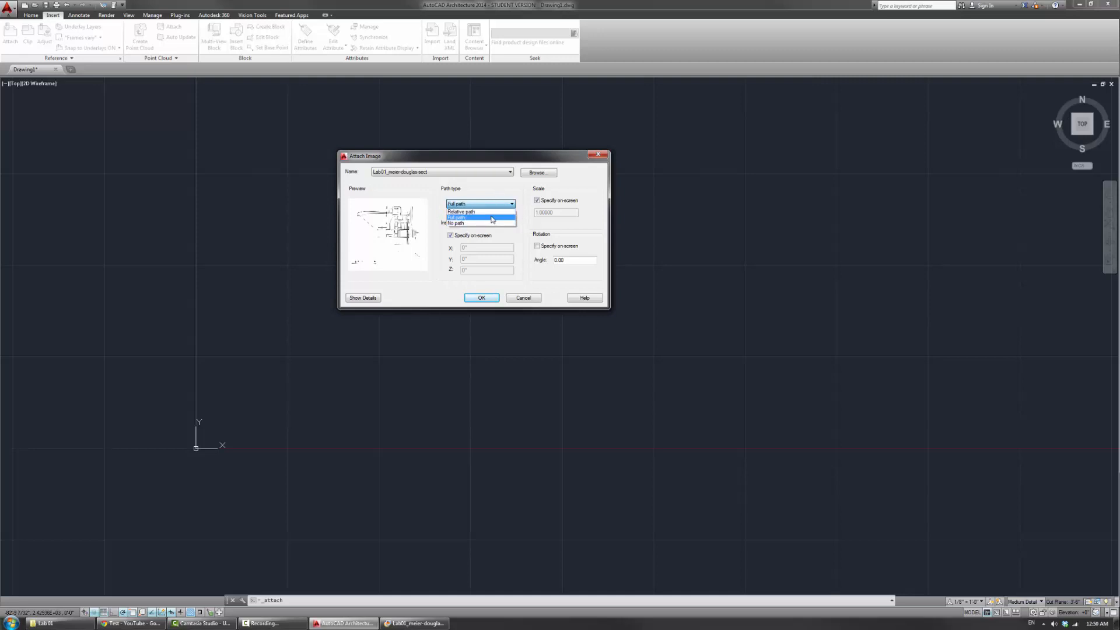
{"action": "left_click", "coordinate": [484, 189]}
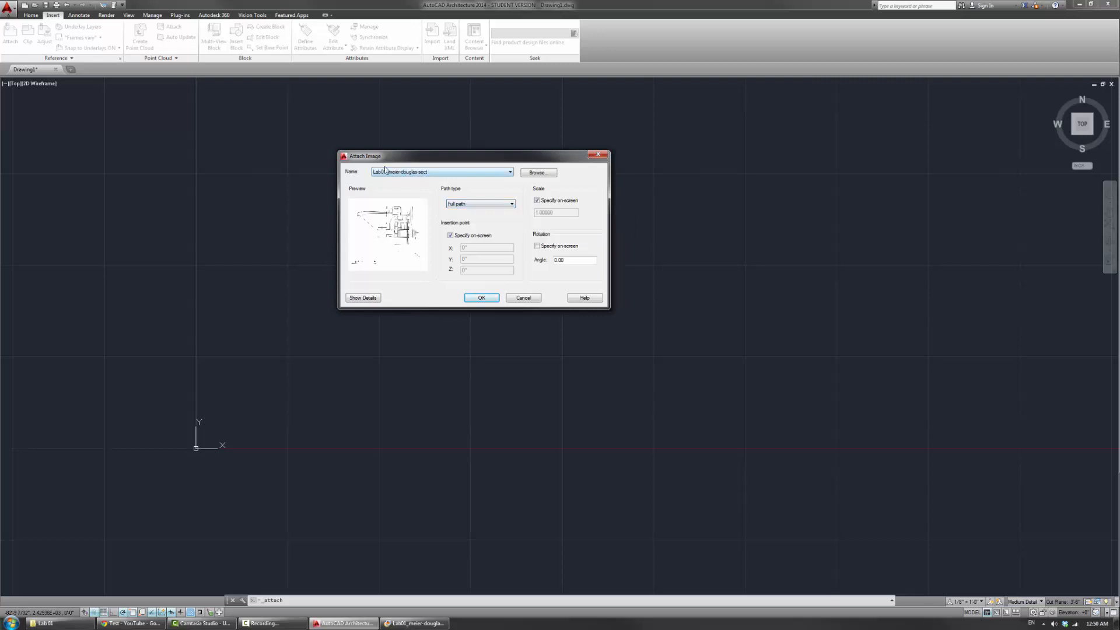
{"action": "left_click", "coordinate": [495, 204]}
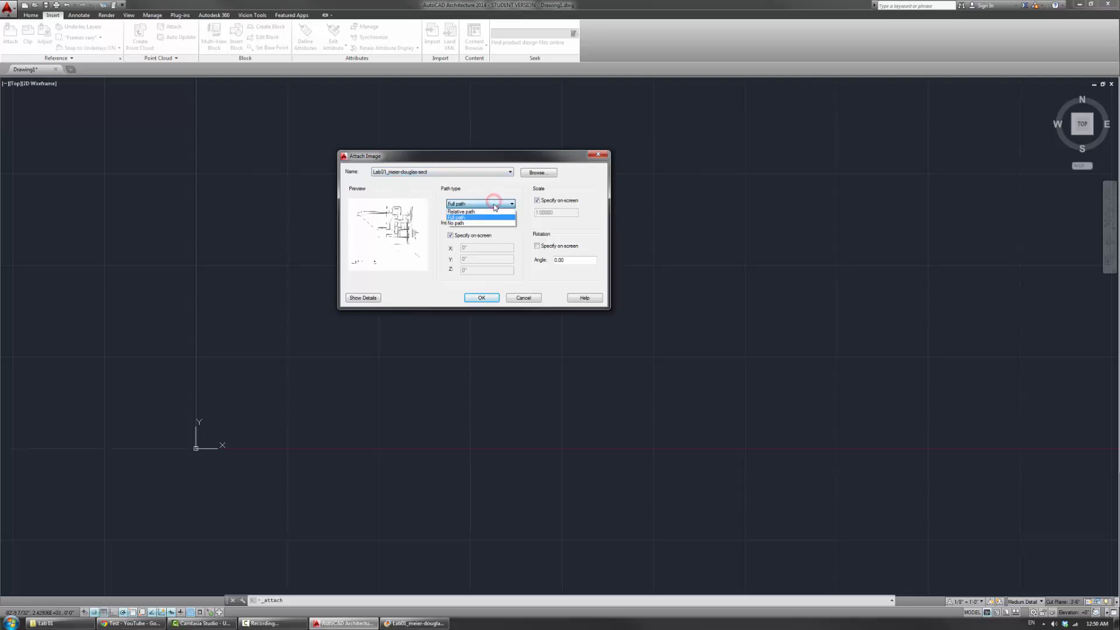
{"action": "left_click", "coordinate": [495, 212]}
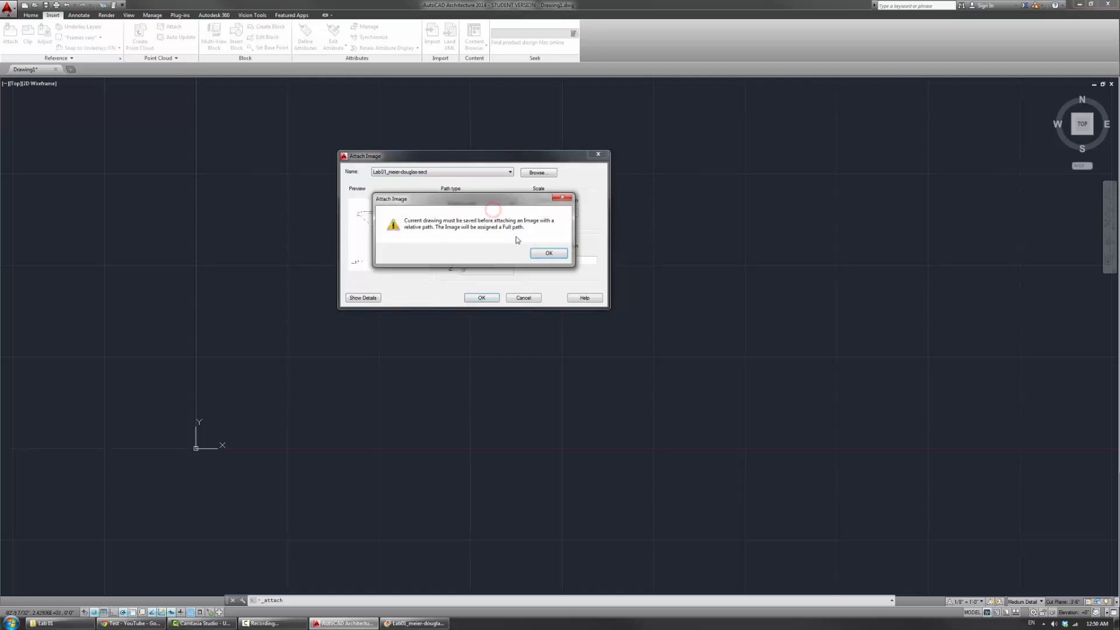
{"action": "left_click", "coordinate": [556, 254]}
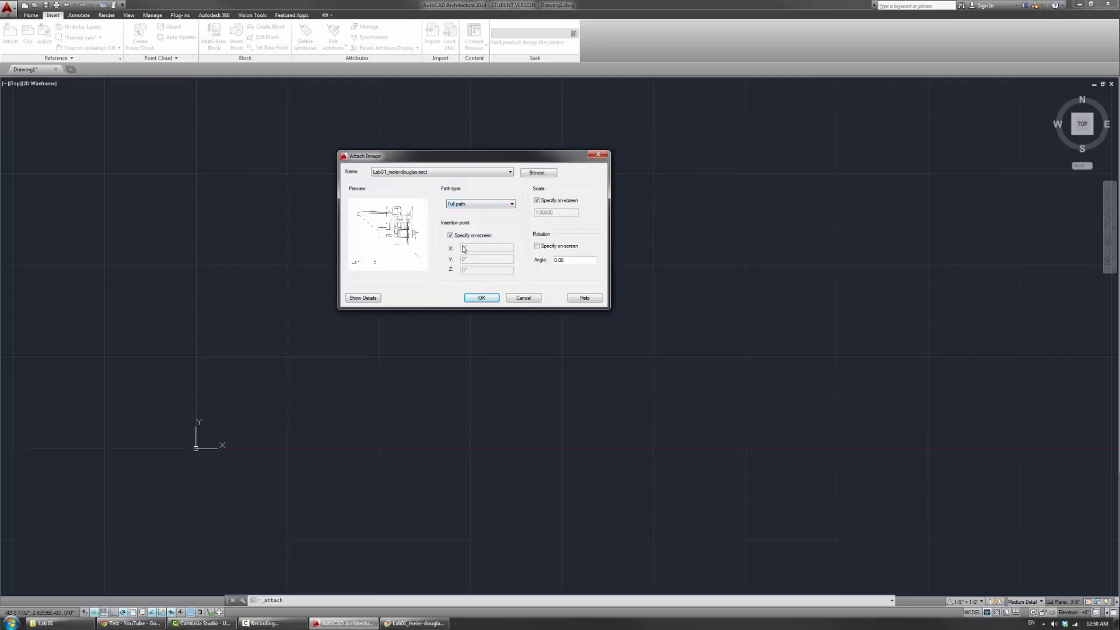
{"action": "left_click", "coordinate": [496, 208]}
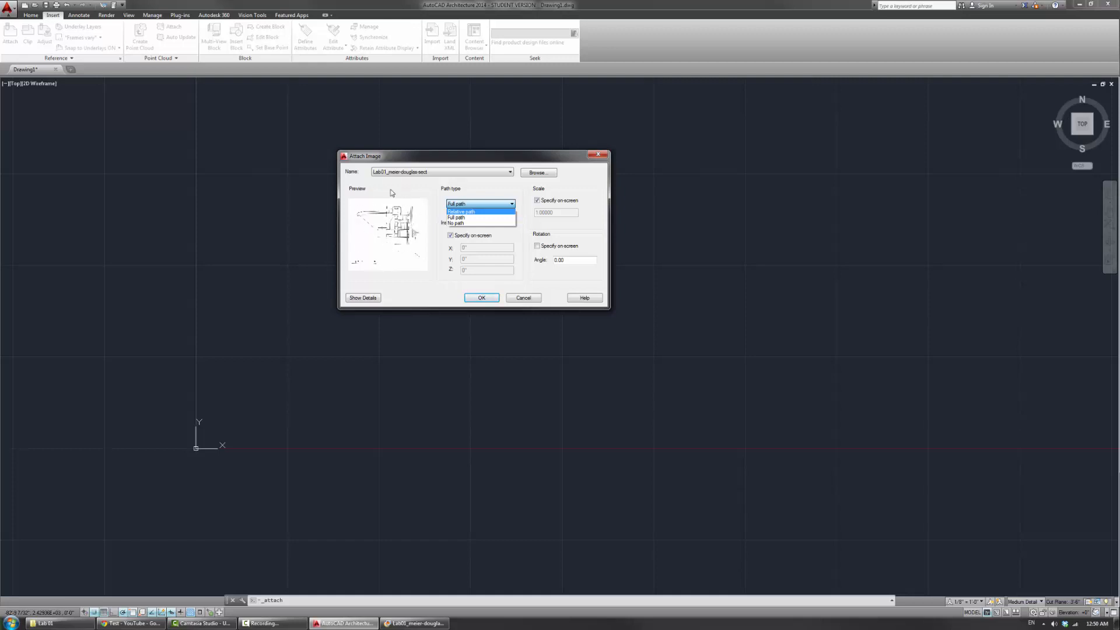
{"action": "left_click", "coordinate": [420, 179]}
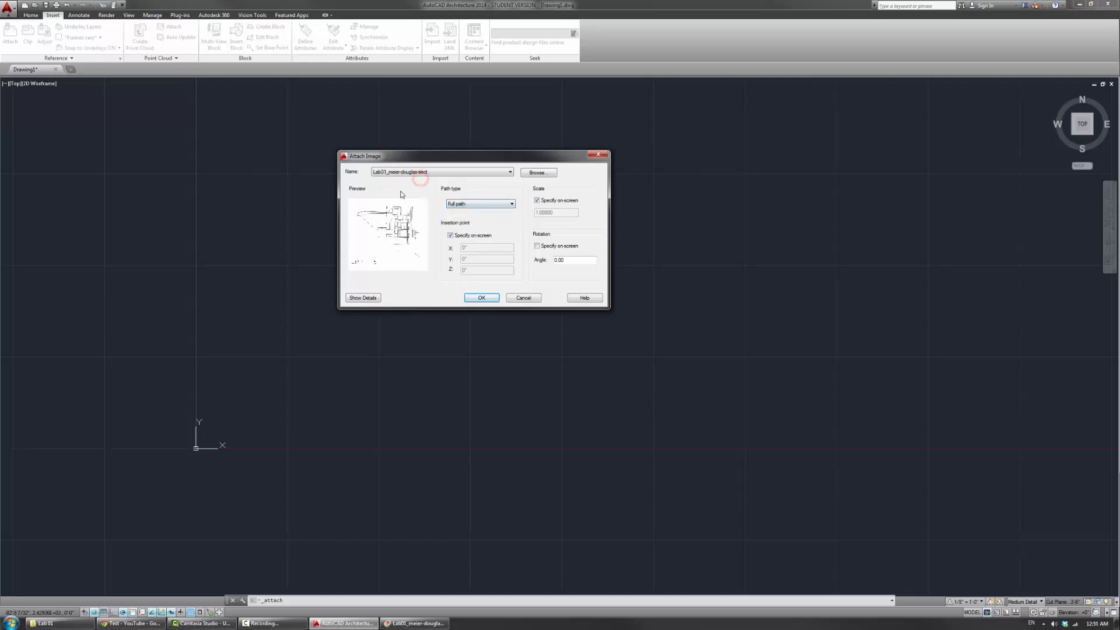
{"action": "left_click", "coordinate": [516, 297]}
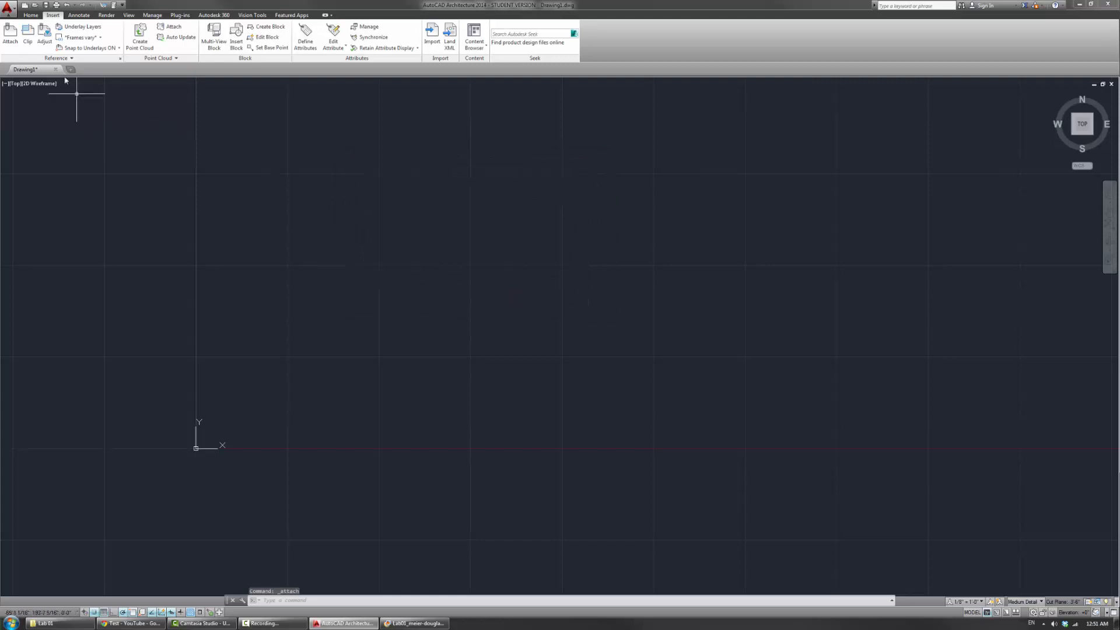
Save the drawing in the desktop's Lab 01 folder, naming it Lab_Assignment01 followed by an underscore and the student's last name.
{"action": "left_click", "coordinate": [7, 10]}
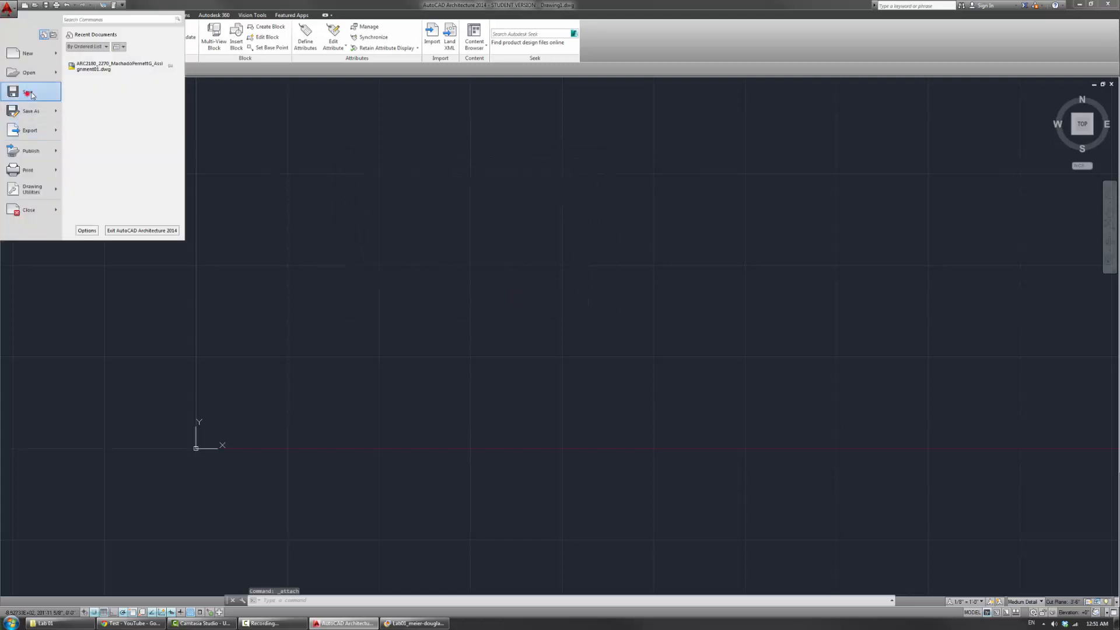
{"action": "left_click", "coordinate": [26, 95]}
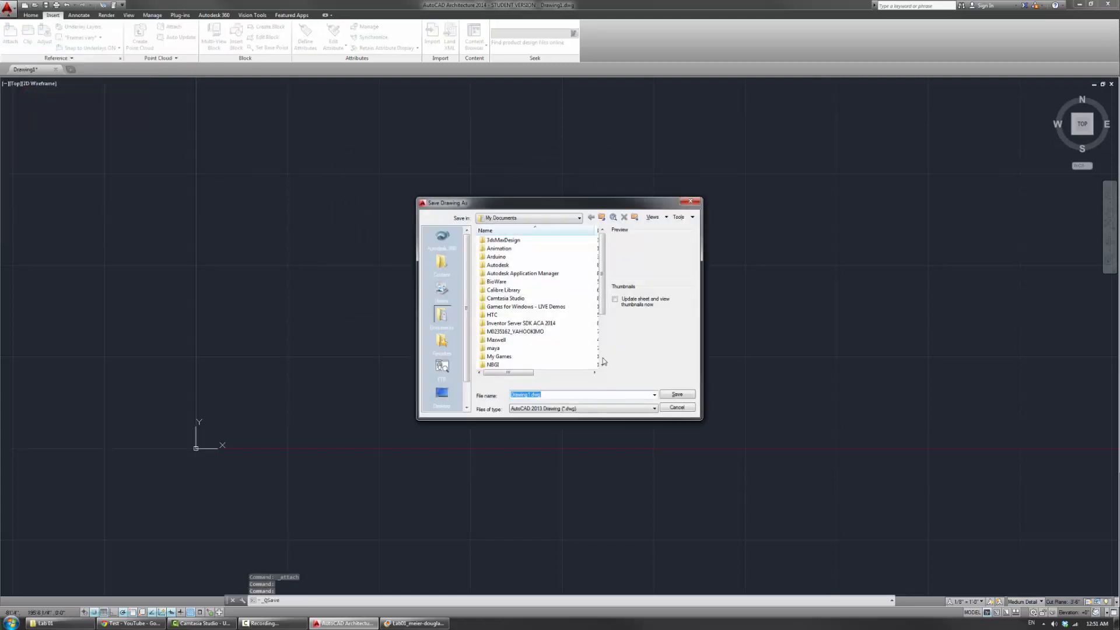
{"action": "left_click", "coordinate": [442, 393]}
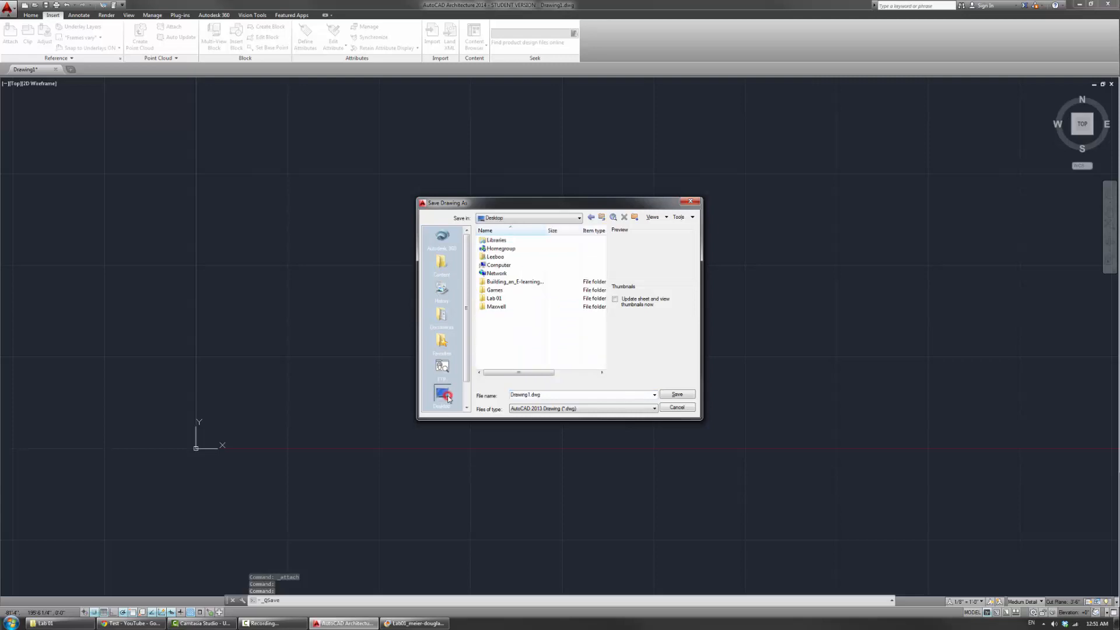
{"action": "double_click", "coordinate": [515, 297]}
{"action": "double_click", "coordinate": [542, 395]}
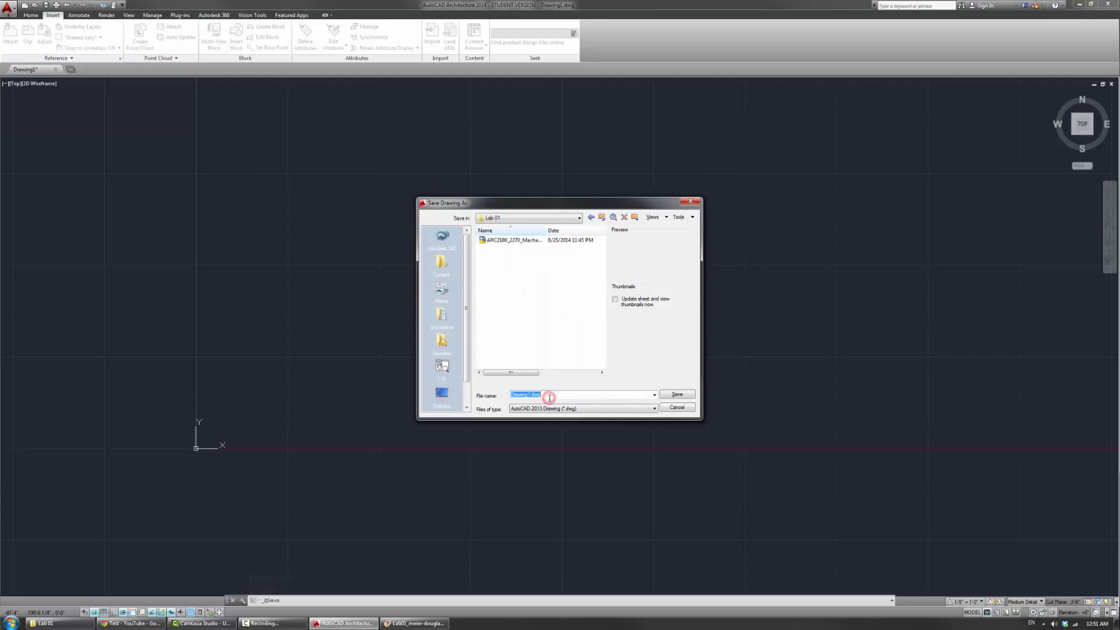
{"action": "type", "text": "Lab_Assignment01_Lee"}
{"action": "left_click", "coordinate": [677, 395]}
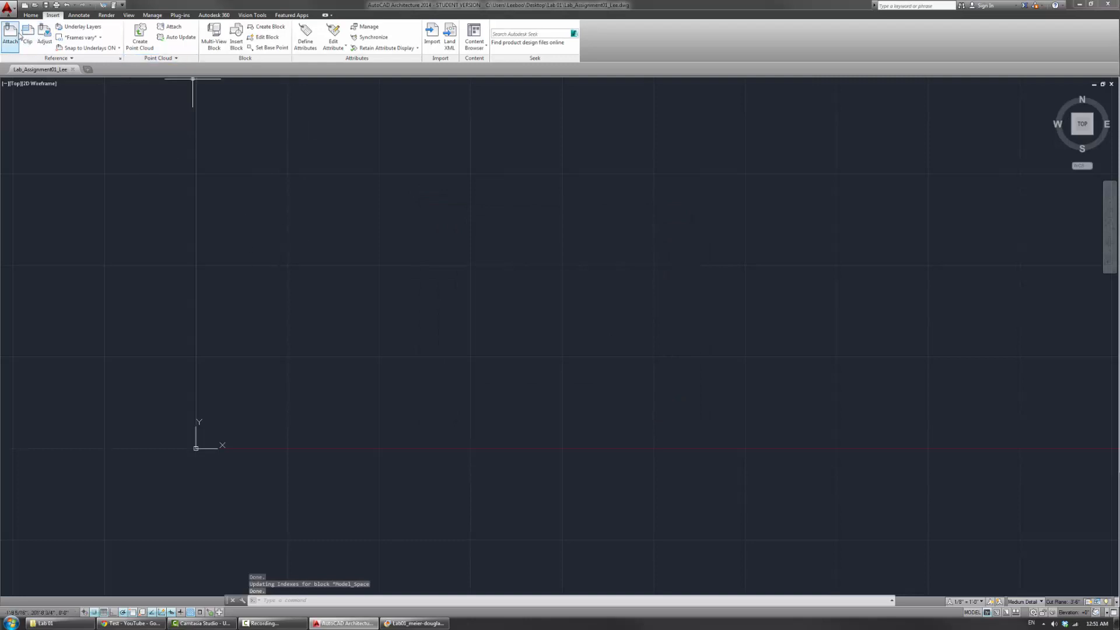
Choose the Lab01_meier-douglas-sect image to attach as a reference and set its path type to Relative path.
{"action": "left_click", "coordinate": [30, 15]}
{"action": "left_click", "coordinate": [52, 15]}
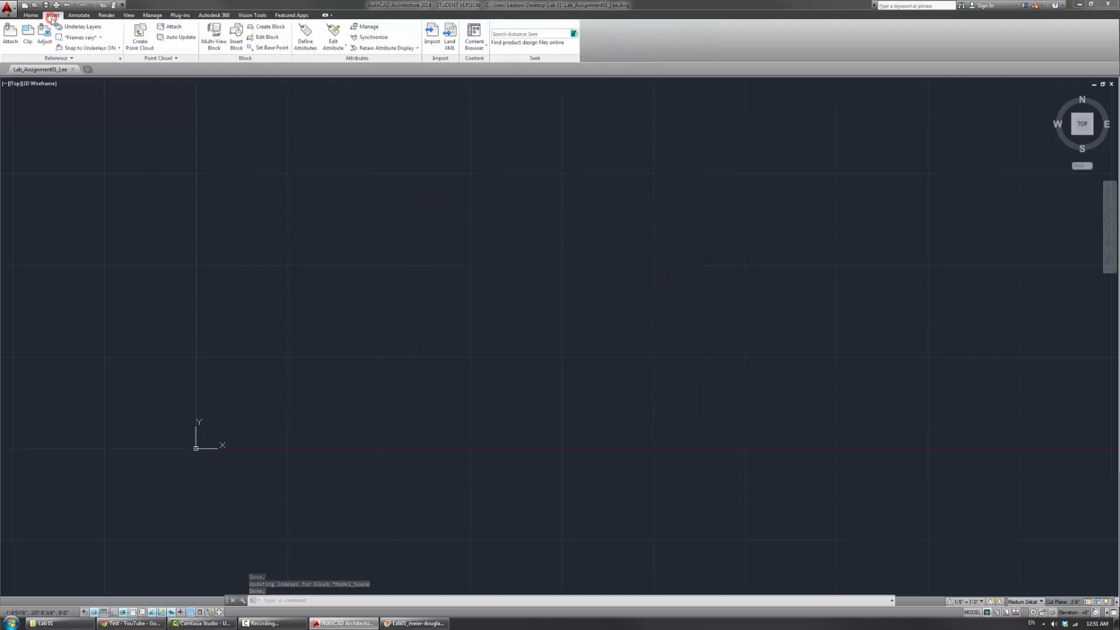
{"action": "left_click", "coordinate": [11, 35]}
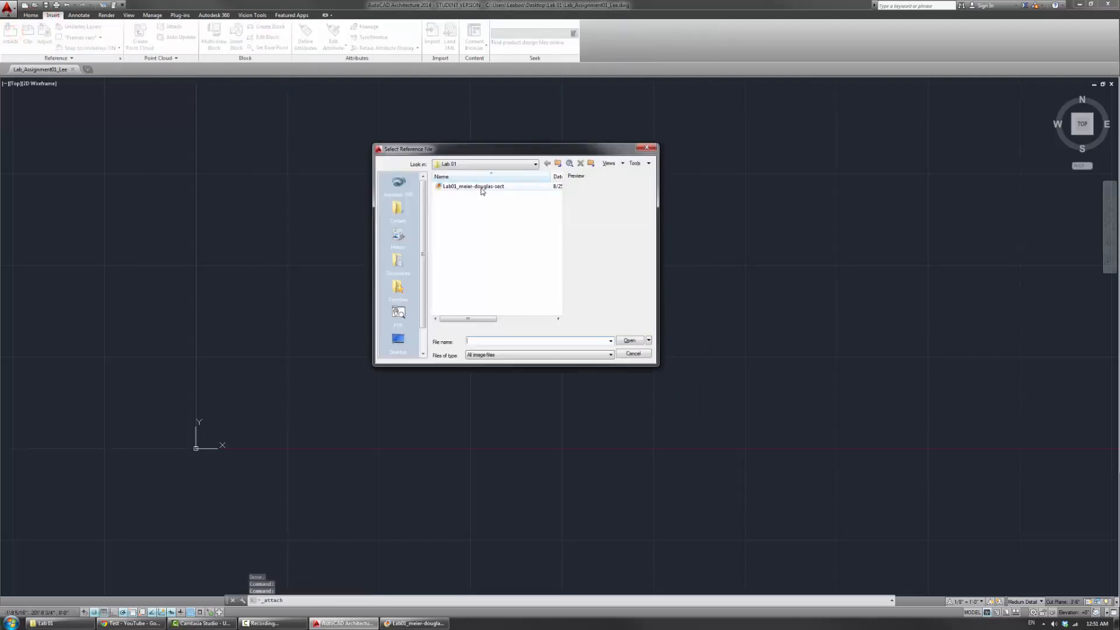
{"action": "left_click", "coordinate": [490, 187]}
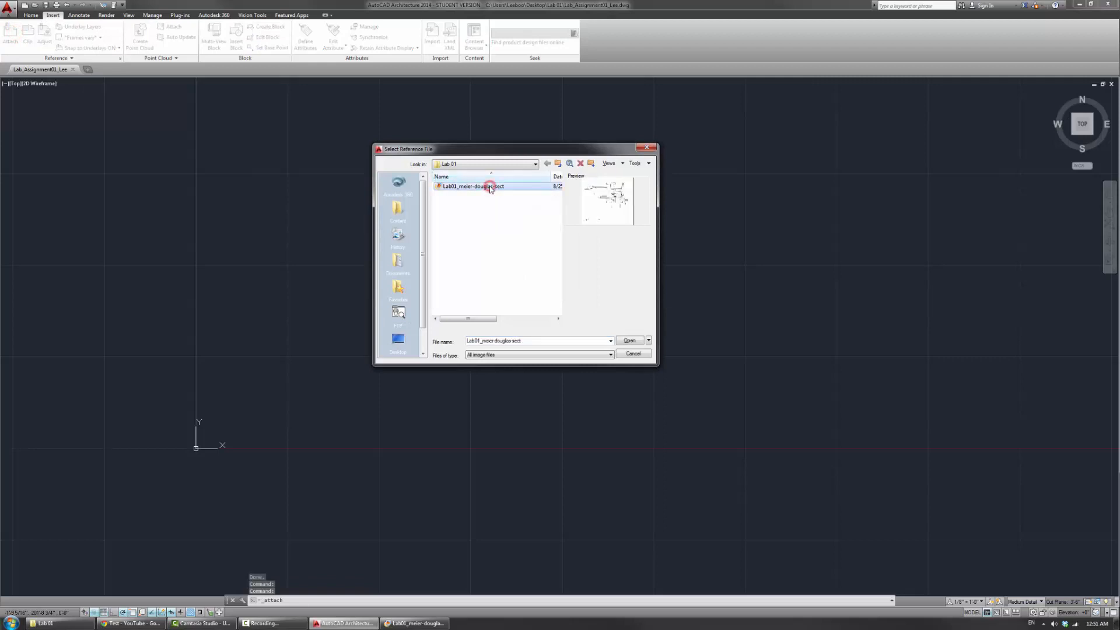
{"action": "left_click", "coordinate": [628, 340]}
{"action": "left_click", "coordinate": [537, 281]}
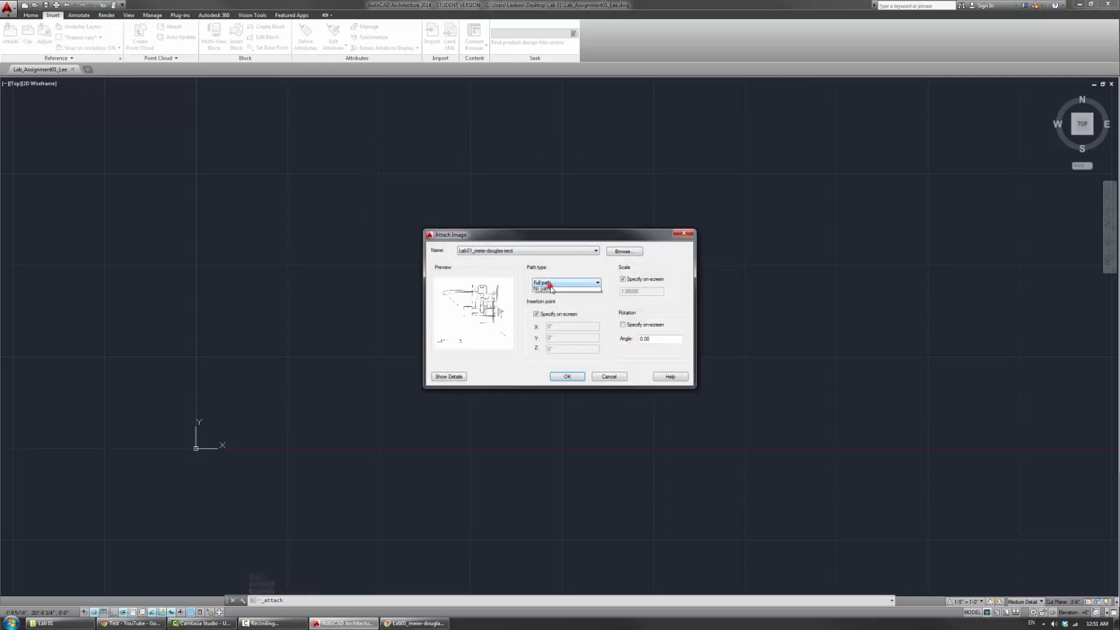
{"action": "left_click", "coordinate": [555, 290]}
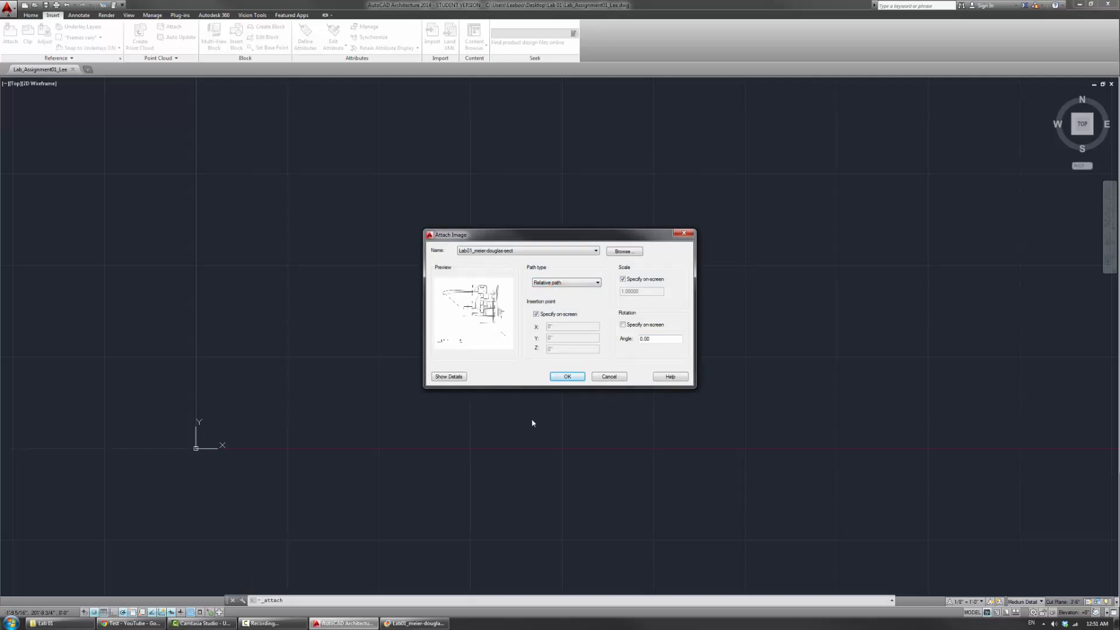
Show the image's details, accept the attachment and place it above and right of the origin with a scale distance of about 15'-6".
{"action": "left_click", "coordinate": [458, 377]}
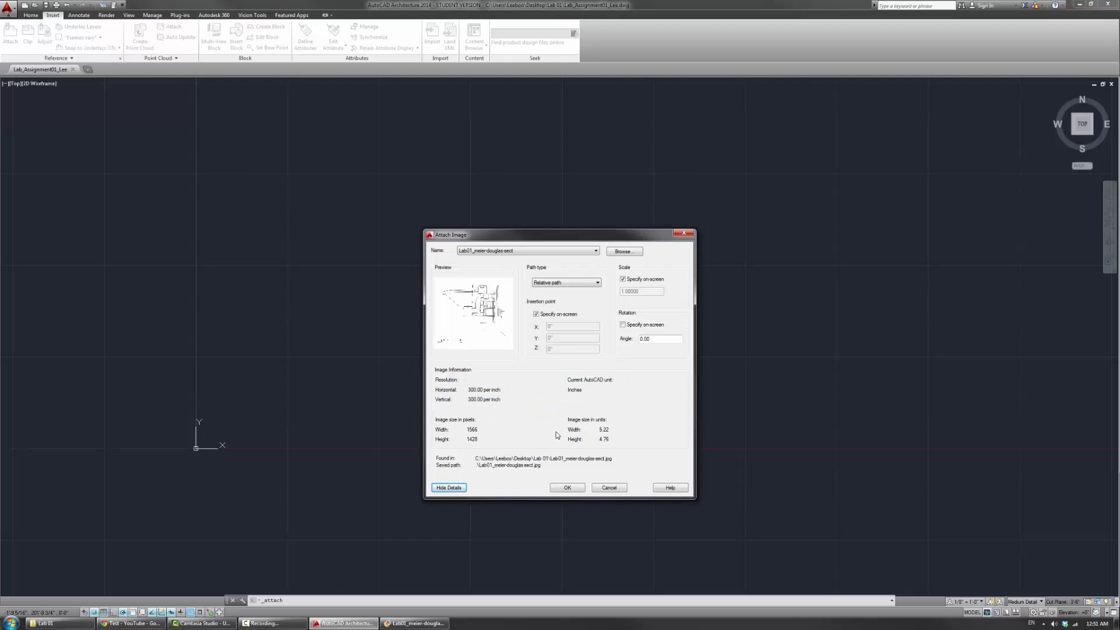
{"action": "left_click_drag", "start_coordinate": [568, 236], "coordinate": [594, 109]}
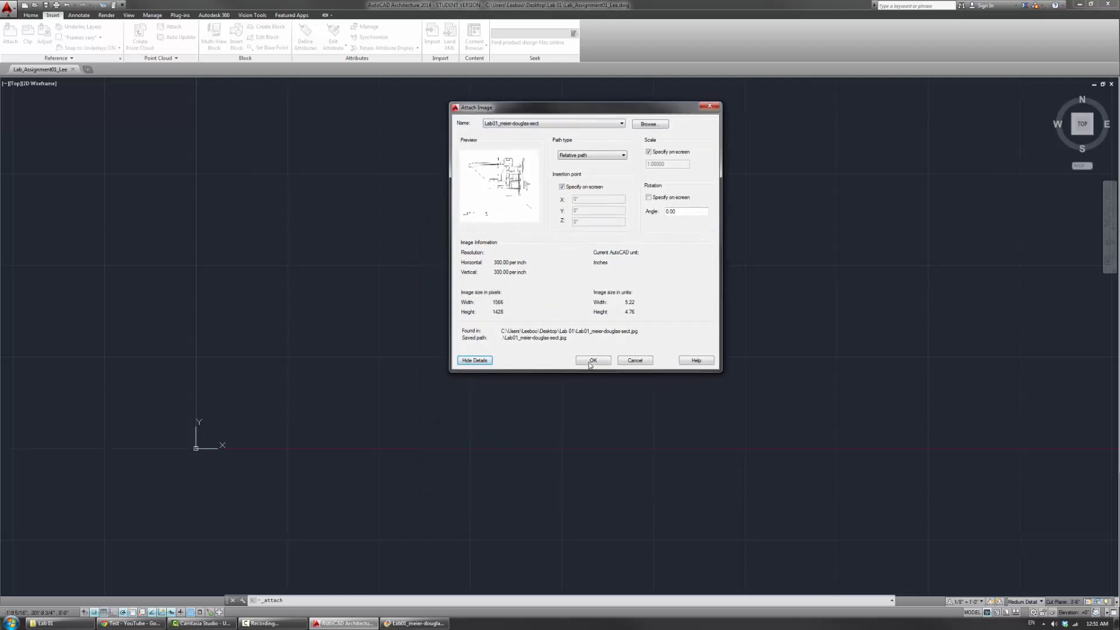
{"action": "left_click", "coordinate": [591, 361]}
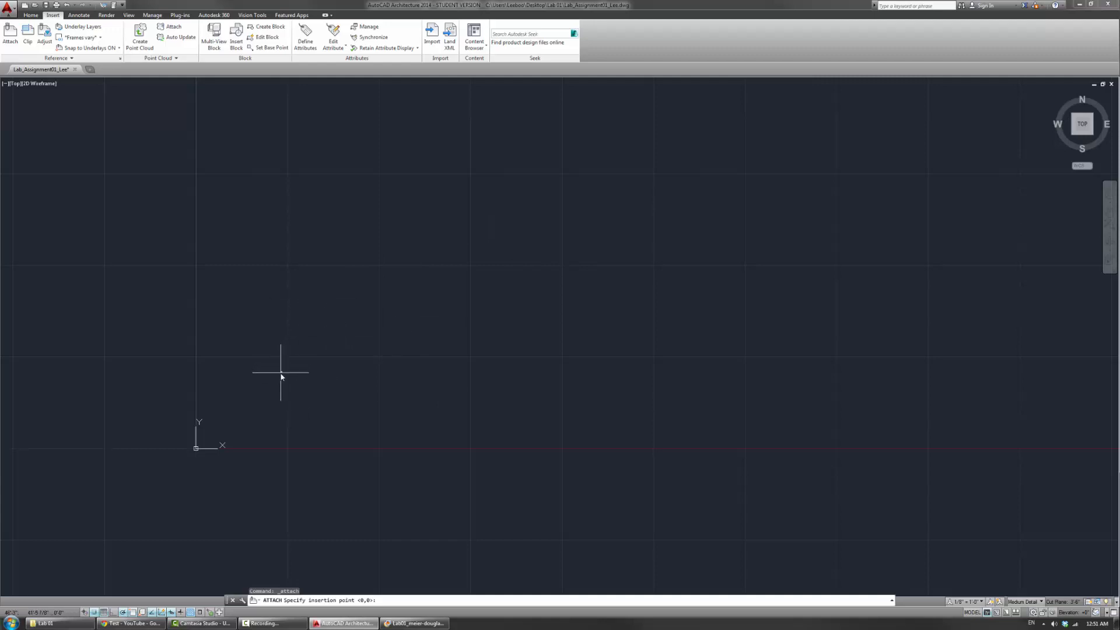
{"action": "left_click", "coordinate": [286, 359]}
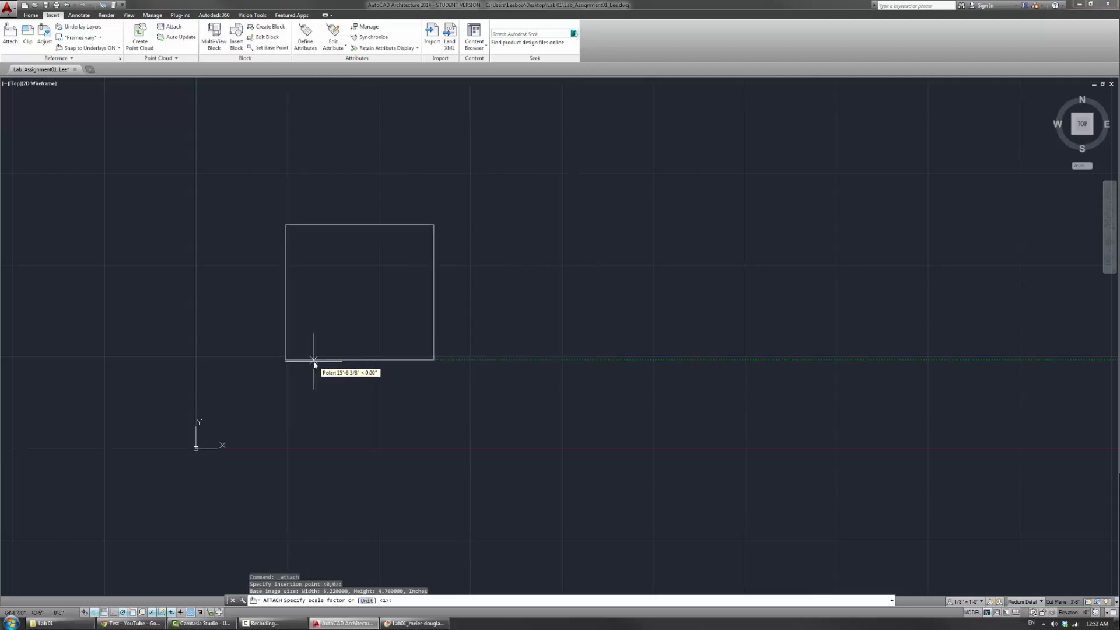
{"action": "left_click", "coordinate": [314, 360]}
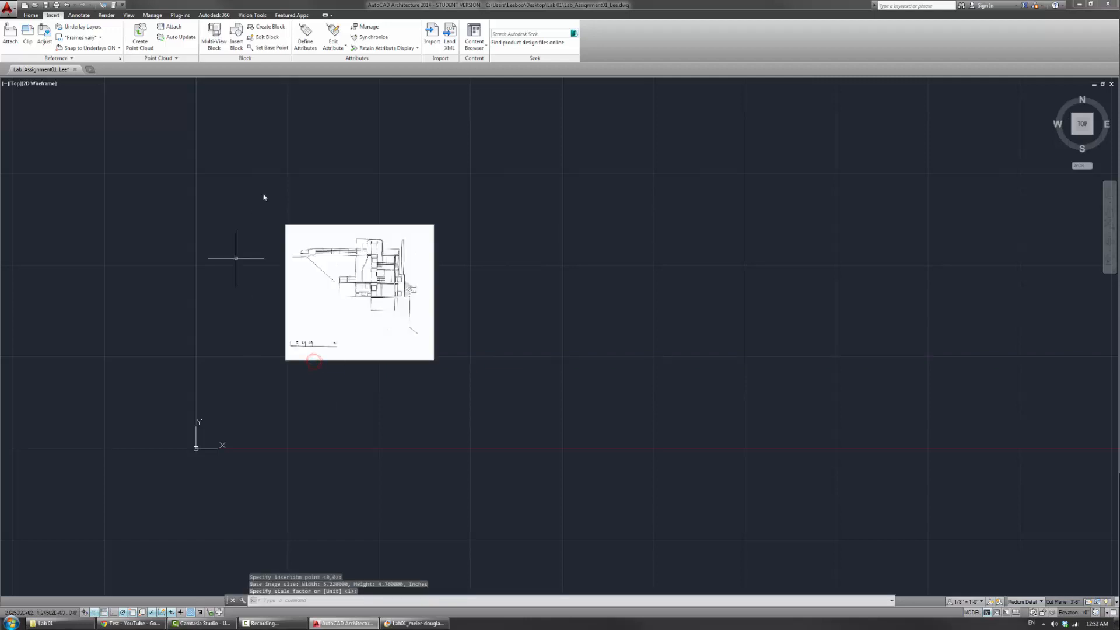
Select the attached section image by its edge.
{"action": "middle_click_drag", "start_coordinate": [336, 310], "coordinate": [363, 308]}
{"action": "scroll", "coordinate": [440, 342], "scroll_direction": "up", "scroll_amount": 3}
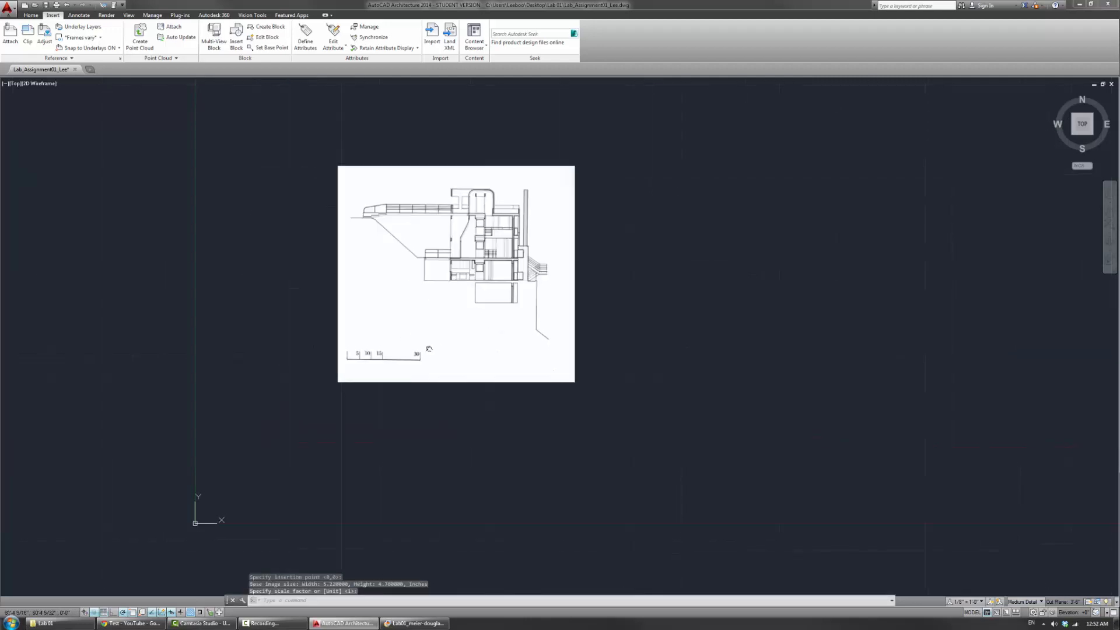
{"action": "left_click", "coordinate": [465, 397]}
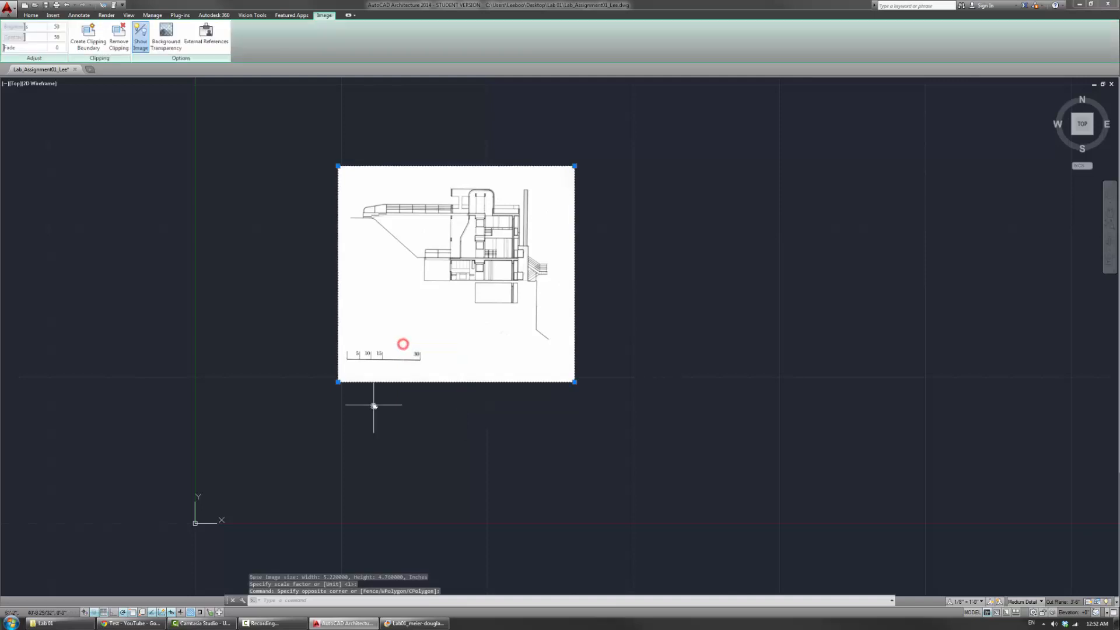
{"action": "key", "text": "Escape"}
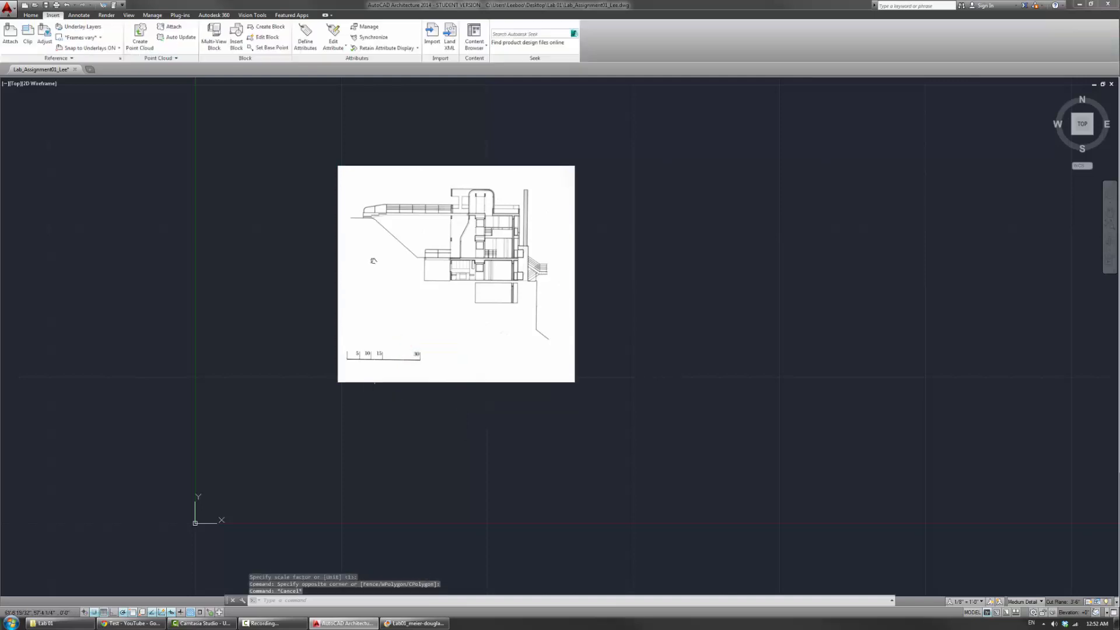
{"action": "left_click", "coordinate": [340, 202]}
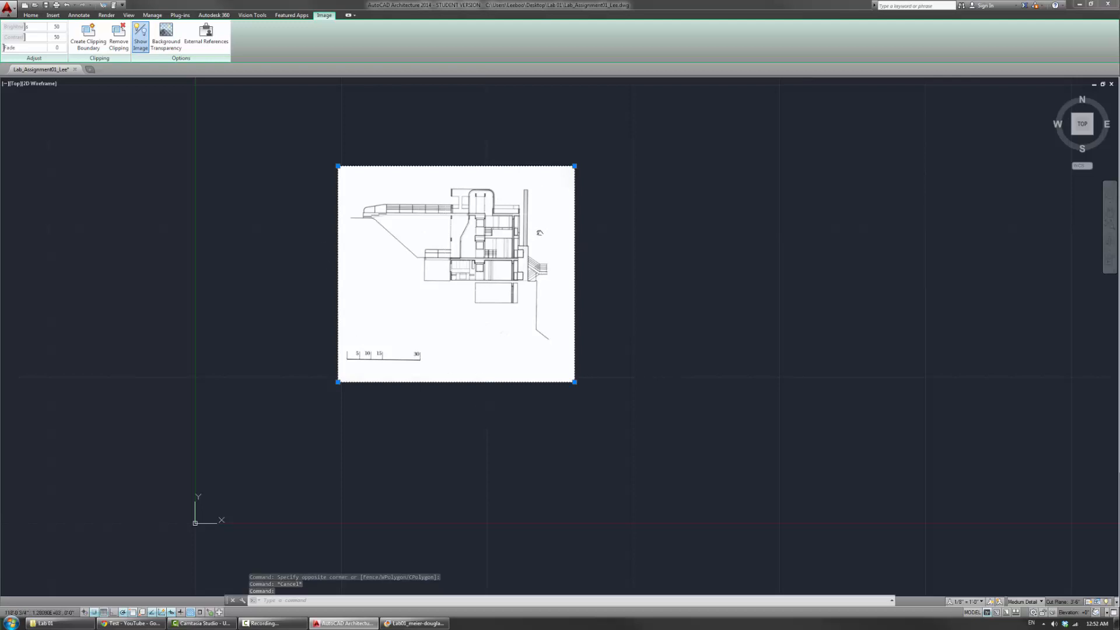
Turn on background transparency for the attached section image and clear the selection.
{"action": "mouse_move", "coordinate": [482, 256]}
{"action": "middle_mouse_down"}
{"action": "mouse_move", "coordinate": [545, 270]}
{"action": "mouse_move", "coordinate": [463, 258]}
{"action": "mouse_move", "coordinate": [530, 253]}
{"action": "mouse_move", "coordinate": [499, 233]}
{"action": "mouse_move", "coordinate": [525, 270]}
{"action": "middle_mouse_up"}
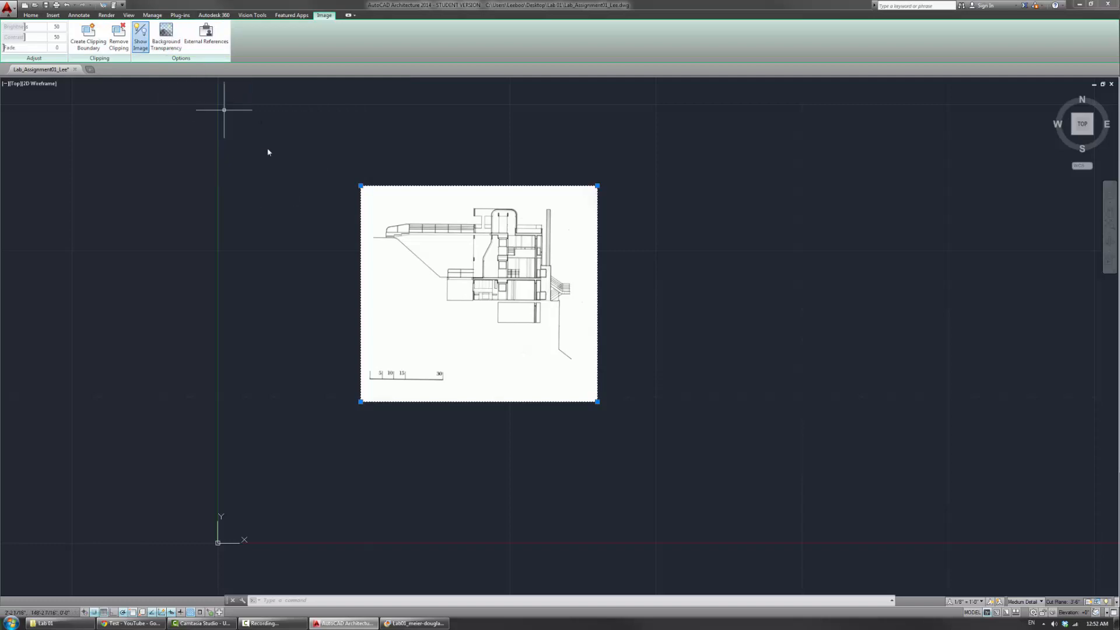
{"action": "middle_click_drag", "start_coordinate": [512, 285], "coordinate": [505, 272]}
{"action": "key", "text": "Escape"}
{"action": "key", "text": "Escape"}
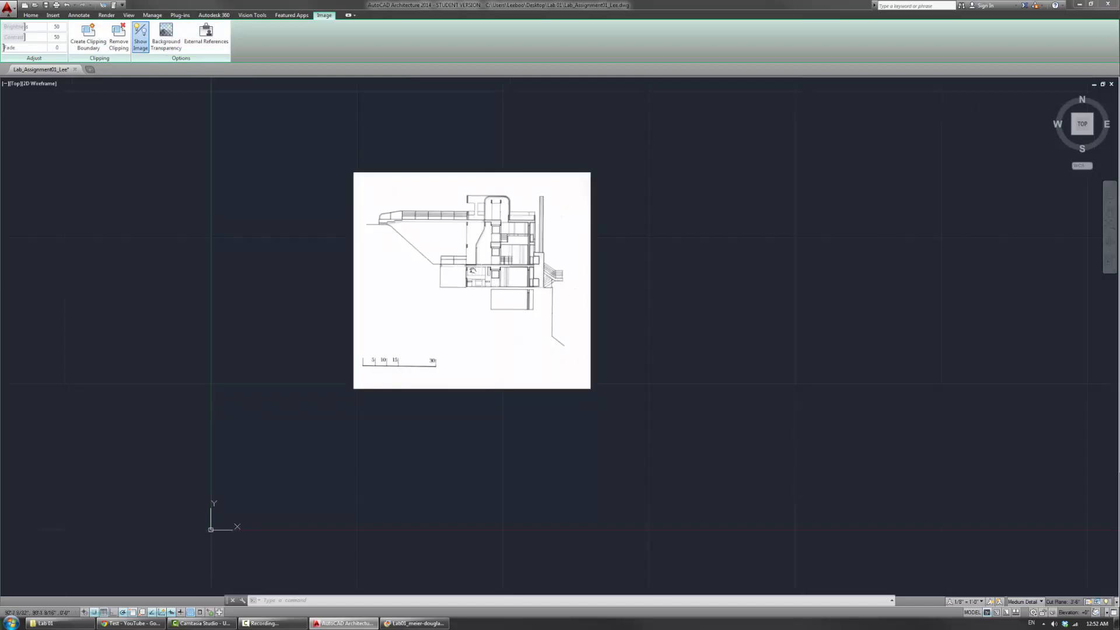
{"action": "left_click", "coordinate": [387, 247]}
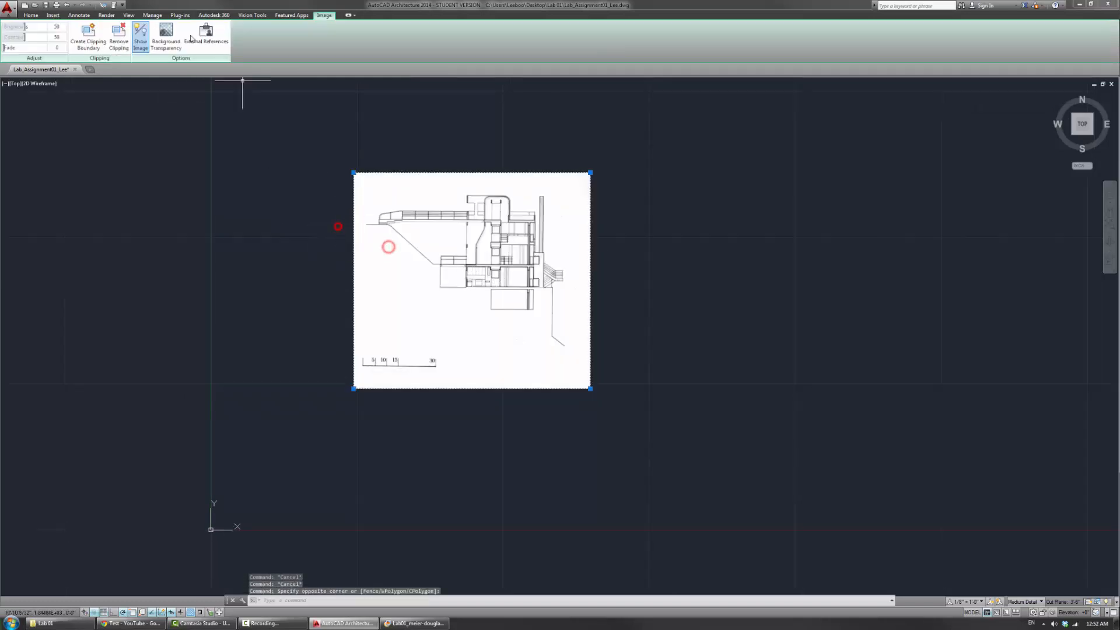
{"action": "left_click", "coordinate": [166, 36]}
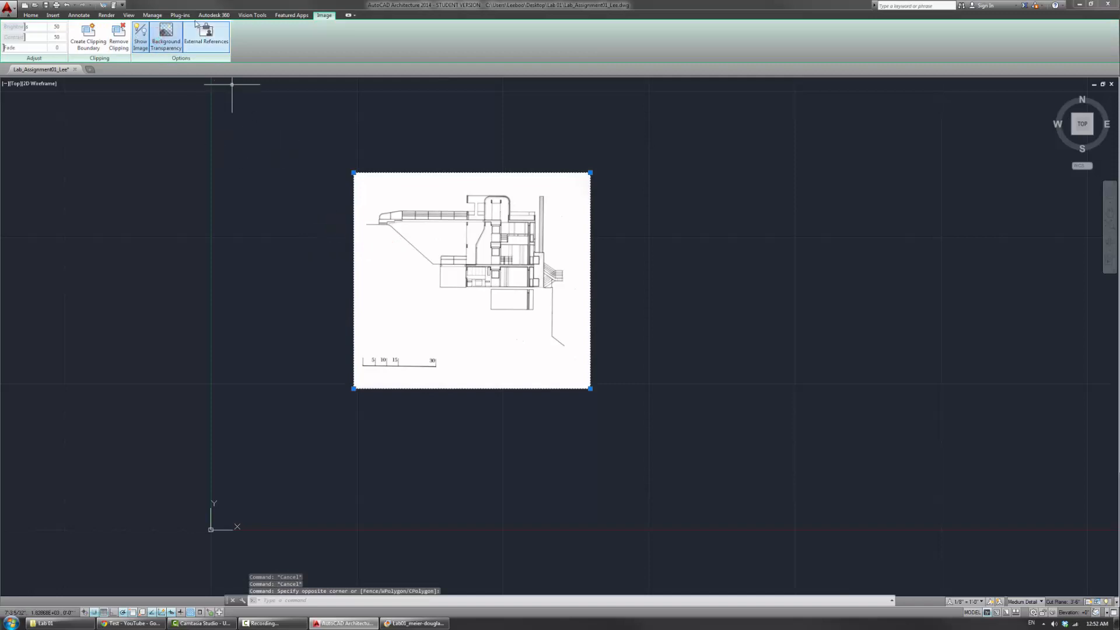
{"action": "middle_click_drag", "start_coordinate": [342, 252], "coordinate": [313, 270]}
{"action": "key", "text": "Escape"}
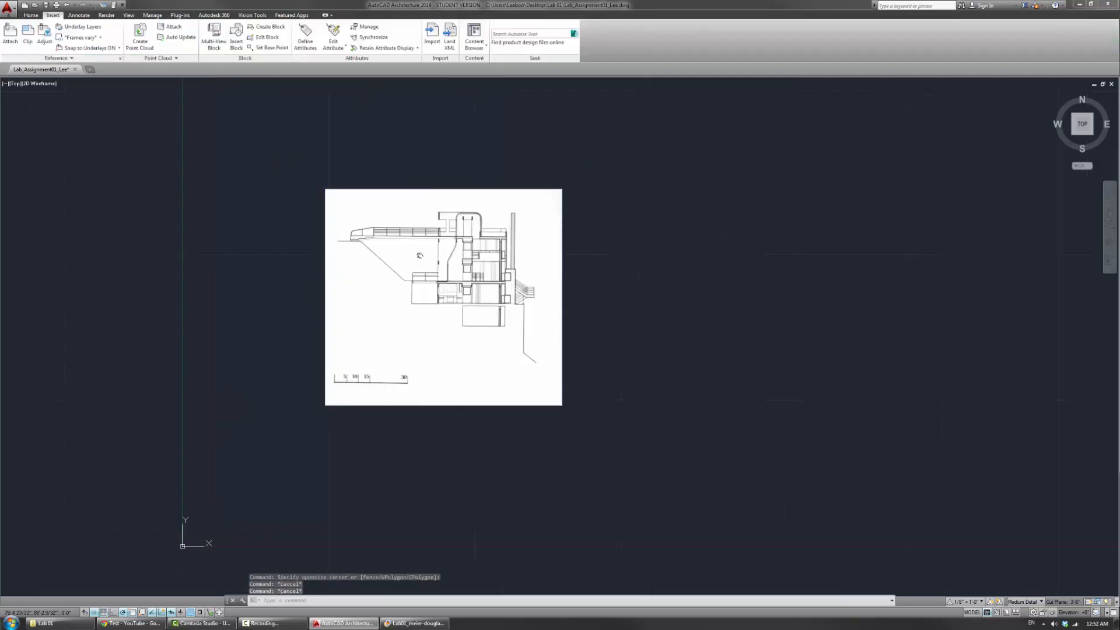
{"action": "middle_click_drag", "start_coordinate": [475, 261], "coordinate": [499, 255]}
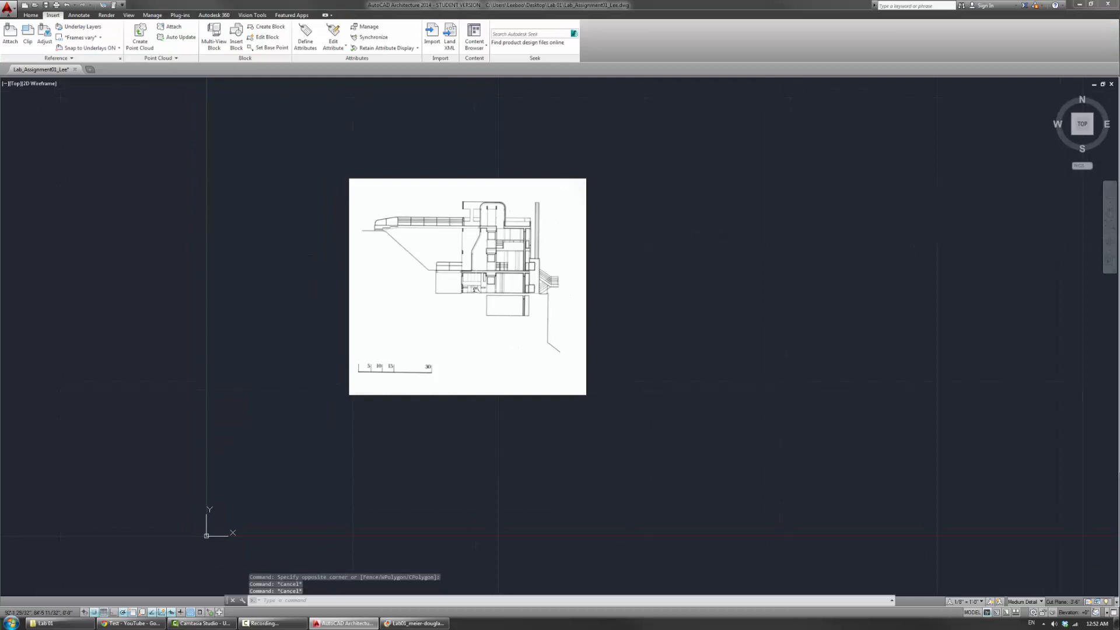
Open the program options and look through the Files, Display, Plot and Publish, 3D Modeling and Selection settings, returning to the Drafting settings.
{"action": "left_click", "coordinate": [36, 15]}
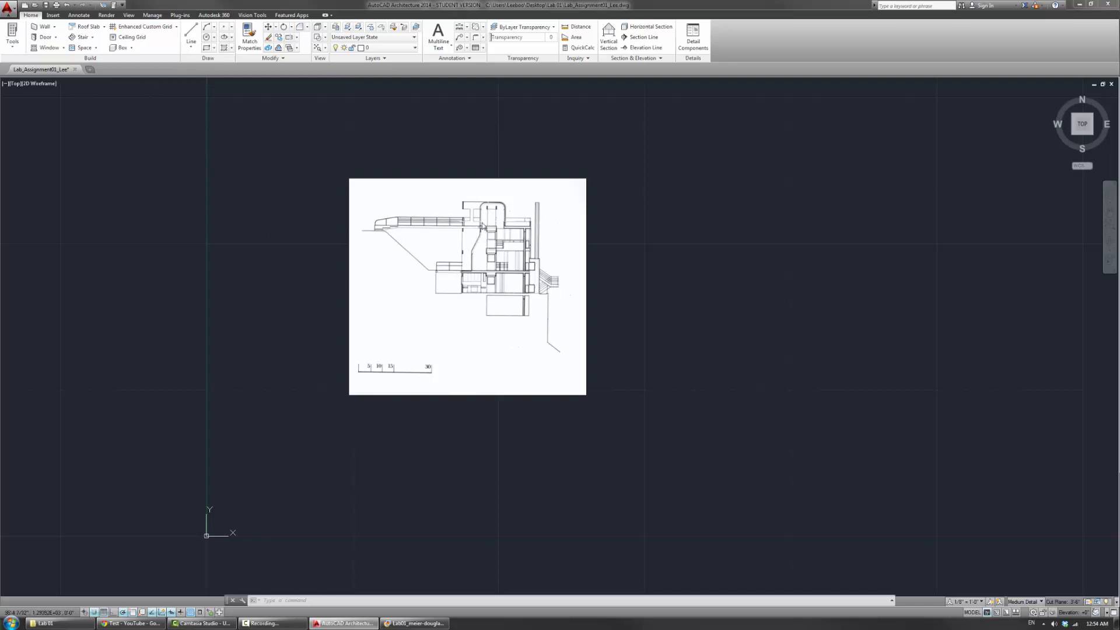
{"action": "left_click", "coordinate": [12, 9]}
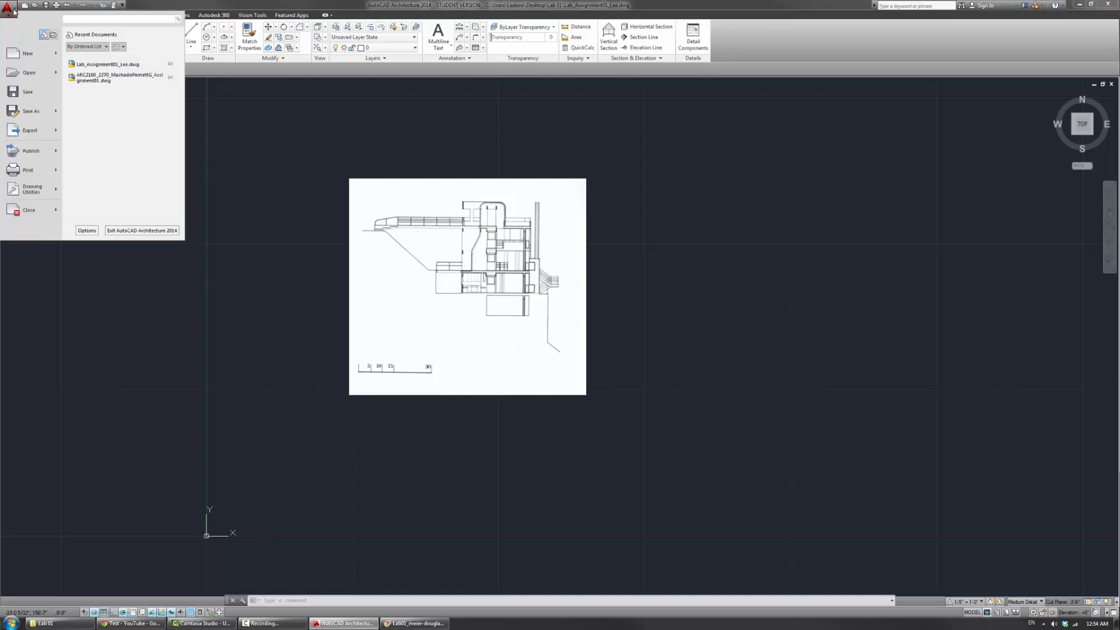
{"action": "left_click", "coordinate": [87, 231]}
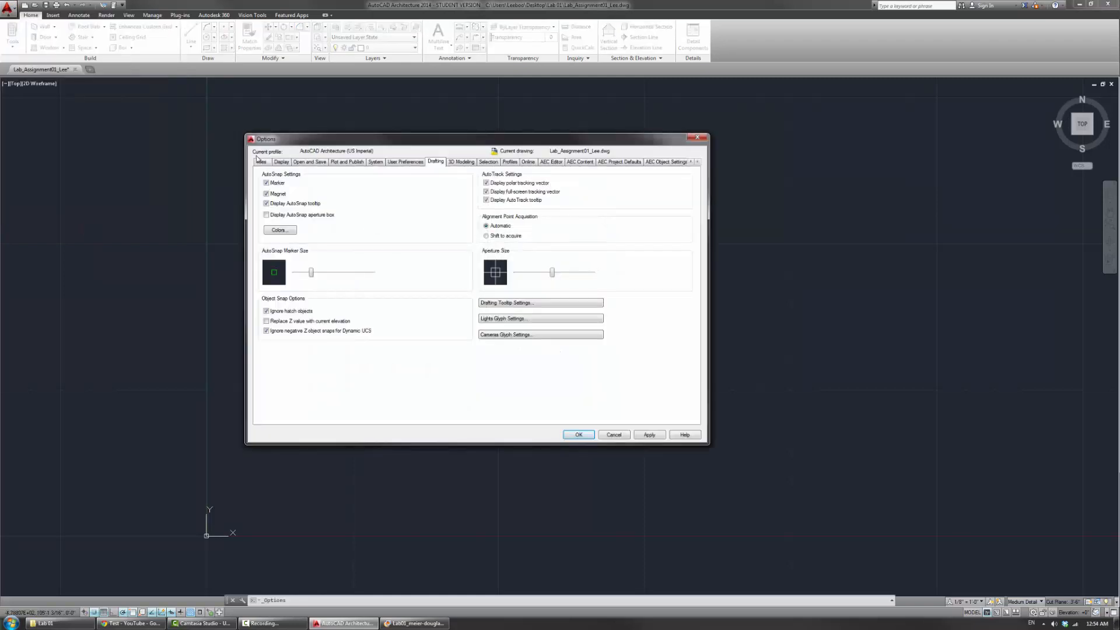
{"action": "left_click", "coordinate": [261, 162]}
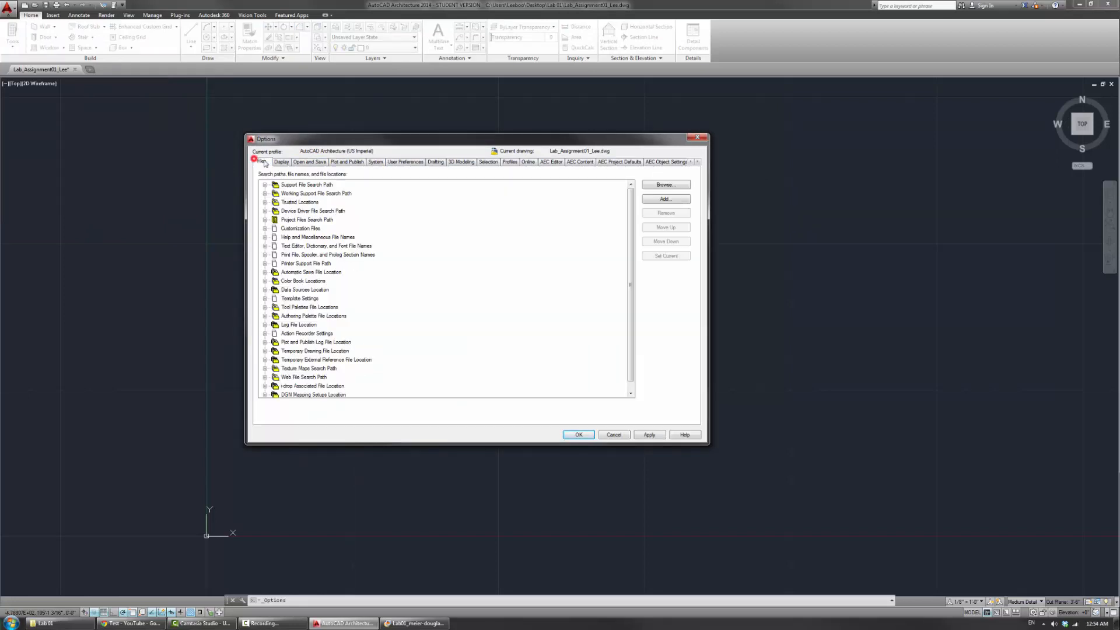
{"action": "left_click", "coordinate": [282, 162]}
{"action": "left_click", "coordinate": [309, 162]}
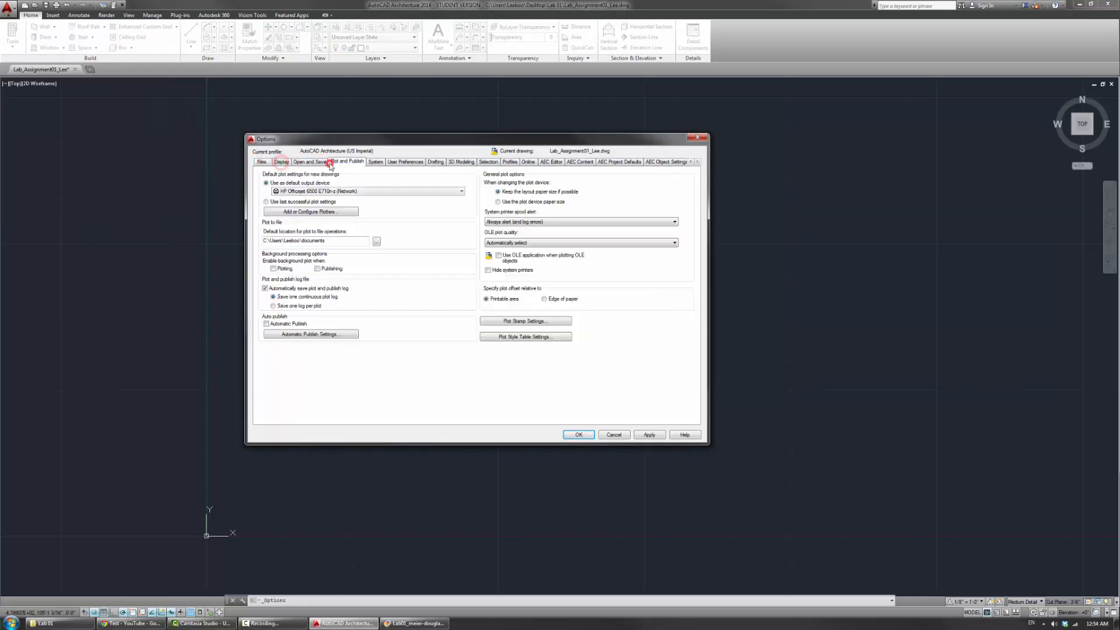
{"action": "left_click", "coordinate": [347, 162]}
{"action": "left_click", "coordinate": [460, 162]}
{"action": "left_click", "coordinate": [489, 162]}
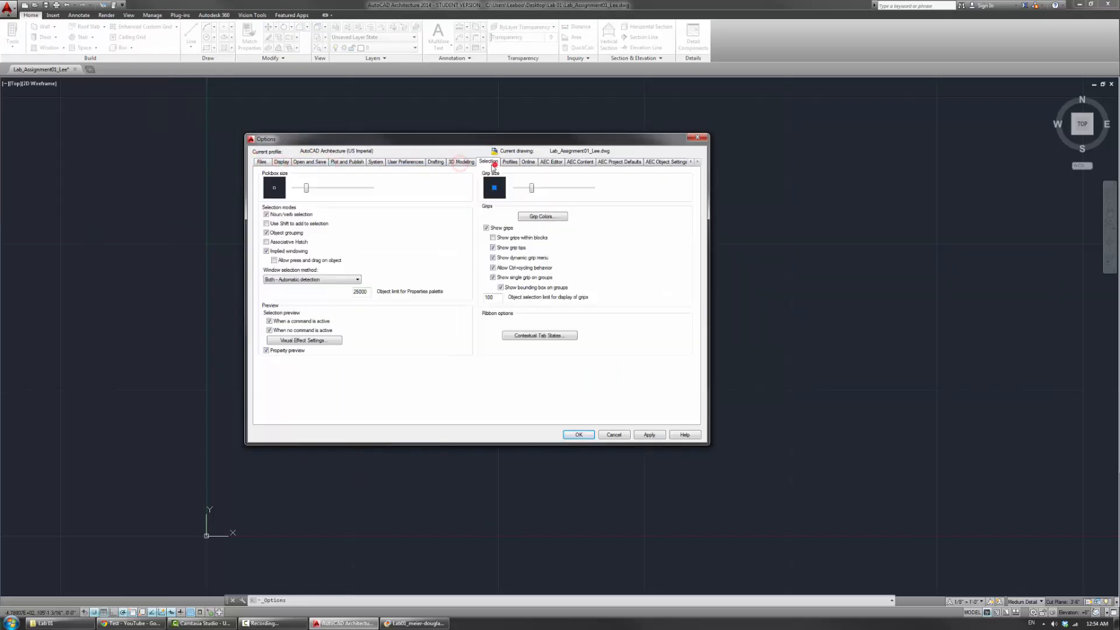
{"action": "left_click", "coordinate": [435, 163]}
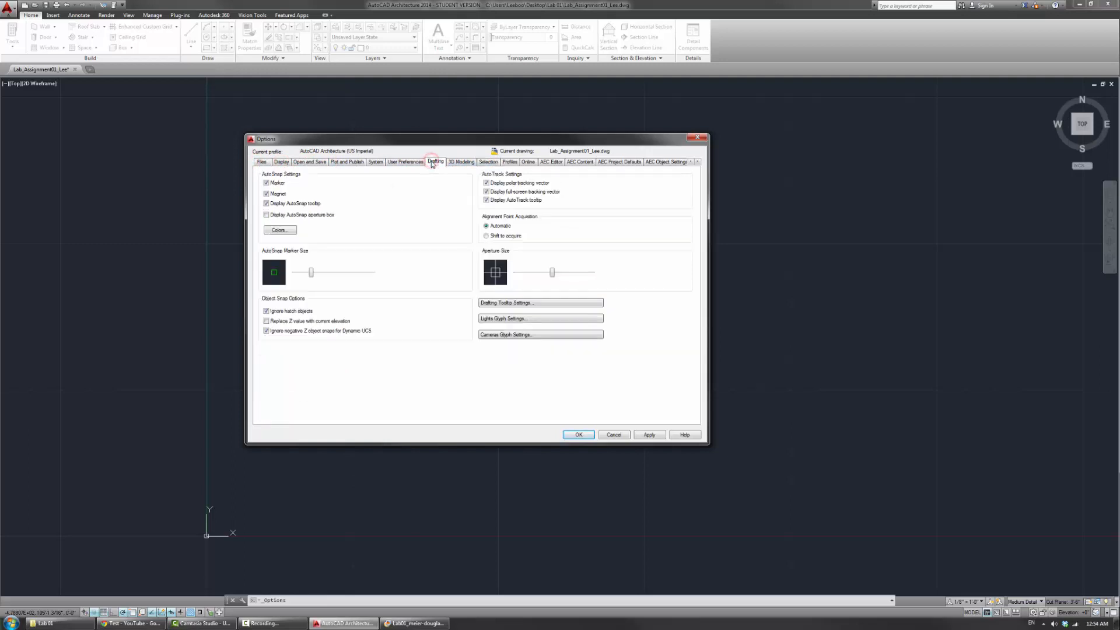
Open the drawing window color settings and check the color choices for the 2D model space's uniform background.
{"action": "left_click", "coordinate": [284, 232]}
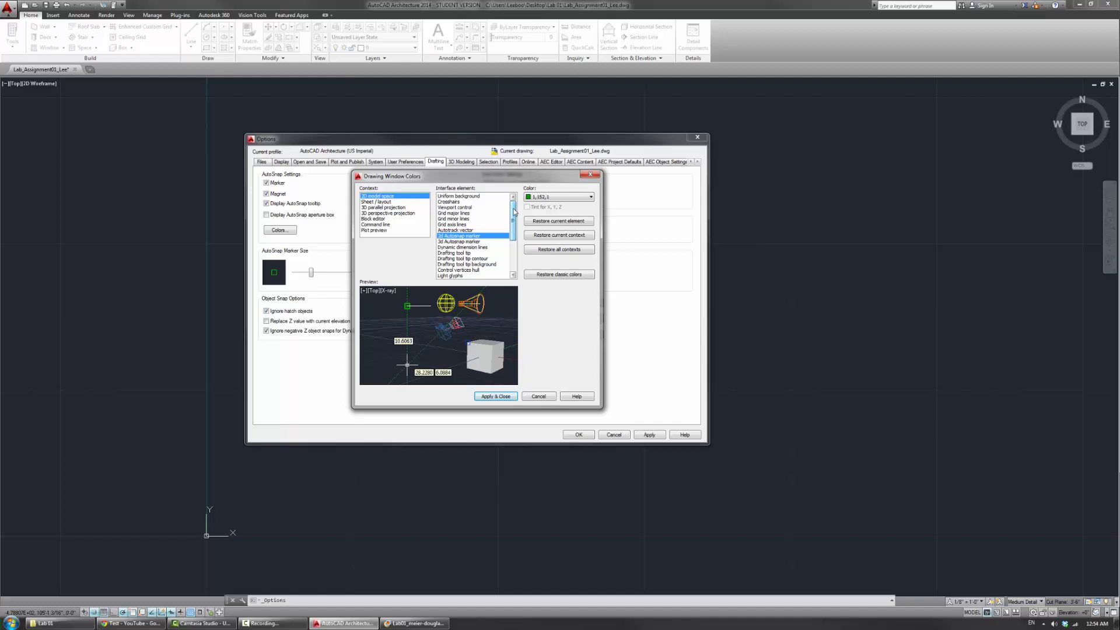
{"action": "left_click", "coordinate": [469, 196]}
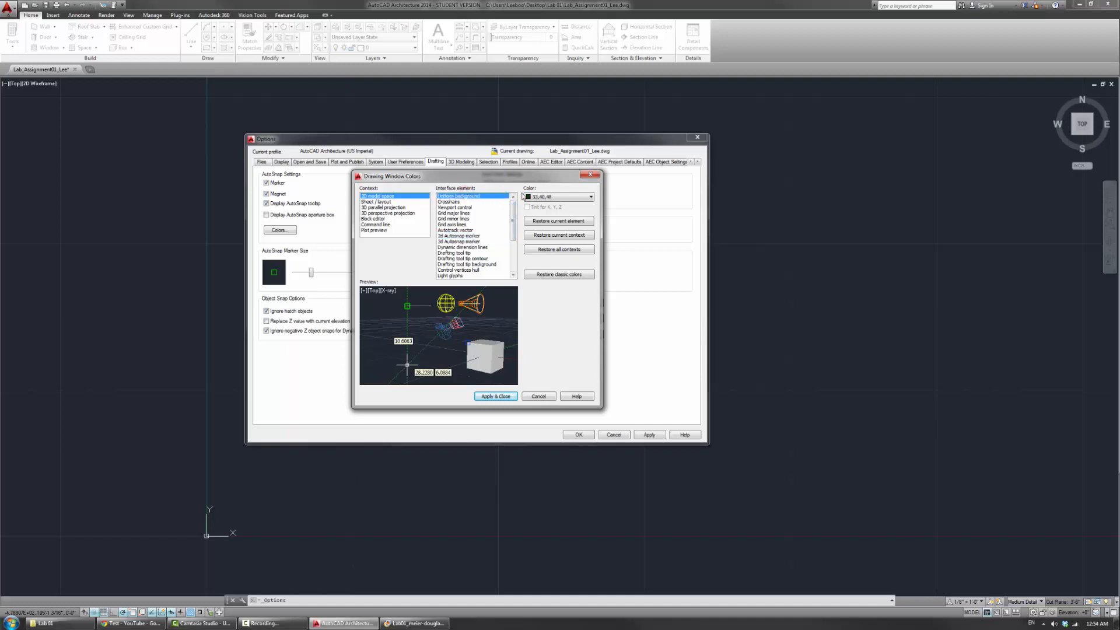
{"action": "left_click", "coordinate": [555, 197]}
{"action": "left_click", "coordinate": [553, 197]}
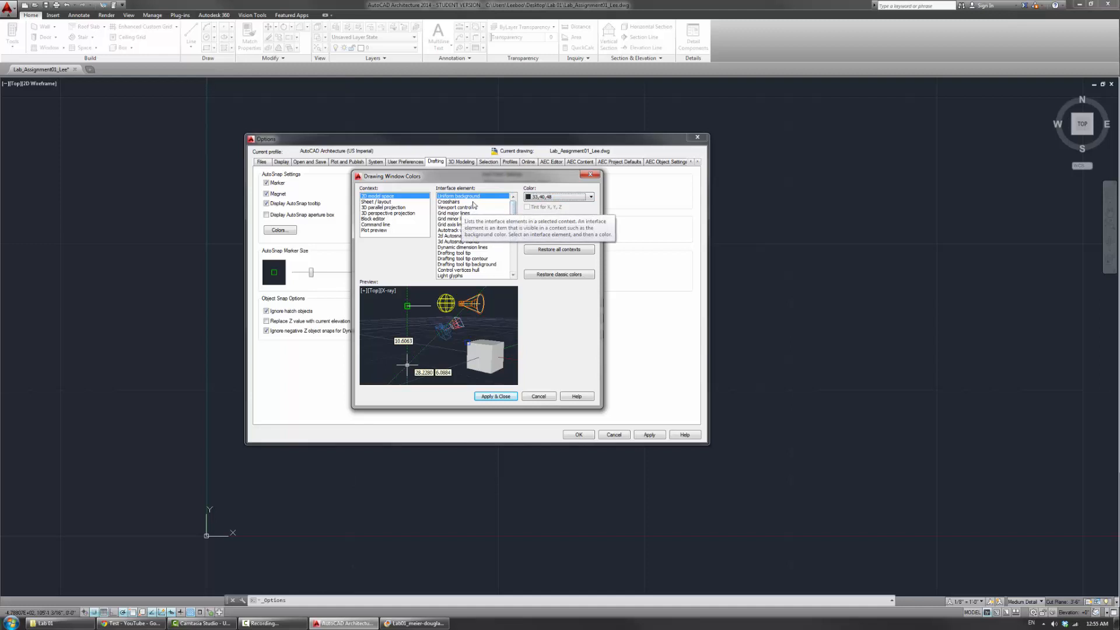
Examine the Index Color, True Color and Color Books choices for the 2D model space crosshairs without picking a color.
{"action": "left_click", "coordinate": [576, 199]}
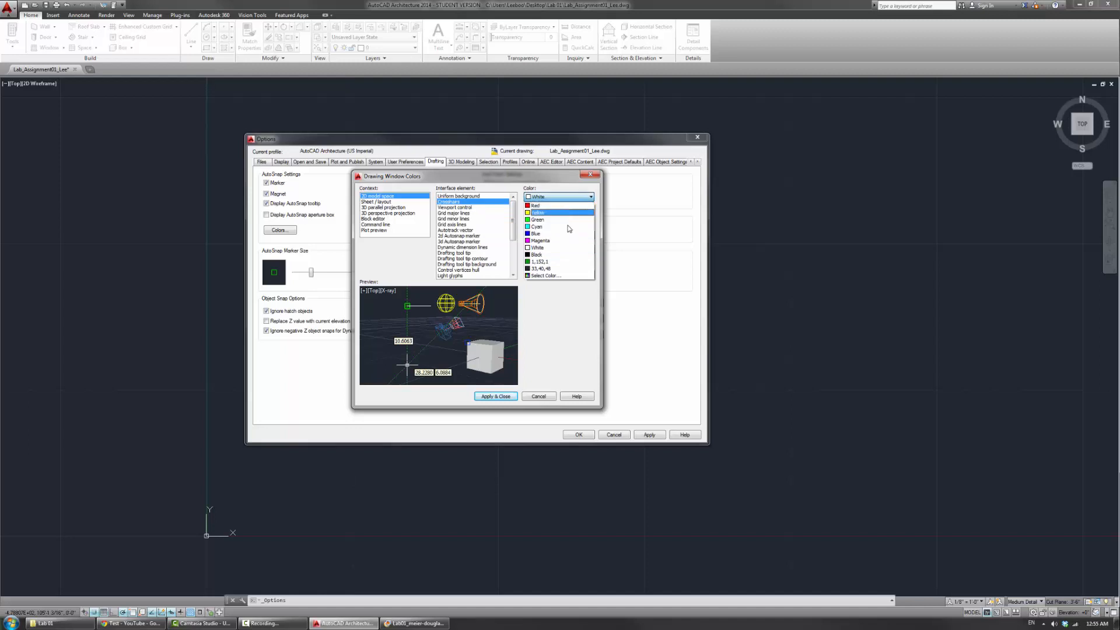
{"action": "left_click", "coordinate": [560, 275]}
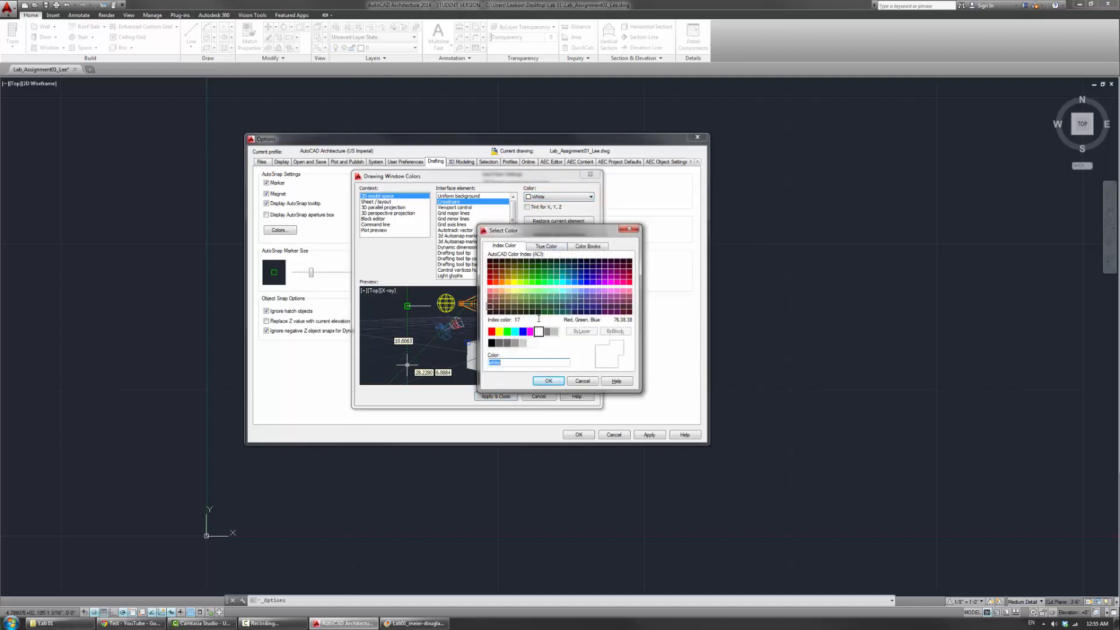
{"action": "left_click", "coordinate": [546, 246]}
{"action": "left_click", "coordinate": [588, 246]}
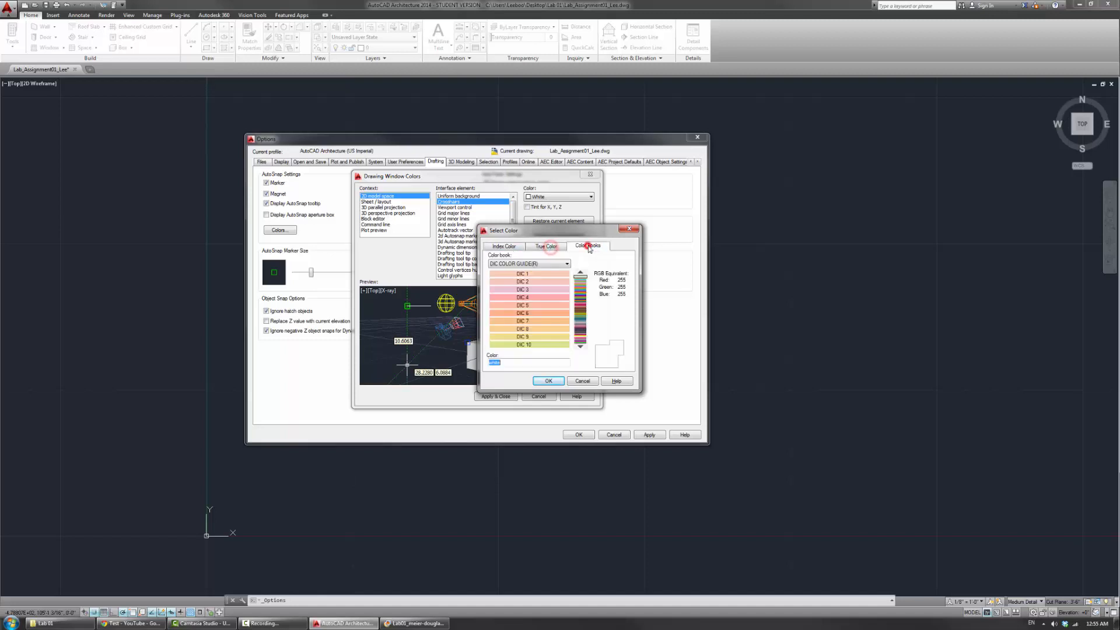
{"action": "left_click", "coordinate": [501, 246]}
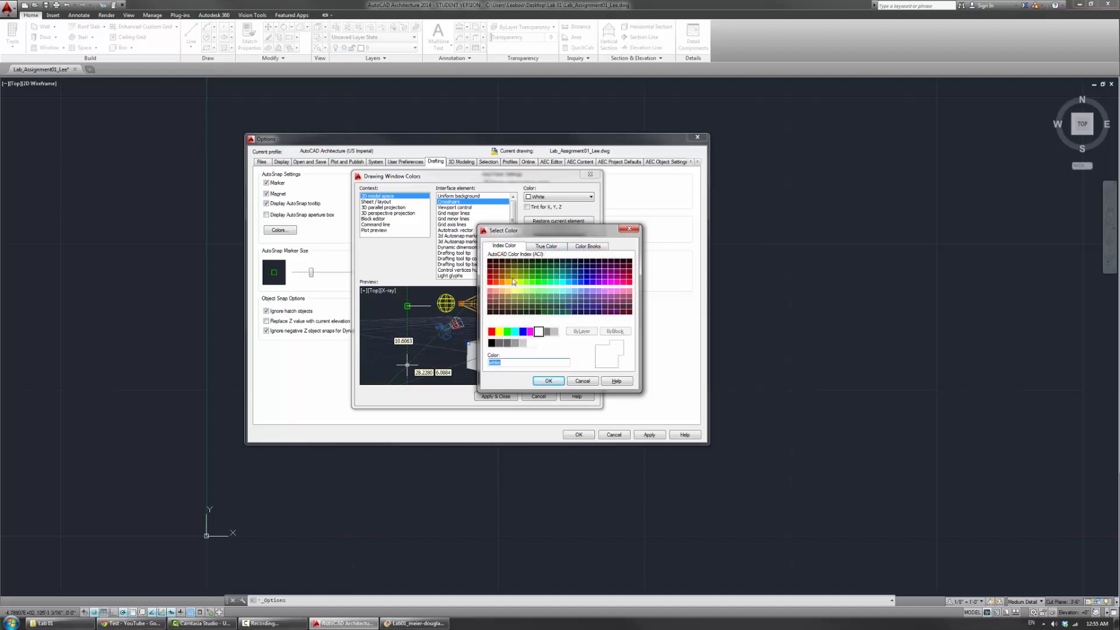
{"action": "left_click", "coordinate": [578, 380]}
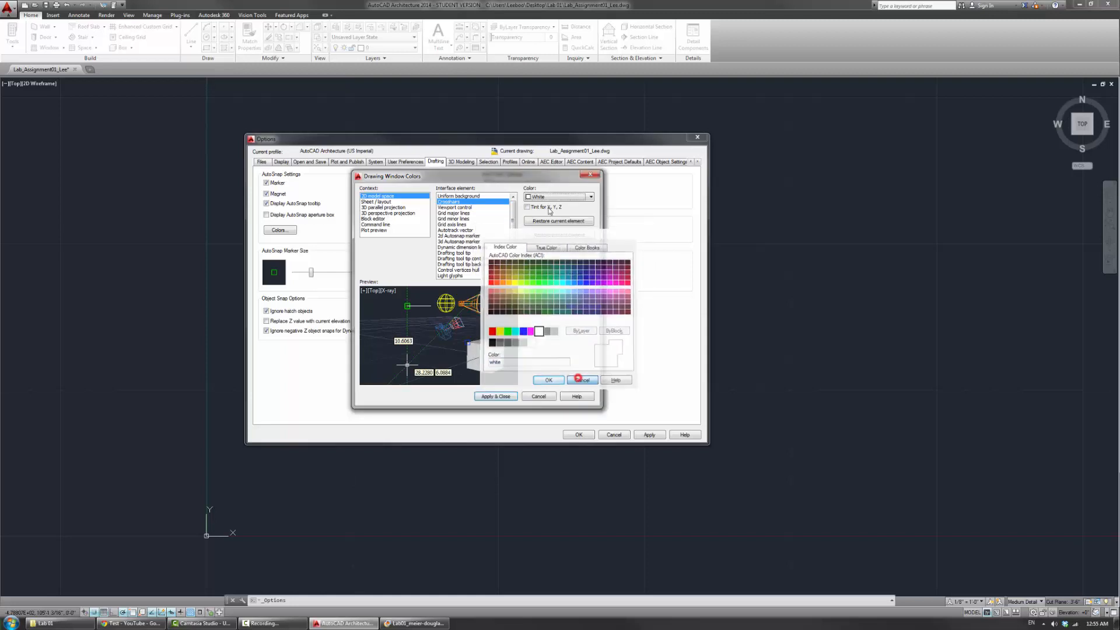
Set the 2D model space crosshairs color to Magenta, apply it and accept the options.
{"action": "left_click", "coordinate": [577, 200]}
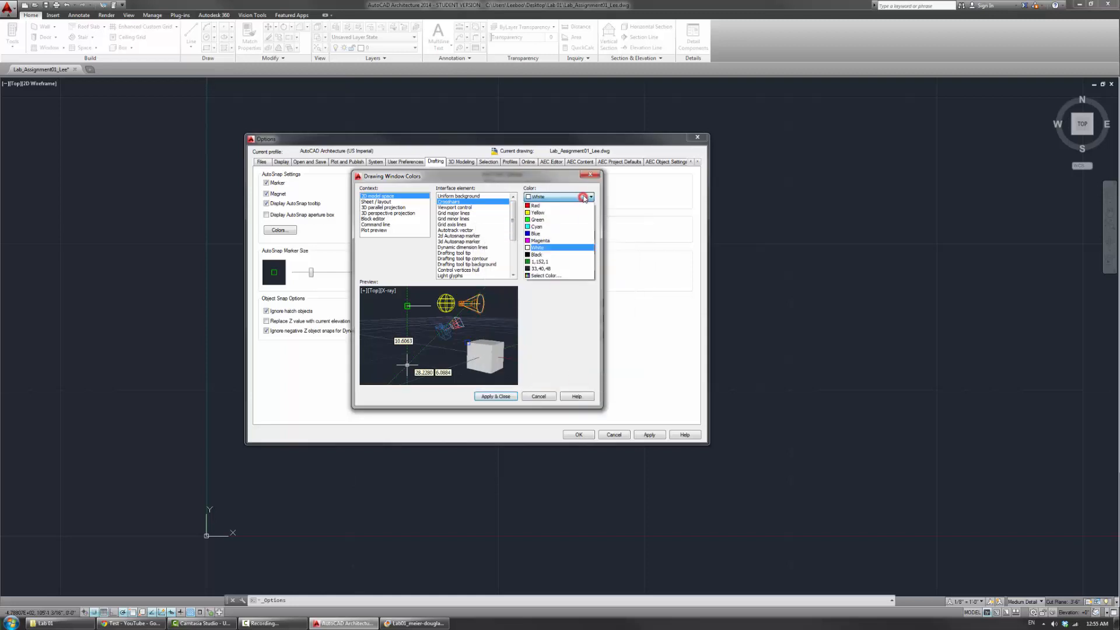
{"action": "left_click", "coordinate": [576, 240]}
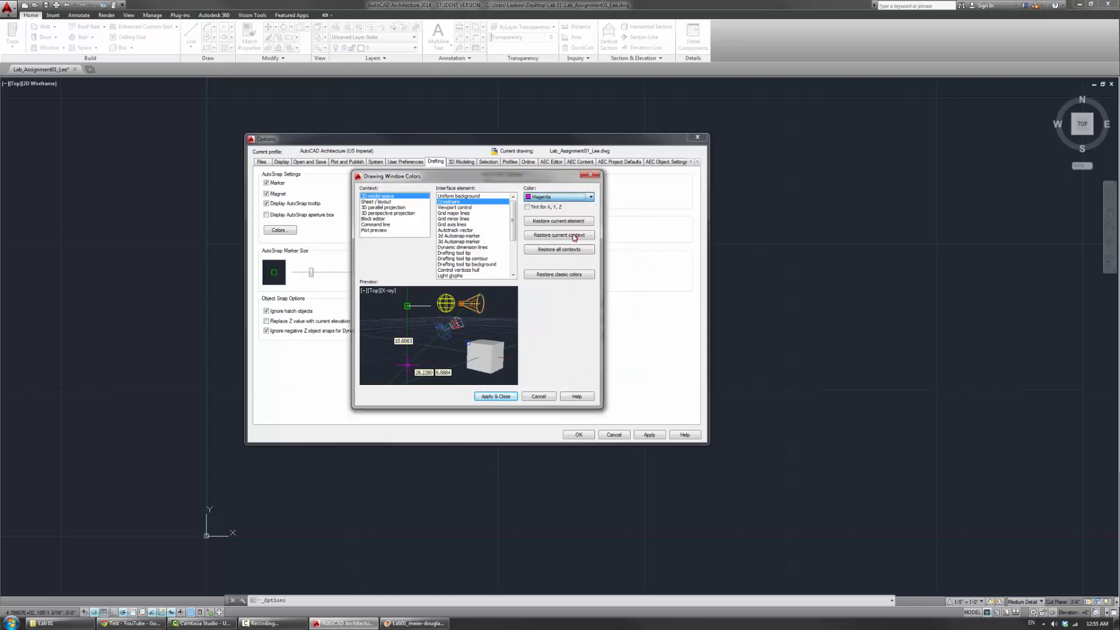
{"action": "left_click", "coordinate": [511, 396]}
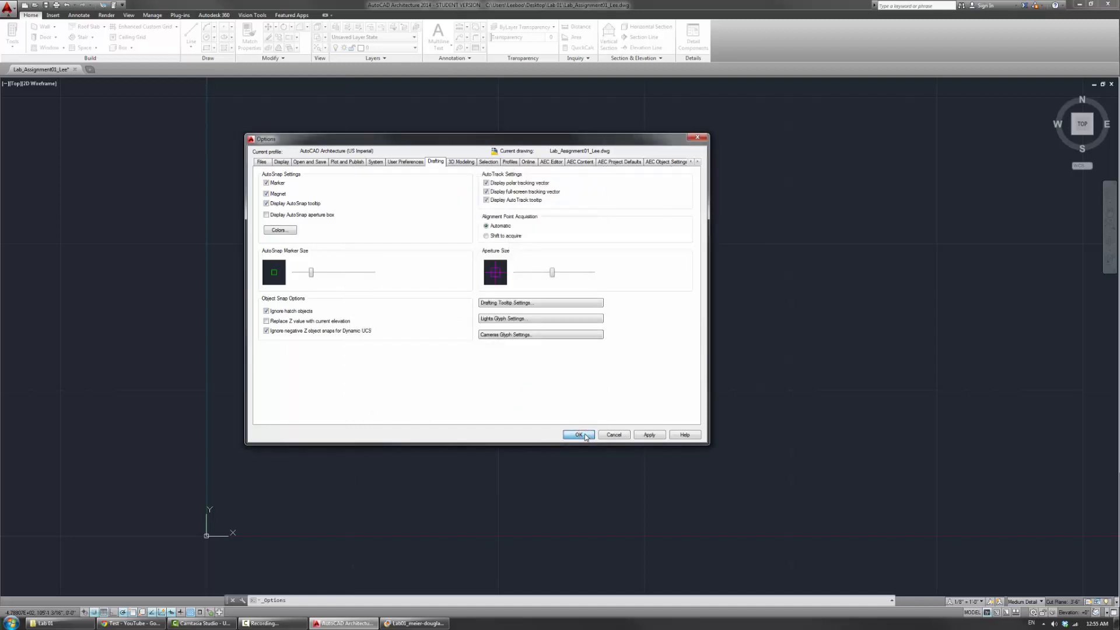
{"action": "left_click", "coordinate": [579, 434]}
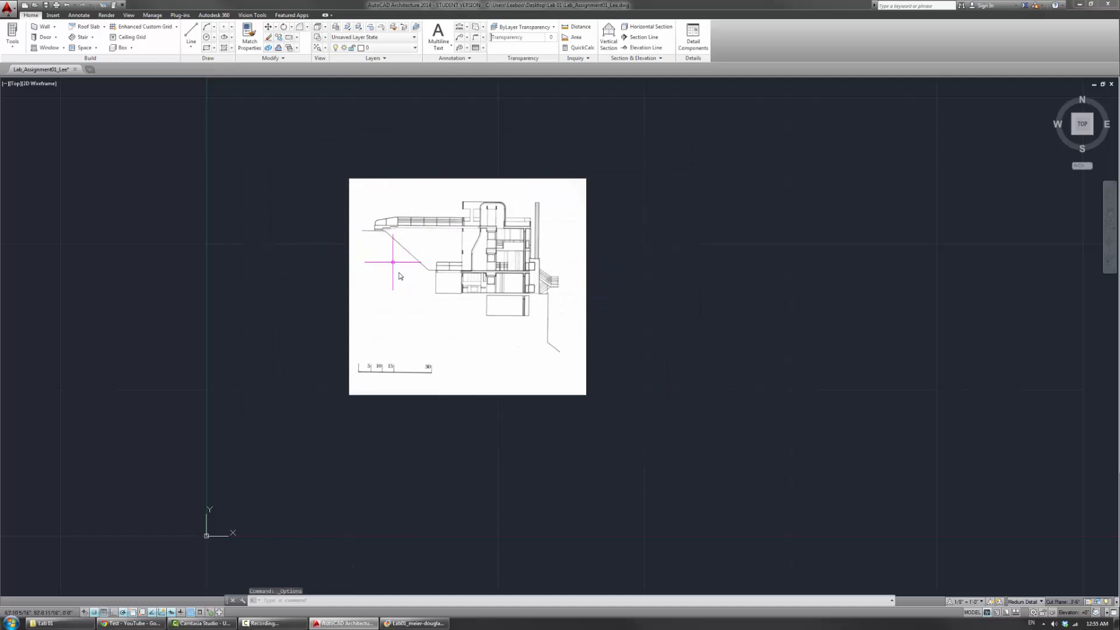
{"action": "middle_click_drag", "start_coordinate": [478, 277], "coordinate": [483, 276]}
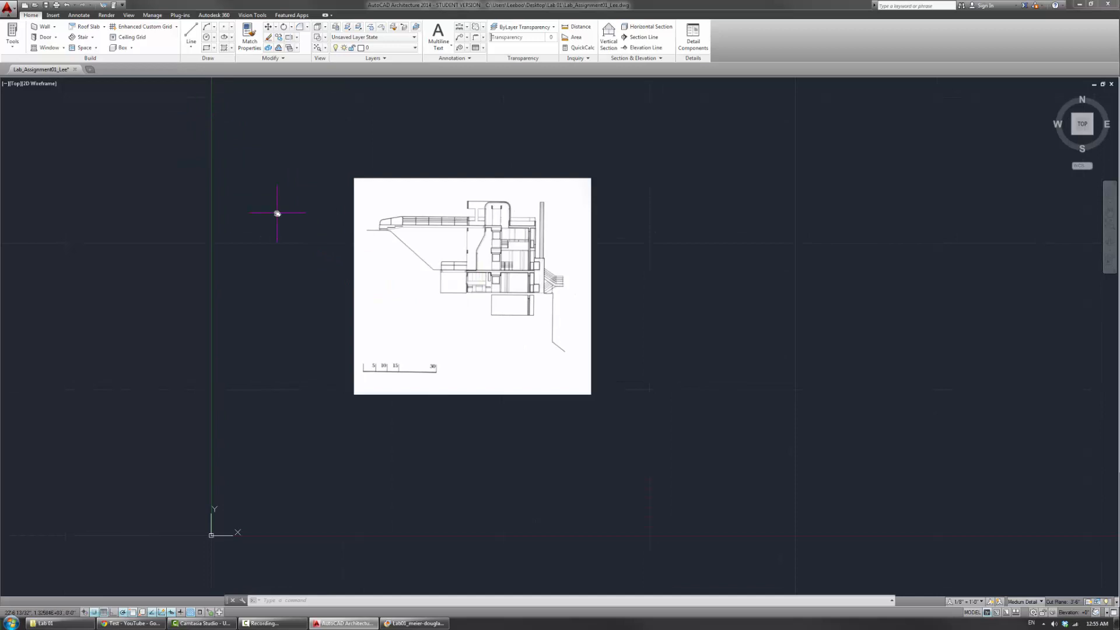
{"action": "type", "text": "l"}
{"action": "key", "text": "Return"}
{"action": "left_click", "coordinate": [265, 324]}
{"action": "key", "text": "Escape"}
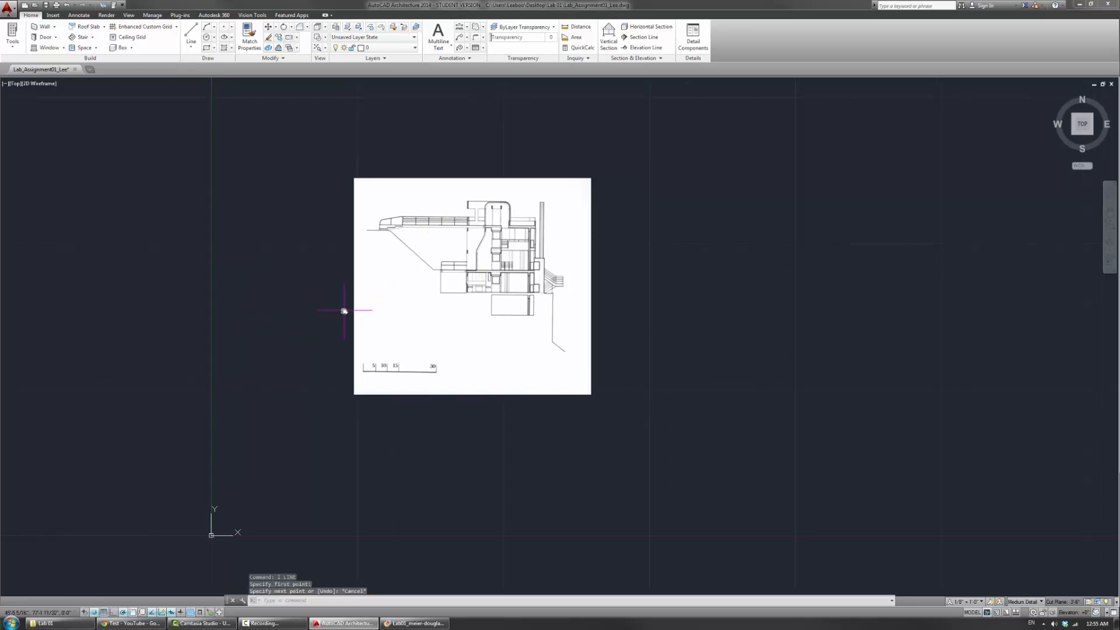
Draw two horizontal lines longer than the section image's width, one just below the image and one across its lower half.
{"action": "type", "text": "l"}
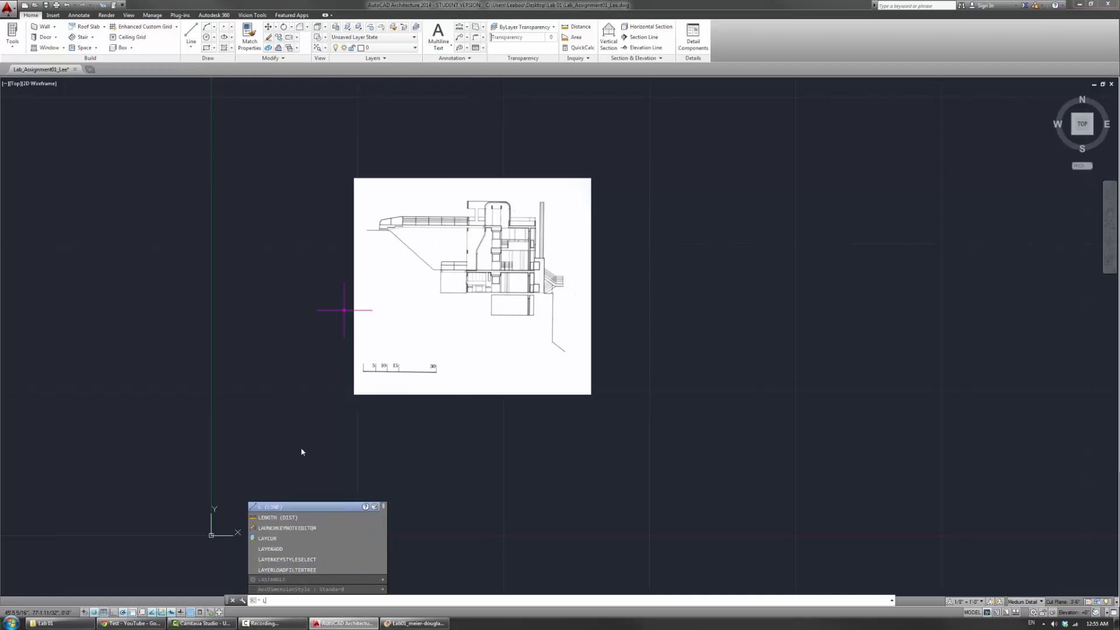
{"action": "key", "text": "Return"}
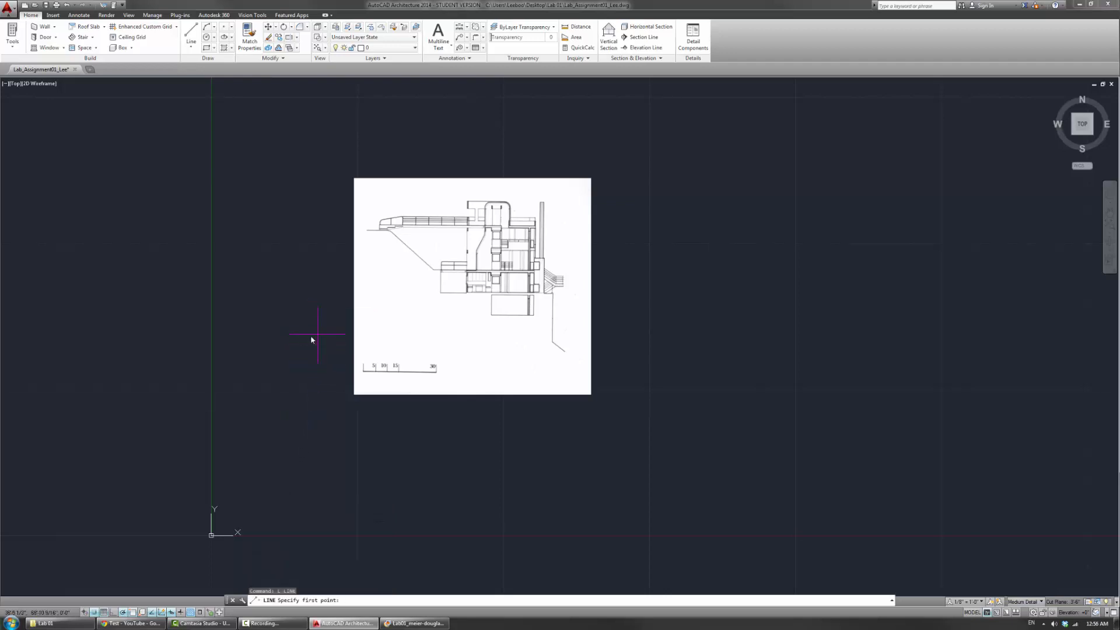
{"action": "left_click", "coordinate": [278, 418]}
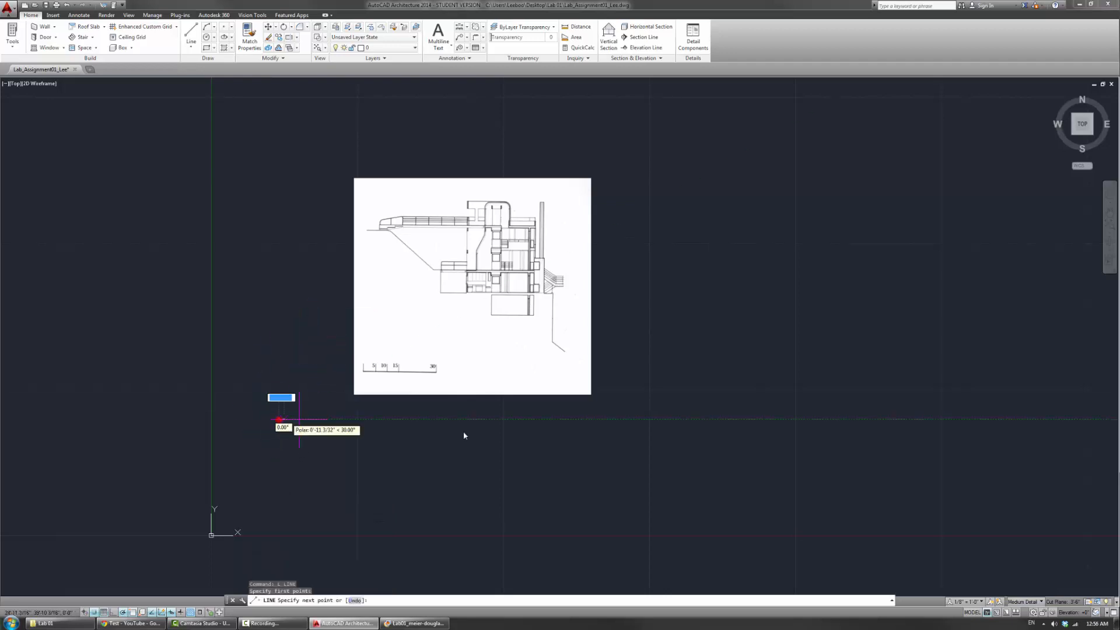
{"action": "left_click", "coordinate": [695, 419]}
{"action": "key", "text": "Return"}
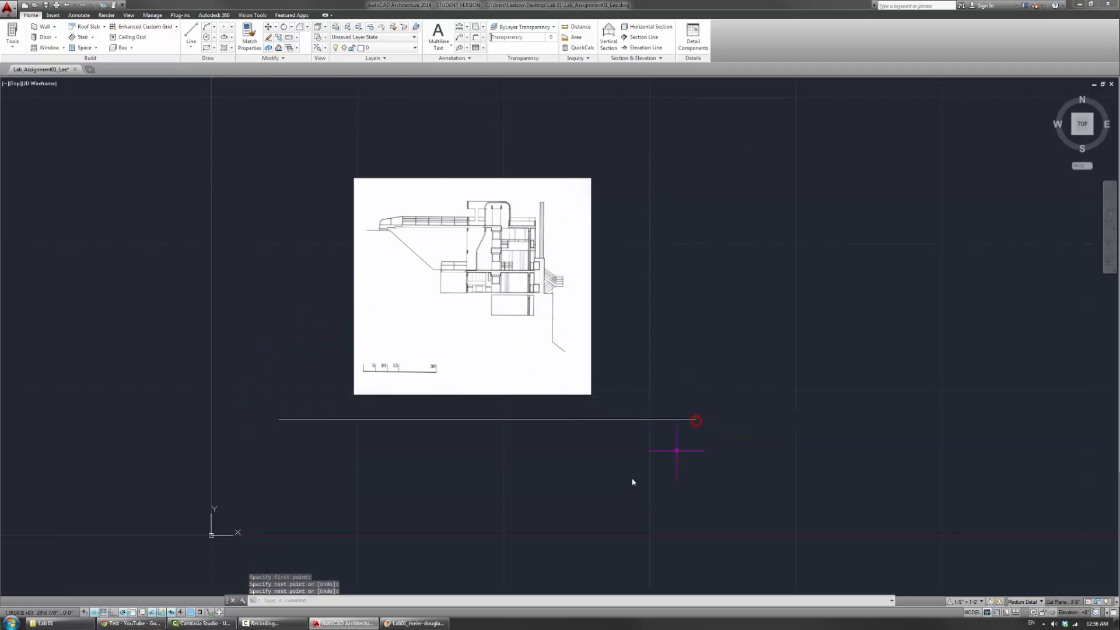
{"action": "key", "text": "Return"}
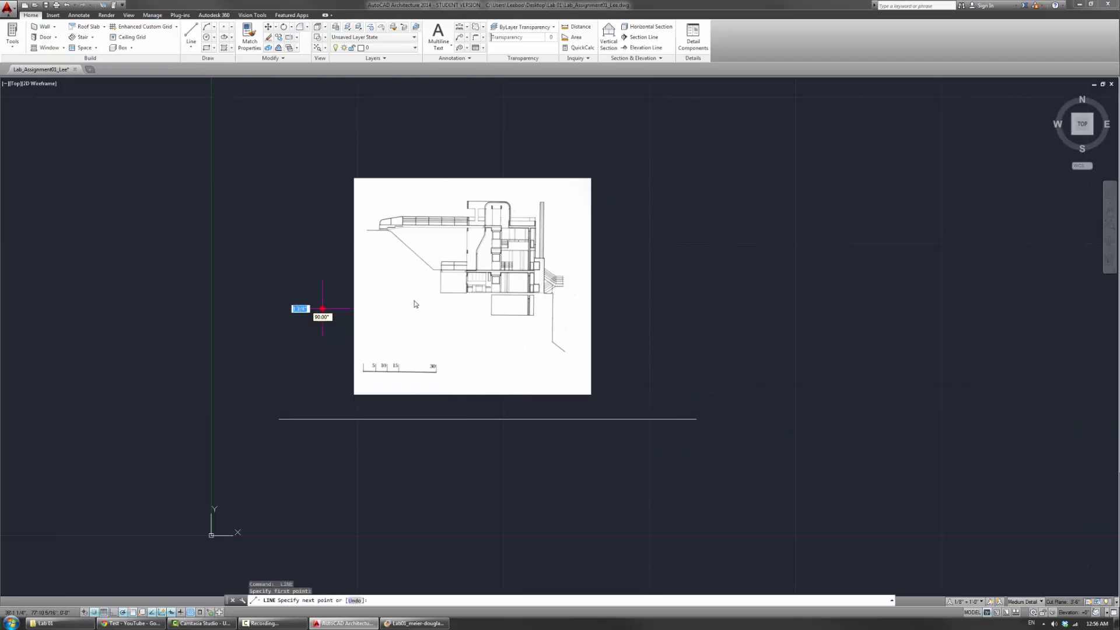
{"action": "left_click", "coordinate": [323, 308]}
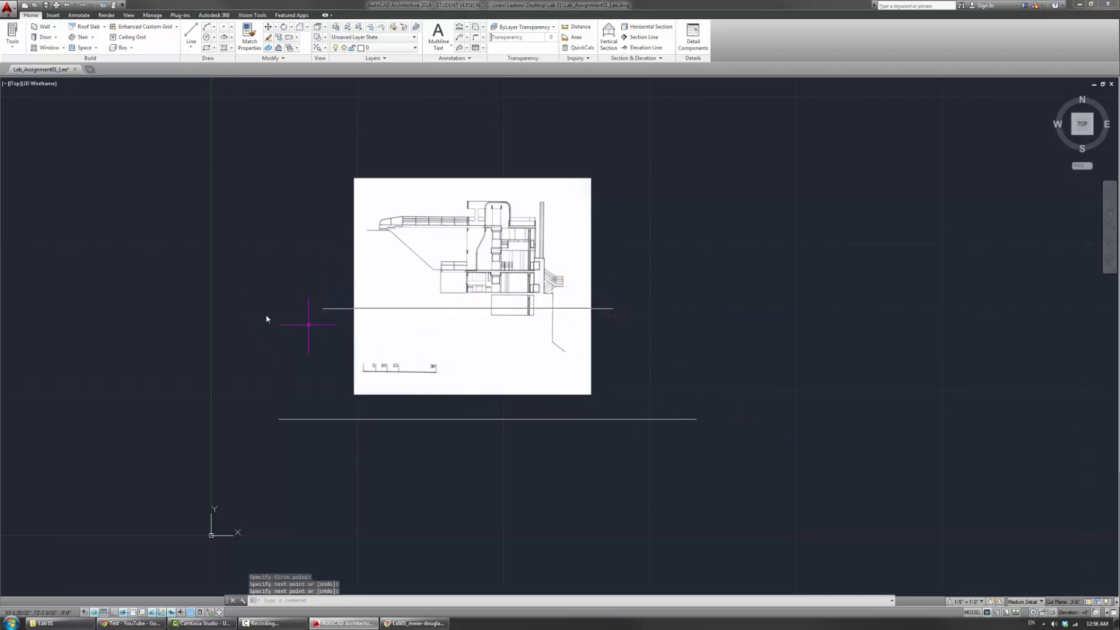
Erase the two horizontal practice lines drawn across and below the section image.
{"action": "scroll", "coordinate": [379, 298], "scroll_direction": "up", "scroll_amount": 8}
{"action": "scroll", "coordinate": [244, 347], "scroll_direction": "down", "scroll_amount": 10}
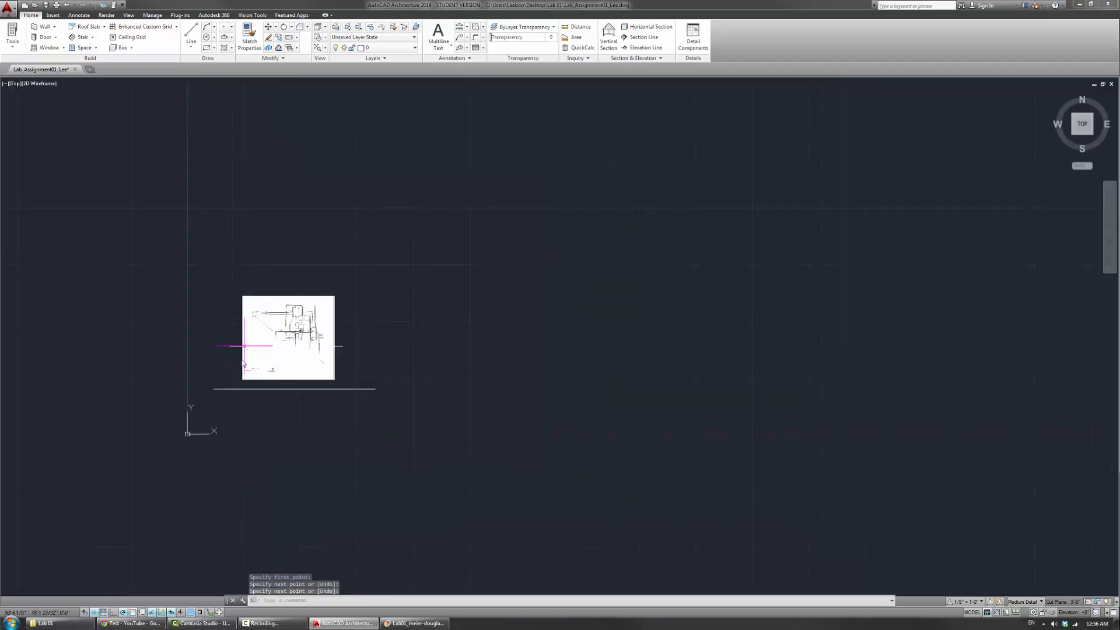
{"action": "scroll", "coordinate": [233, 383], "scroll_direction": "up", "scroll_amount": 8}
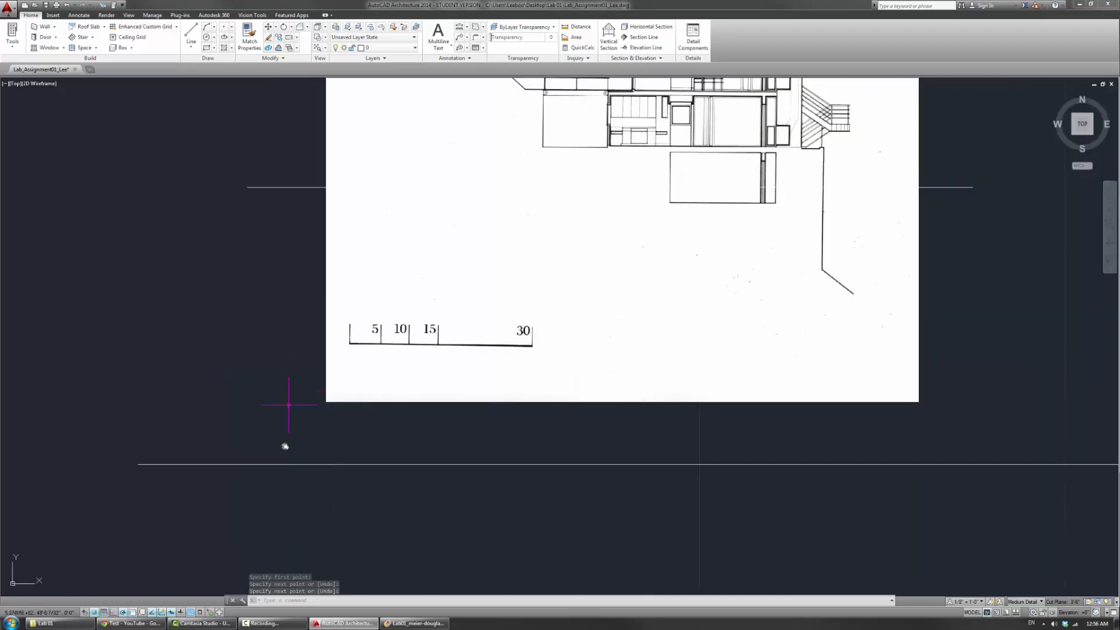
{"action": "scroll", "coordinate": [279, 482], "scroll_direction": "down", "scroll_amount": 3}
{"action": "left_click", "coordinate": [282, 487]}
{"action": "left_click", "coordinate": [248, 337]}
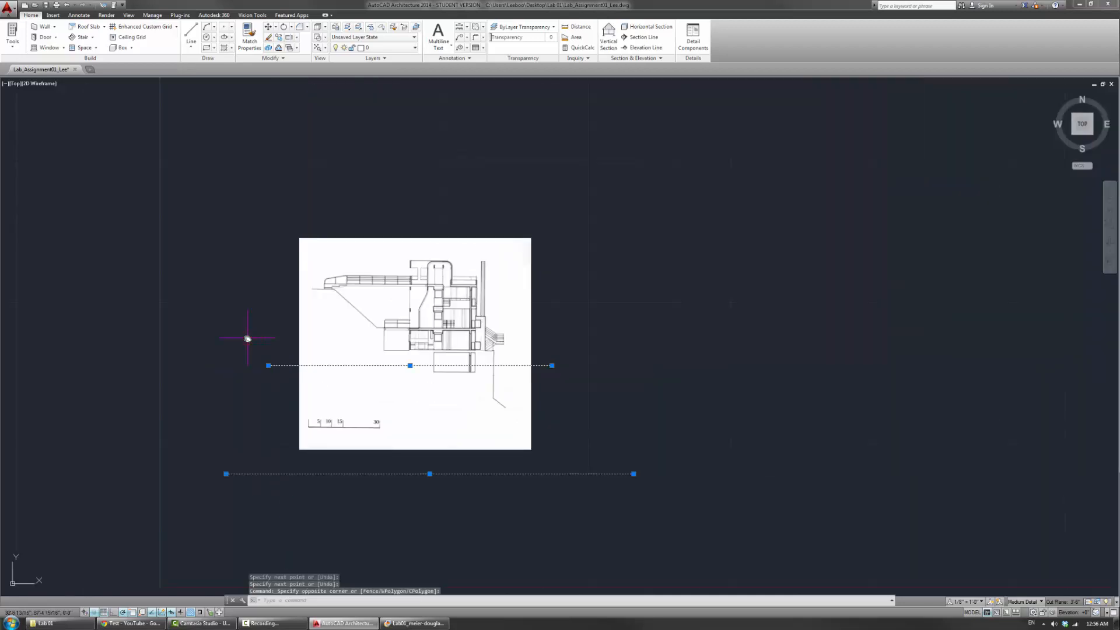
{"action": "key", "text": "Delete"}
{"action": "mouse_move", "coordinate": [316, 368]}
{"action": "middle_mouse_down"}
{"action": "mouse_move", "coordinate": [383, 339]}
{"action": "mouse_move", "coordinate": [380, 350]}
{"action": "middle_mouse_up"}
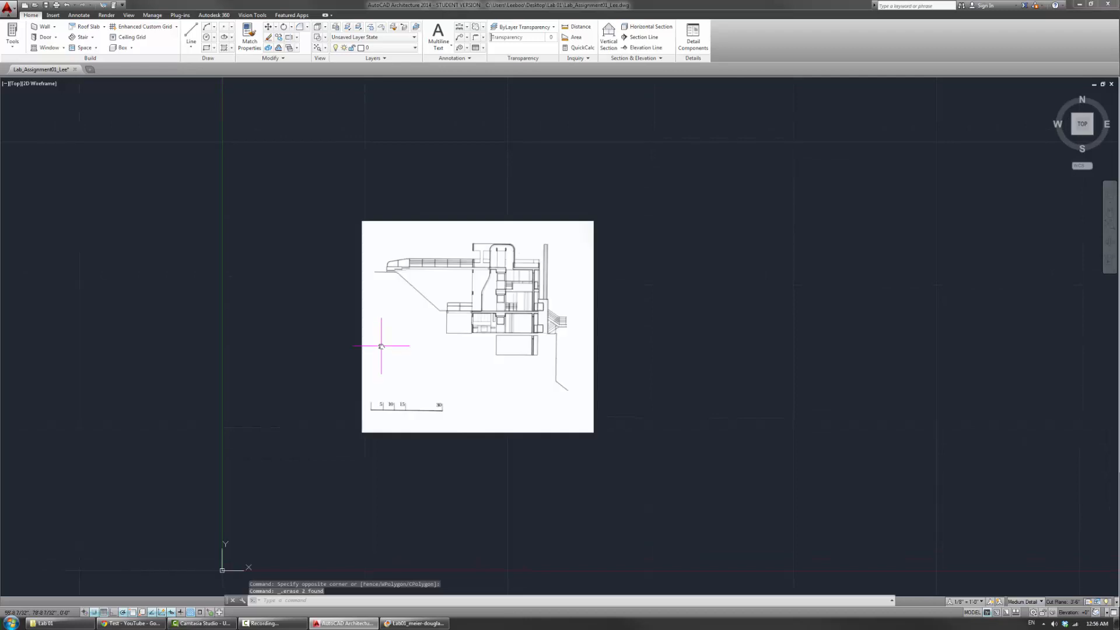
Create a new layer named Reference in the layer properties.
{"action": "left_click", "coordinate": [335, 28]}
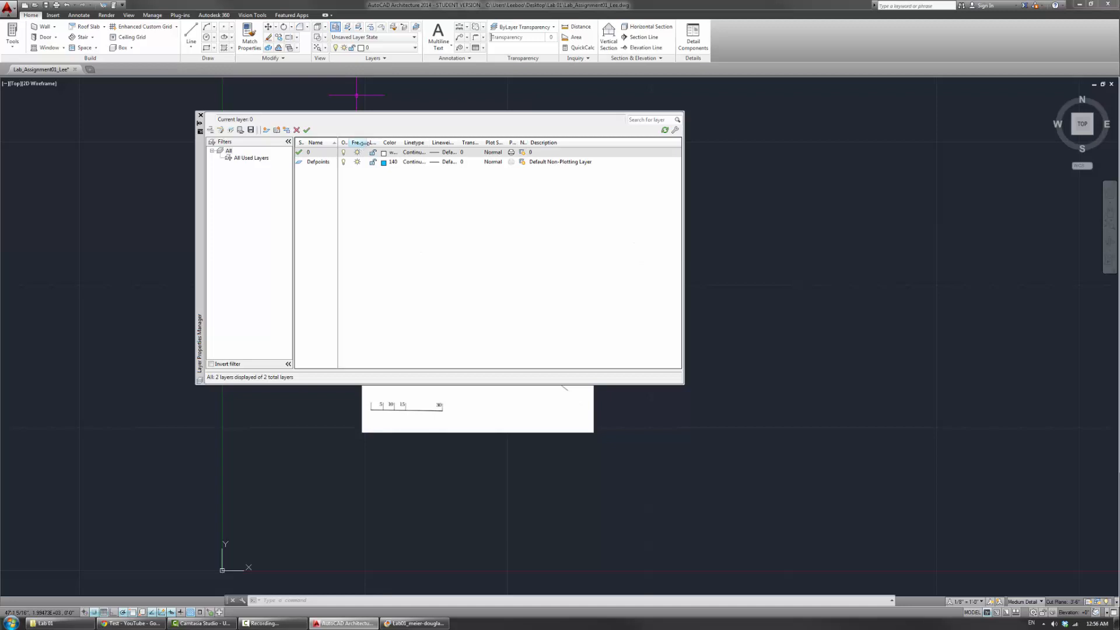
{"action": "left_click_drag", "start_coordinate": [363, 143], "coordinate": [369, 142]}
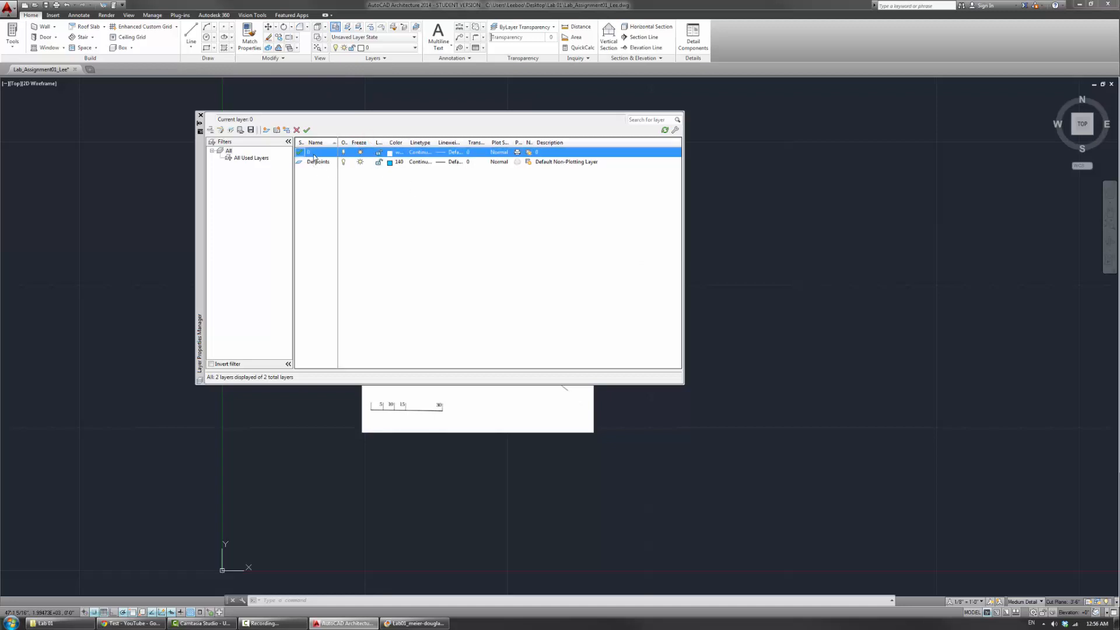
{"action": "left_click", "coordinate": [320, 208]}
{"action": "left_click", "coordinate": [266, 131]}
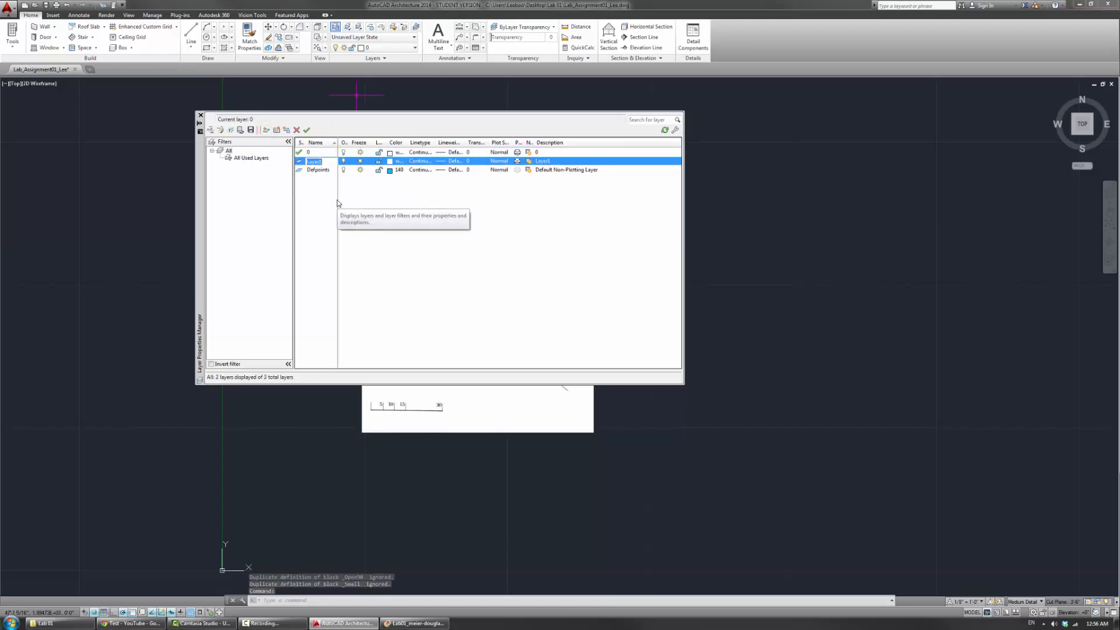
{"action": "type", "text": "Reference"}
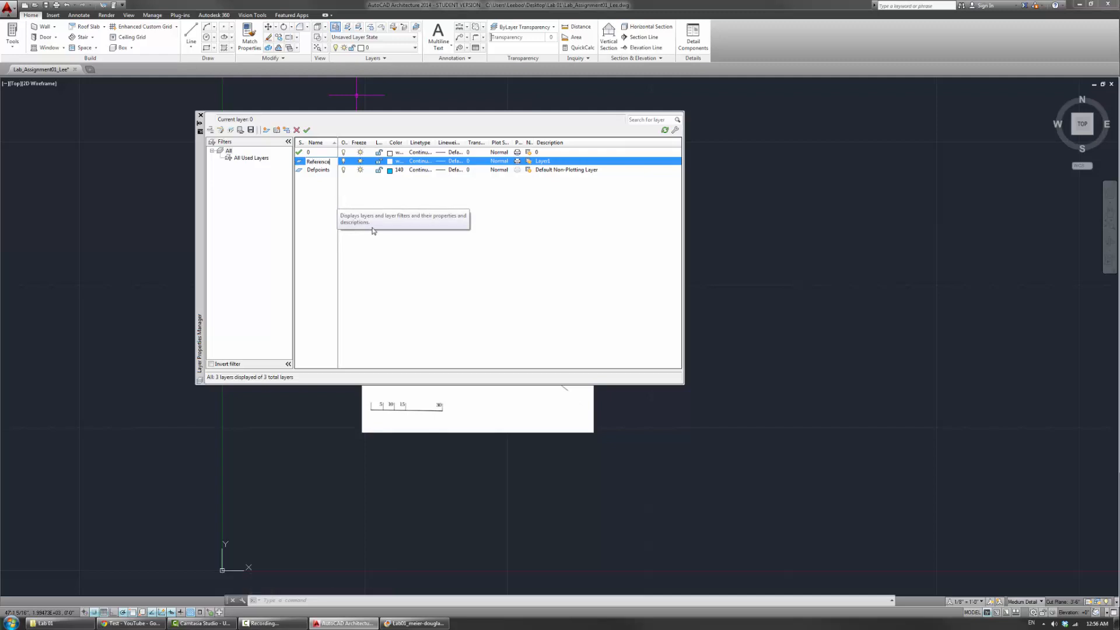
{"action": "key", "text": "Return"}
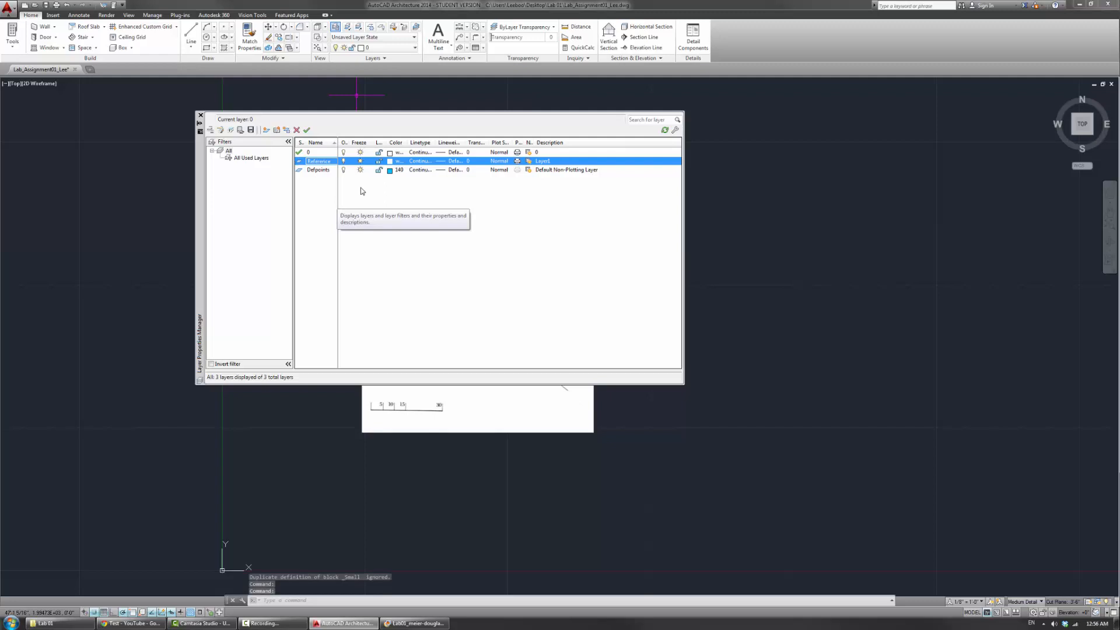
{"action": "left_click", "coordinate": [361, 188]}
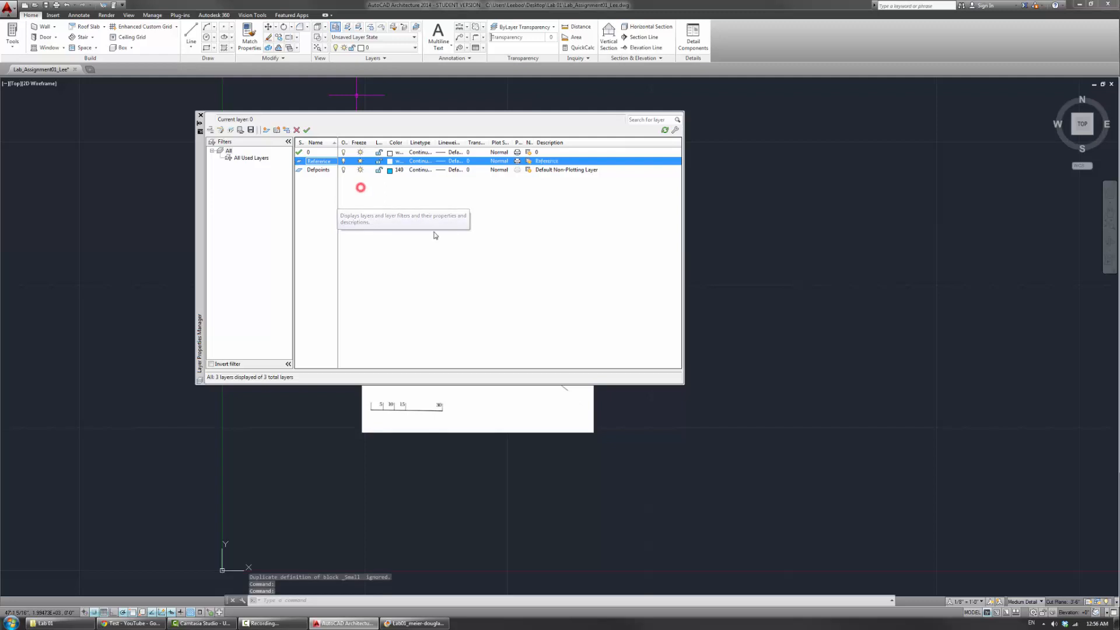
Set the Reference layer's color to magenta and close the layer properties.
{"action": "left_click", "coordinate": [390, 162]}
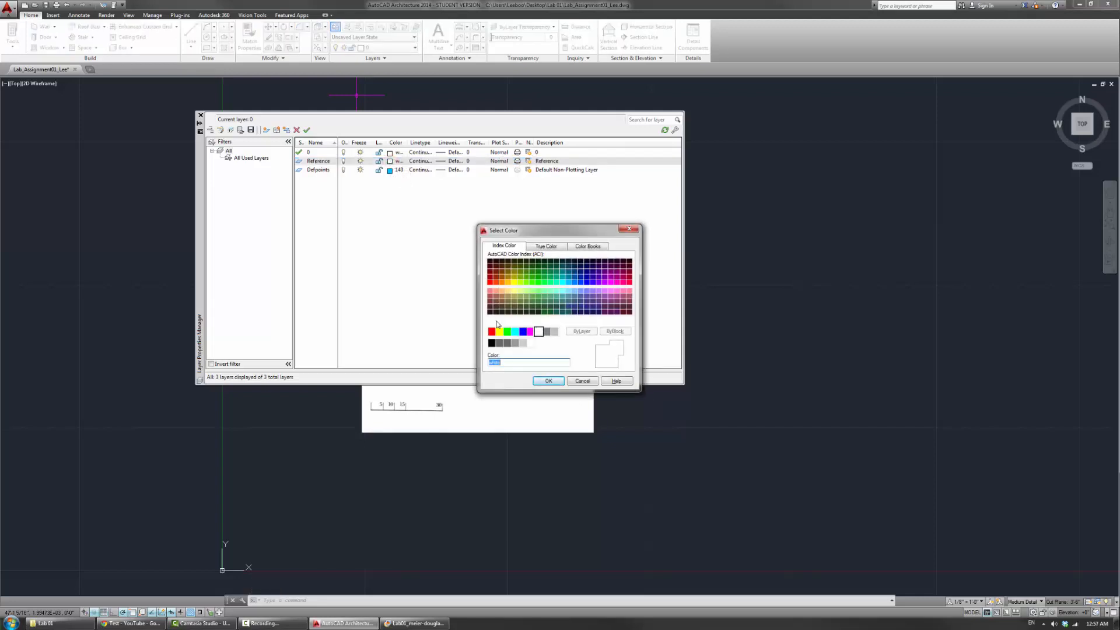
{"action": "left_click", "coordinate": [531, 331]}
{"action": "left_click", "coordinate": [542, 381]}
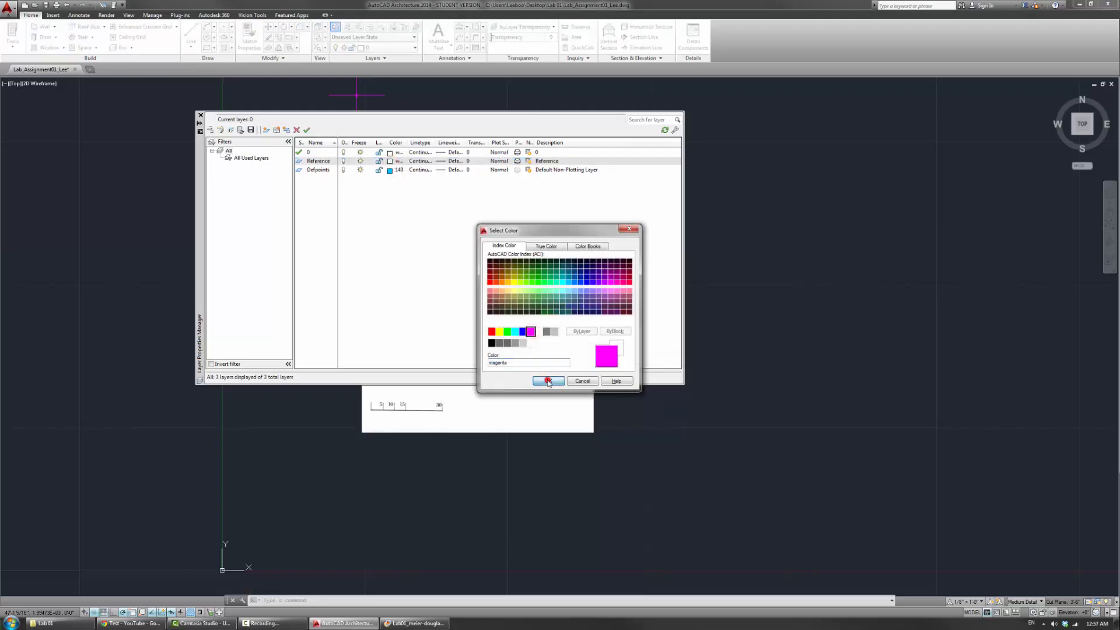
{"action": "left_click", "coordinate": [201, 115]}
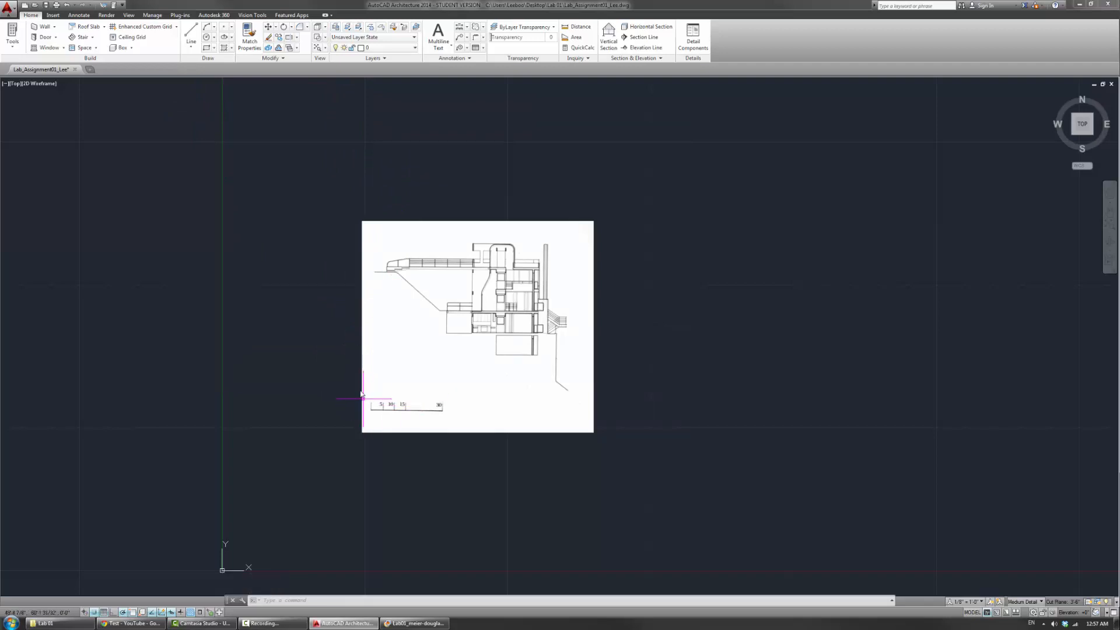
Measure the distance along the section image's scale bar from its zero end to the 30 mark.
{"action": "middle_click_drag", "start_coordinate": [368, 403], "coordinate": [350, 317]}
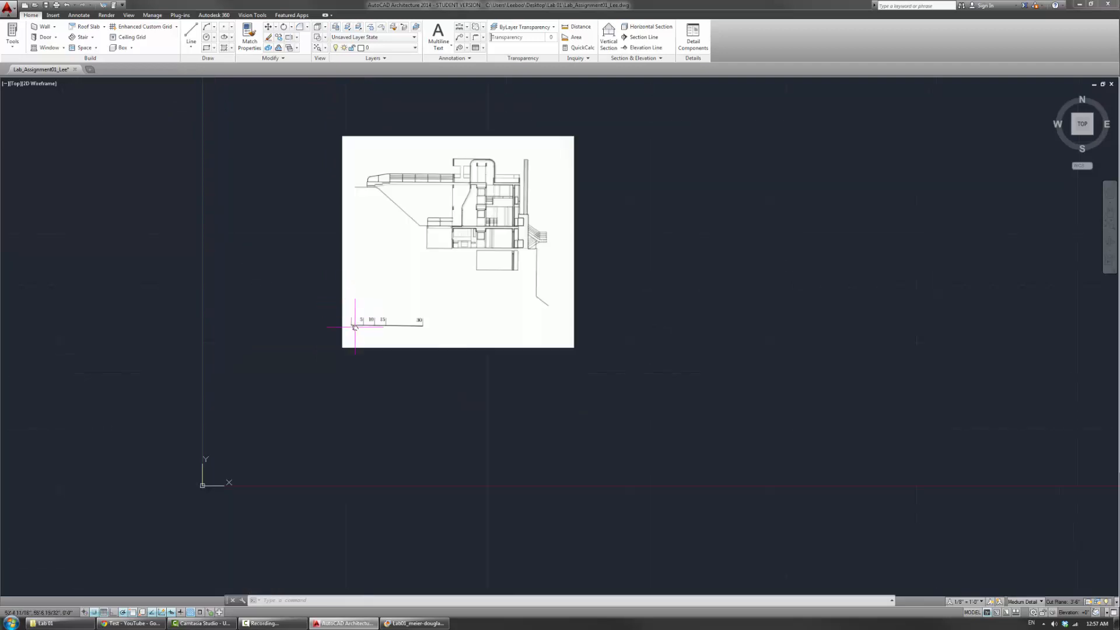
{"action": "scroll", "coordinate": [354, 326], "scroll_direction": "up", "scroll_amount": 4}
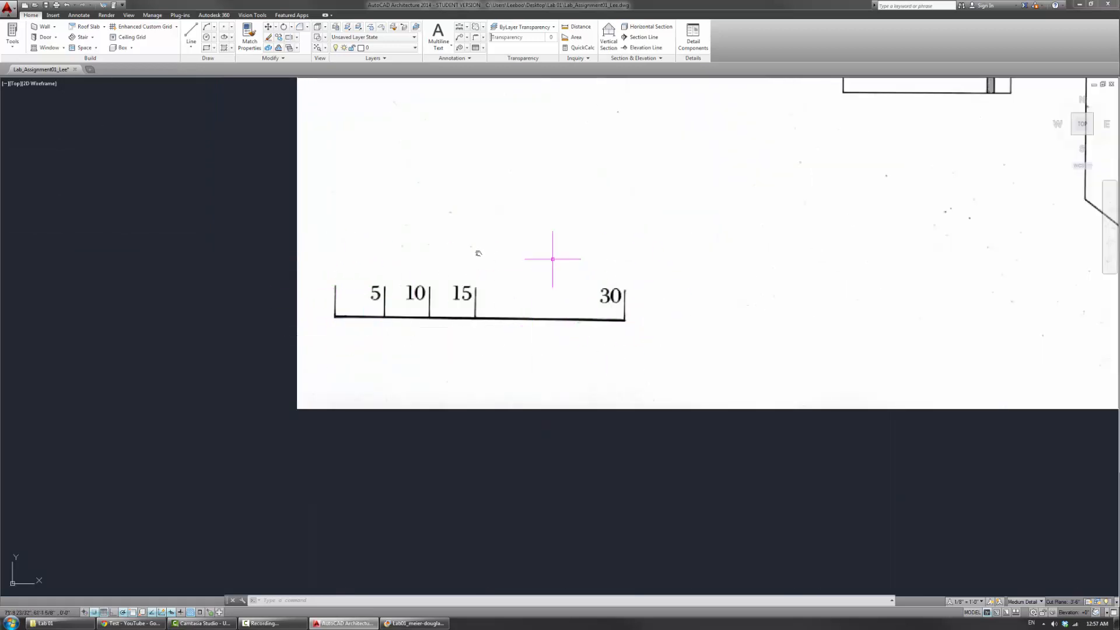
{"action": "scroll", "coordinate": [331, 309], "scroll_direction": "down", "scroll_amount": 1}
{"action": "middle_click_drag", "start_coordinate": [333, 311], "coordinate": [322, 423]}
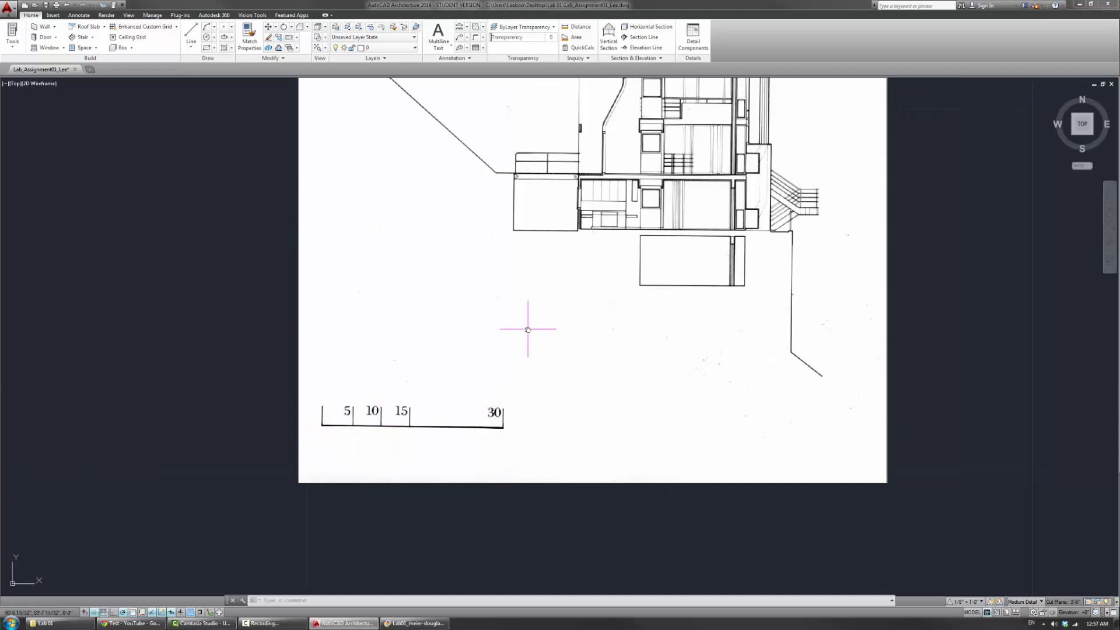
{"action": "type", "text": "di"}
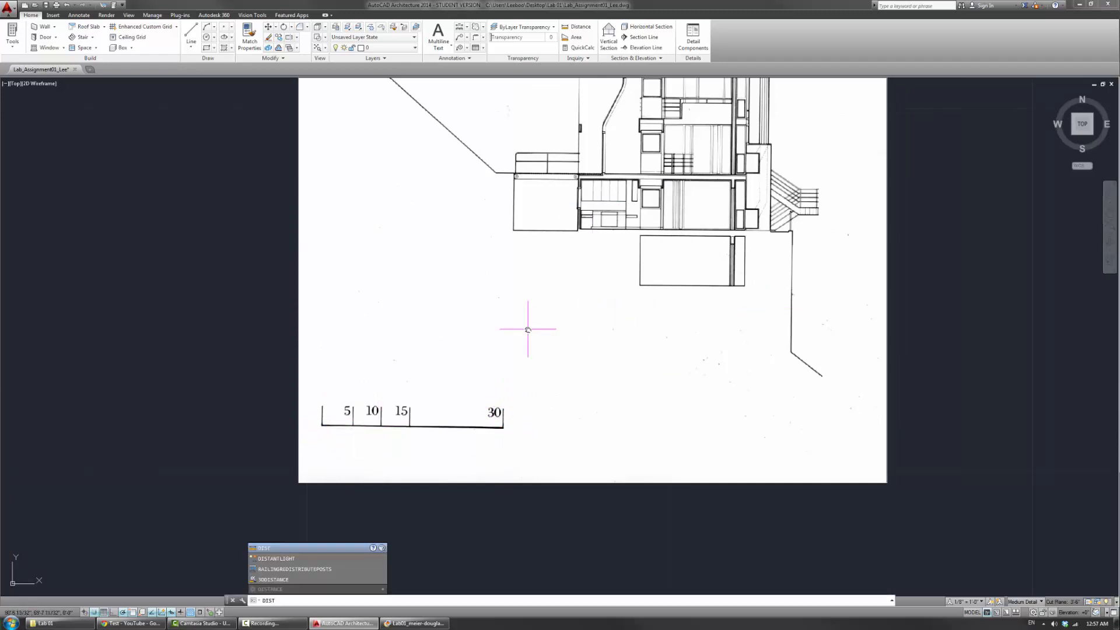
{"action": "key", "text": "Return"}
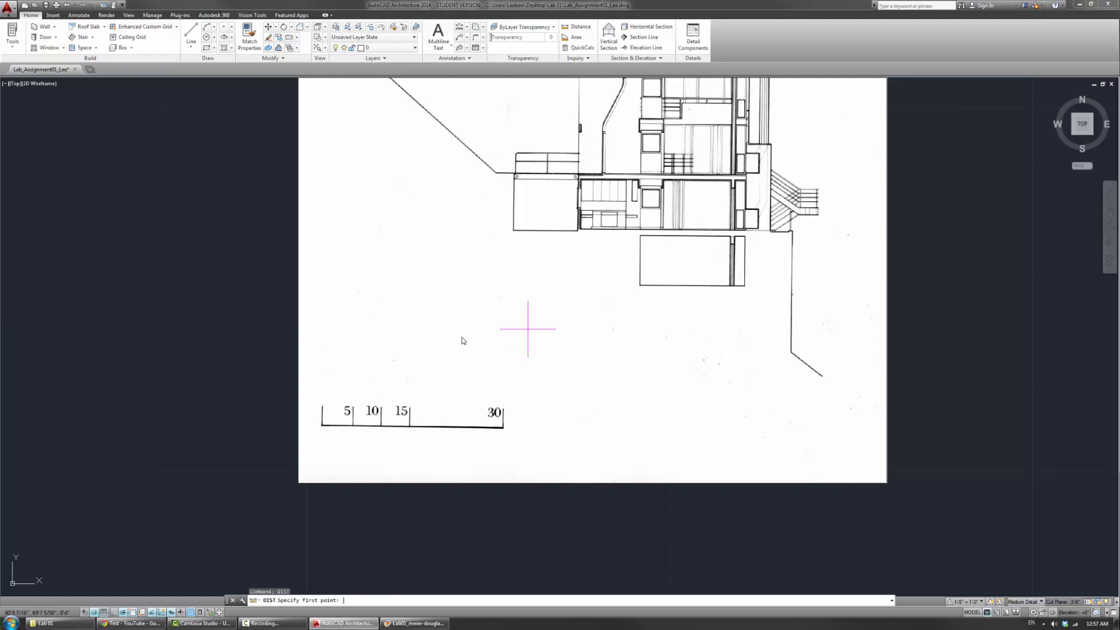
{"action": "left_click", "coordinate": [323, 426]}
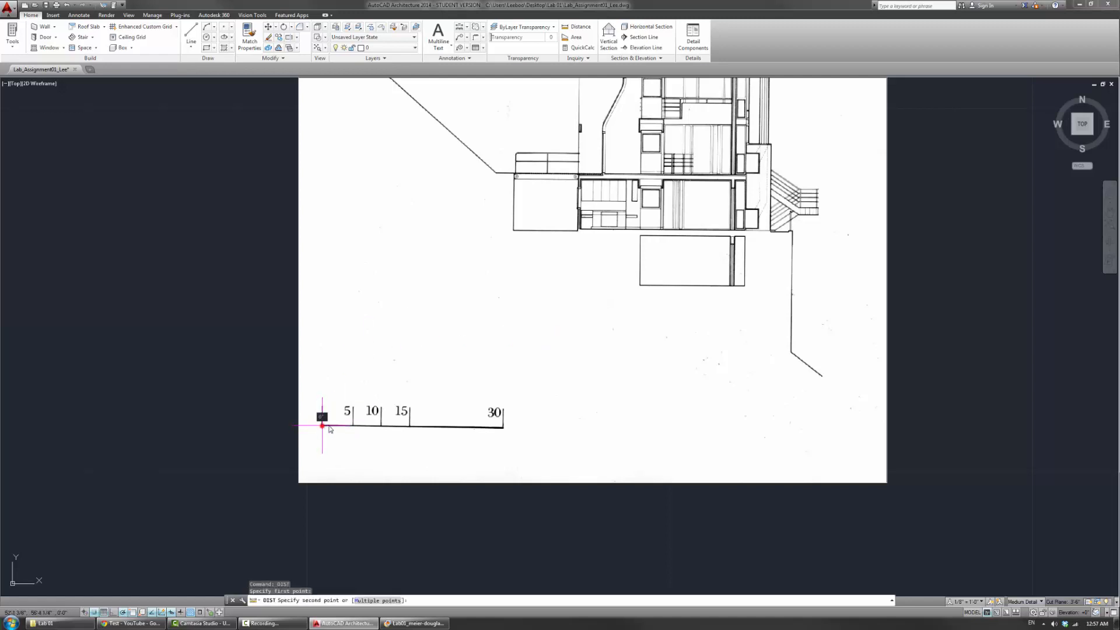
{"action": "left_click", "coordinate": [503, 427]}
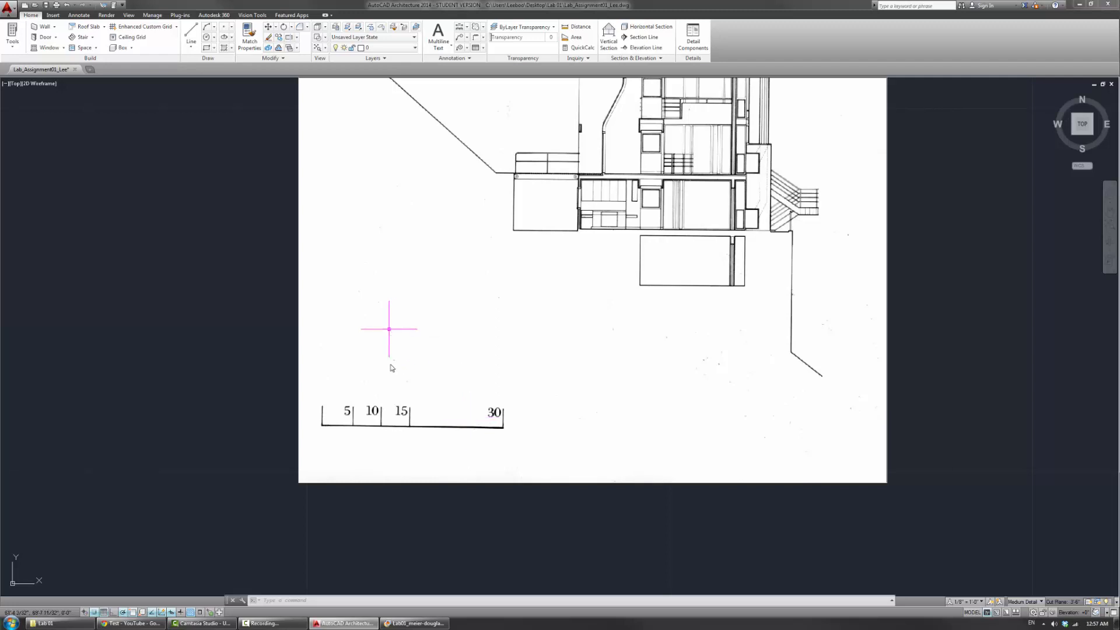
Draw a horizontal 30' line starting at the zero end of the section image's scale bar, extending toward the 30 mark.
{"action": "type", "text": "l"}
{"action": "key", "text": "Return"}
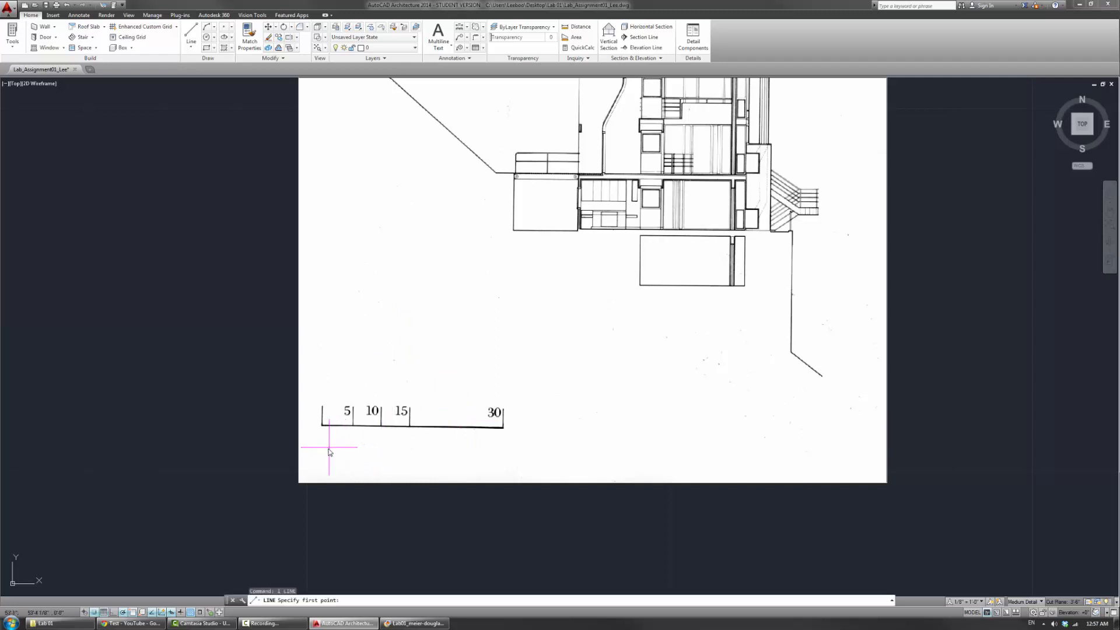
{"action": "scroll", "coordinate": [318, 444], "scroll_direction": "up", "scroll_amount": 12}
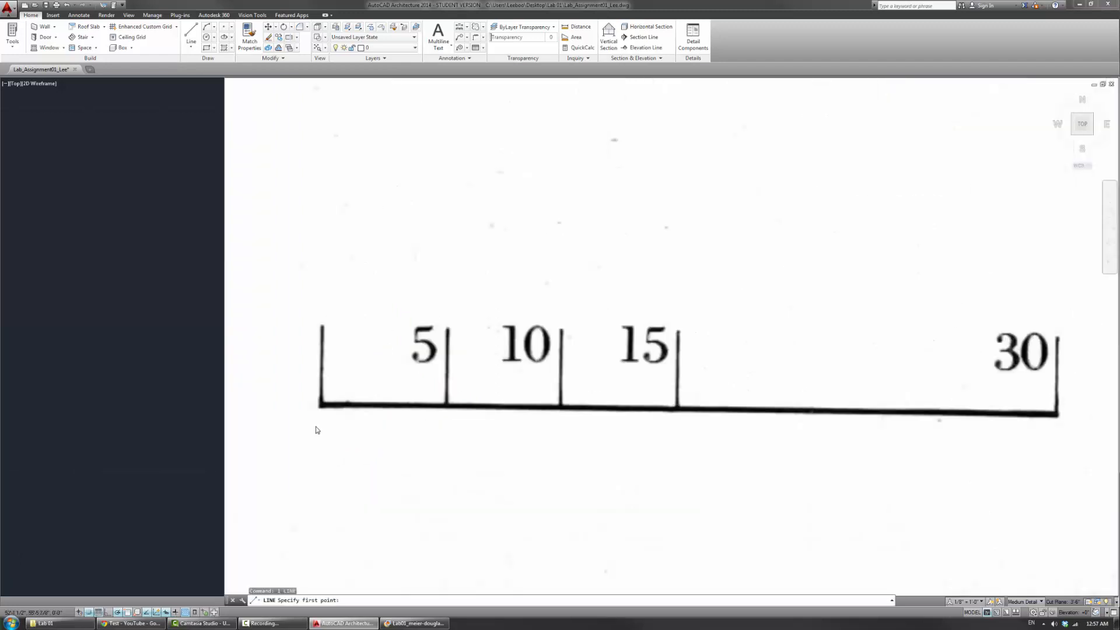
{"action": "scroll", "coordinate": [320, 413], "scroll_direction": "down", "scroll_amount": 6}
{"action": "scroll", "coordinate": [312, 395], "scroll_direction": "up", "scroll_amount": 6}
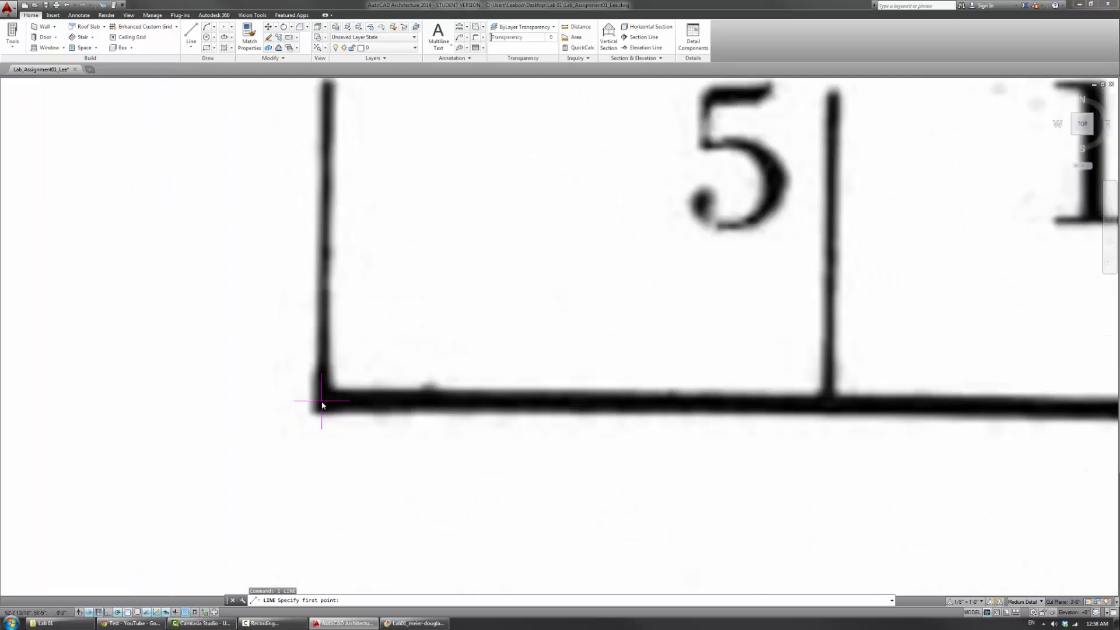
{"action": "left_click", "coordinate": [322, 404]}
{"action": "scroll", "coordinate": [250, 401], "scroll_direction": "down", "scroll_amount": 10}
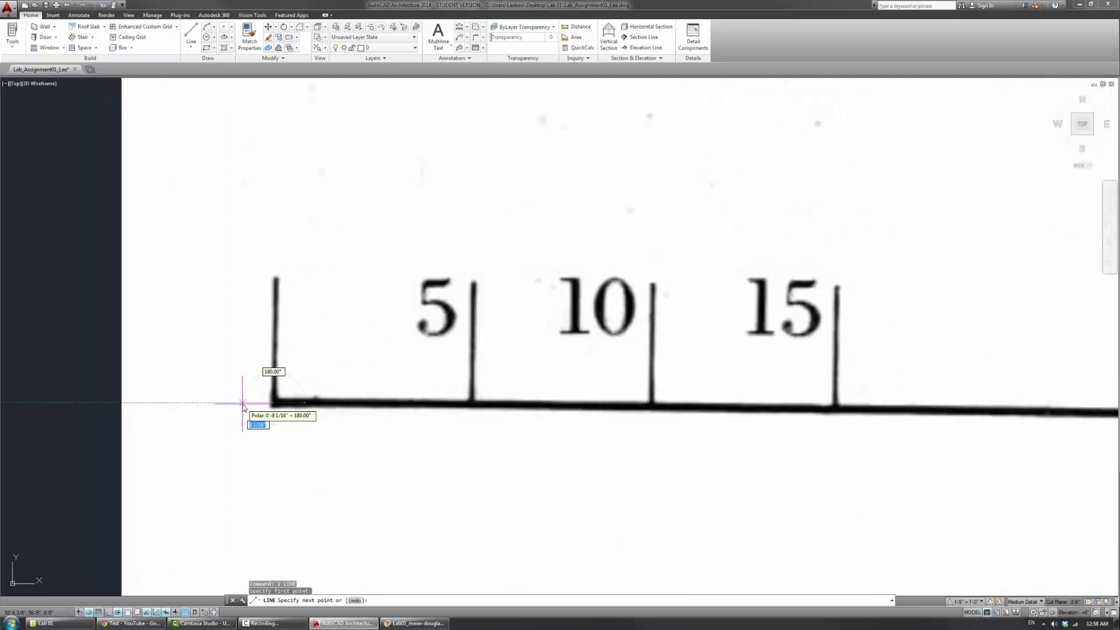
{"action": "scroll", "coordinate": [247, 406], "scroll_direction": "down", "scroll_amount": 2}
{"action": "scroll", "coordinate": [332, 403], "scroll_direction": "up", "scroll_amount": 8}
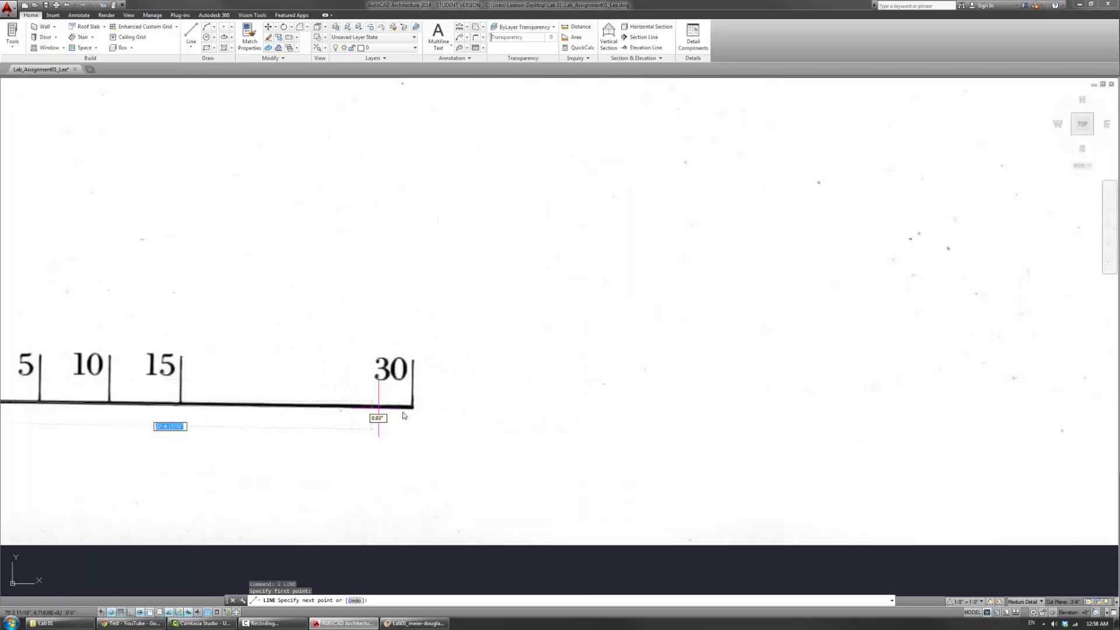
{"action": "scroll", "coordinate": [508, 400], "scroll_direction": "down", "scroll_amount": 4}
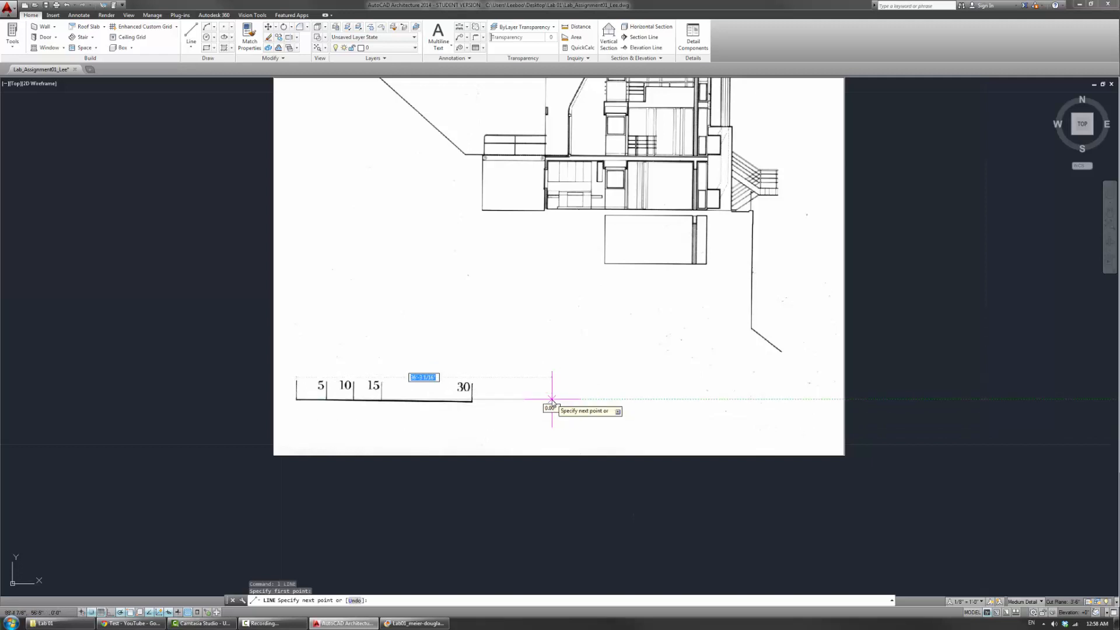
{"action": "type", "text": "30'"}
{"action": "key", "text": "Return"}
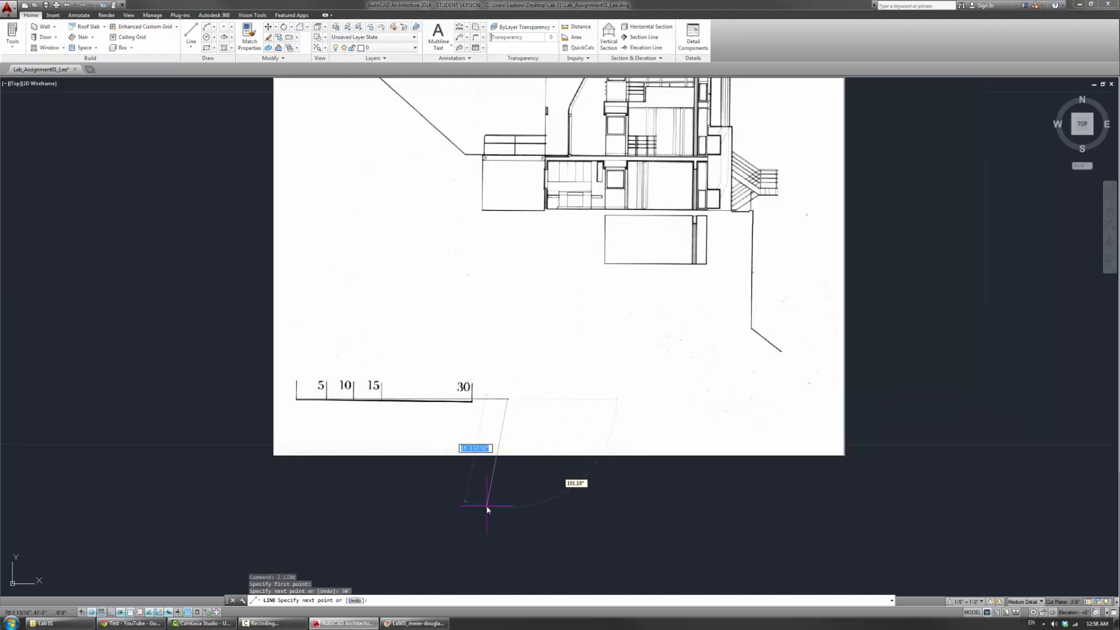
{"action": "key", "text": "Return"}
{"action": "scroll", "coordinate": [528, 341], "scroll_direction": "up", "scroll_amount": 2}
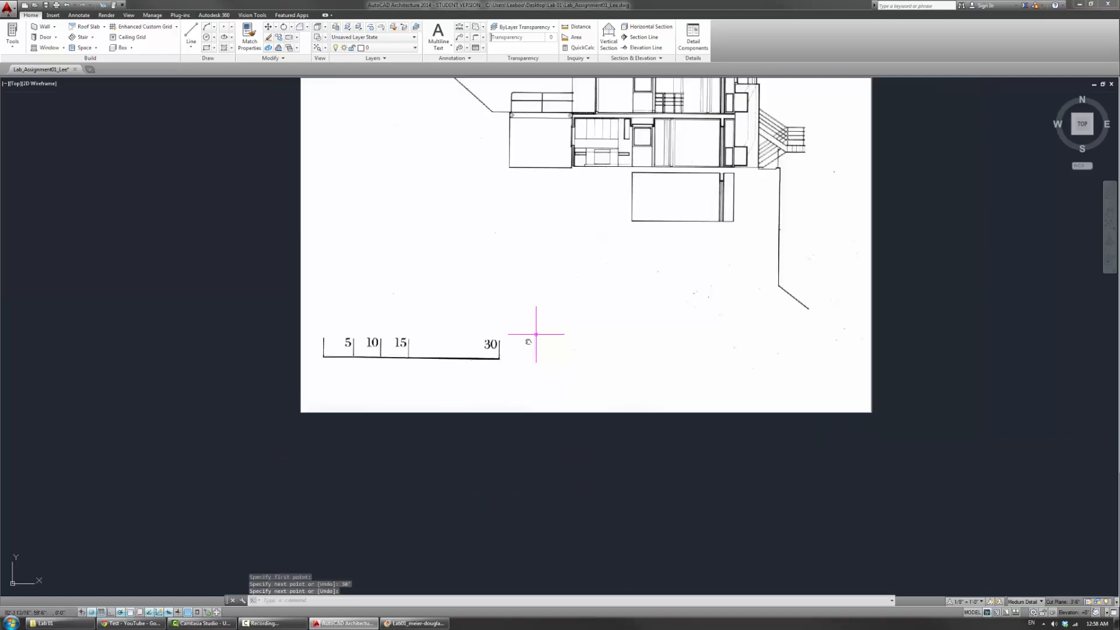
{"action": "left_click", "coordinate": [508, 357]}
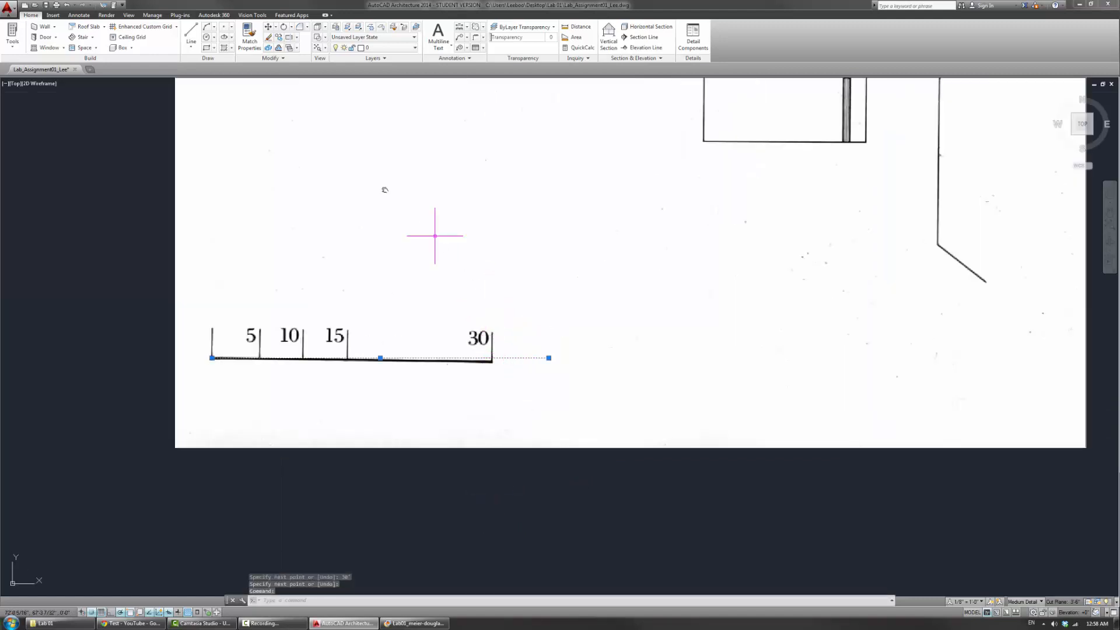
{"action": "scroll", "coordinate": [443, 312], "scroll_direction": "down", "scroll_amount": 4}
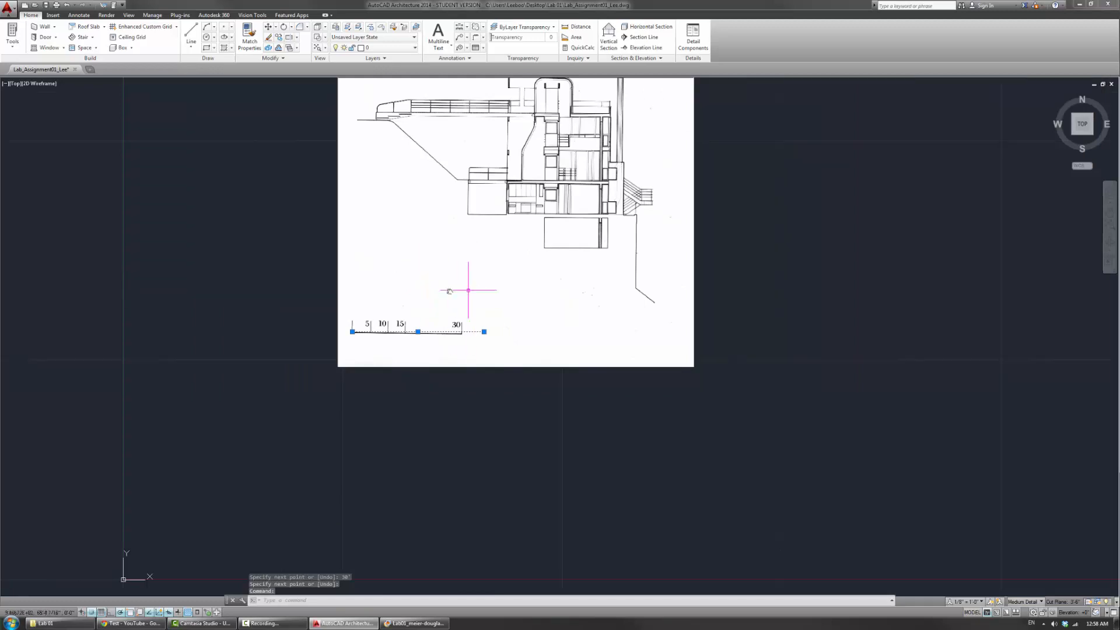
{"action": "middle_click_drag", "start_coordinate": [406, 141], "coordinate": [403, 164]}
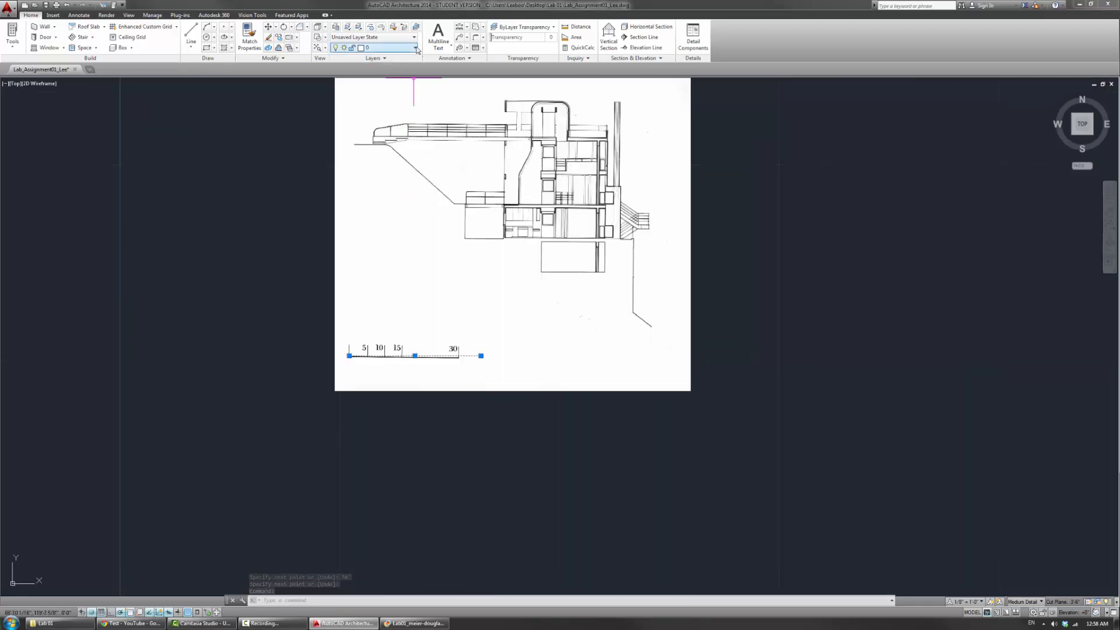
{"action": "key", "text": "Escape"}
{"action": "key", "text": "Escape"}
{"action": "left_click", "coordinate": [471, 356]}
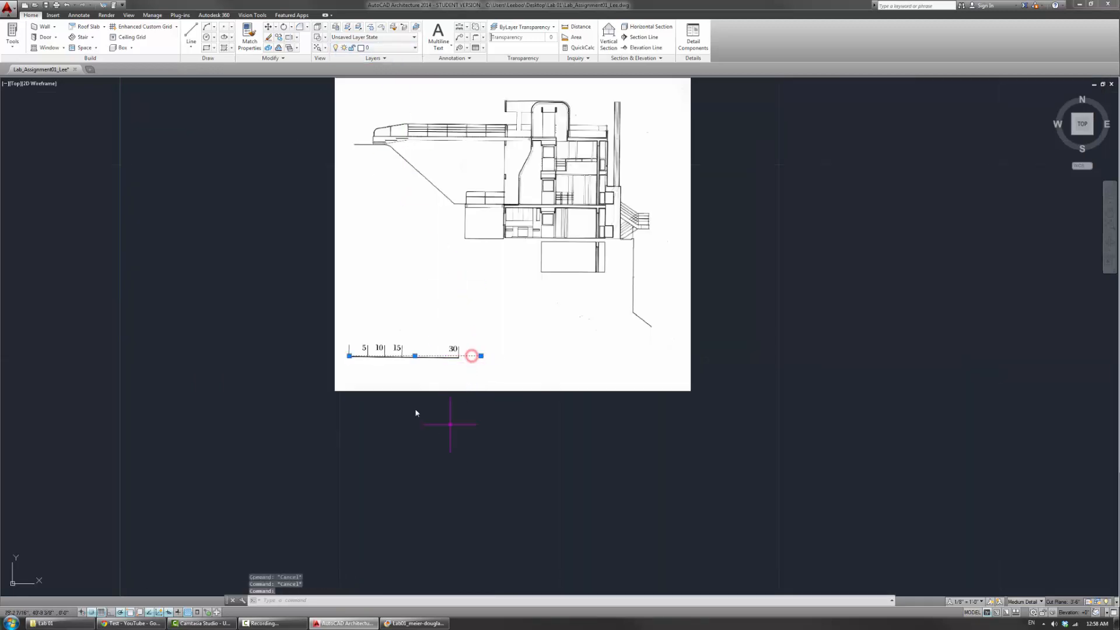
{"action": "key", "text": "Escape"}
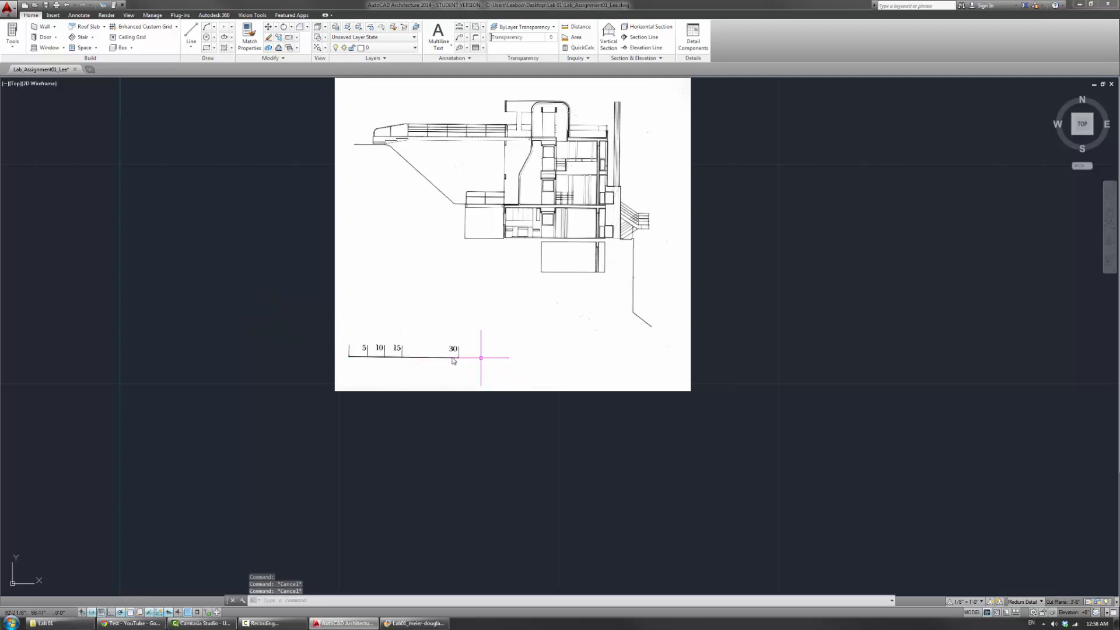
Select the 30' line on the scale bar and assign it to the Reference layer.
{"action": "left_click", "coordinate": [290, 335]}
{"action": "left_click", "coordinate": [564, 462]}
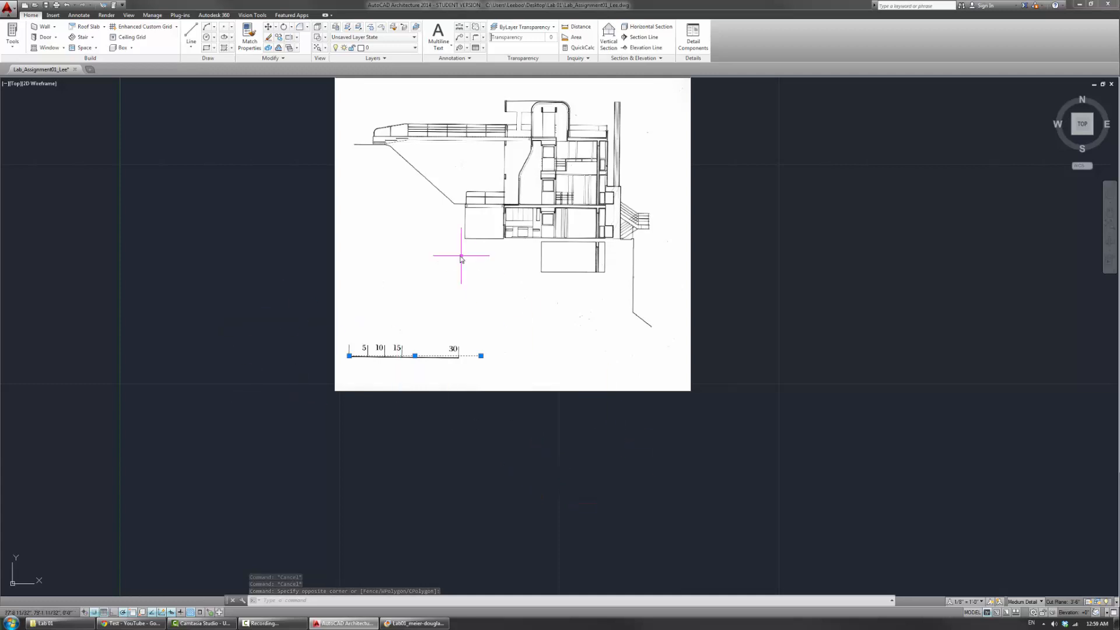
{"action": "left_click", "coordinate": [414, 48]}
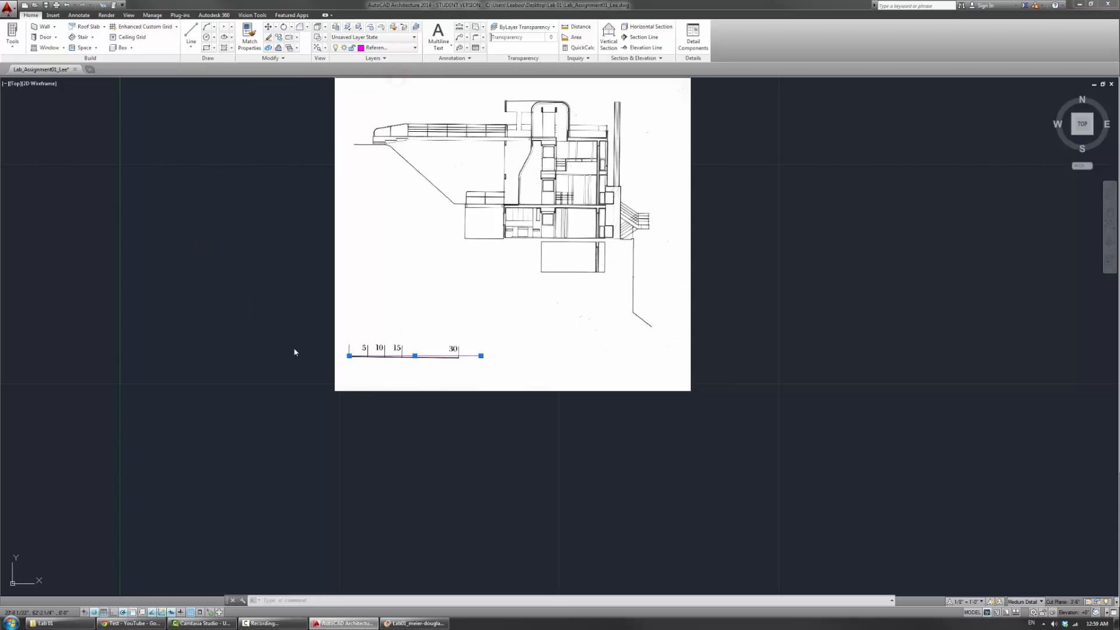
Clear the line selection and make Reference the current layer.
{"action": "key", "text": "Escape"}
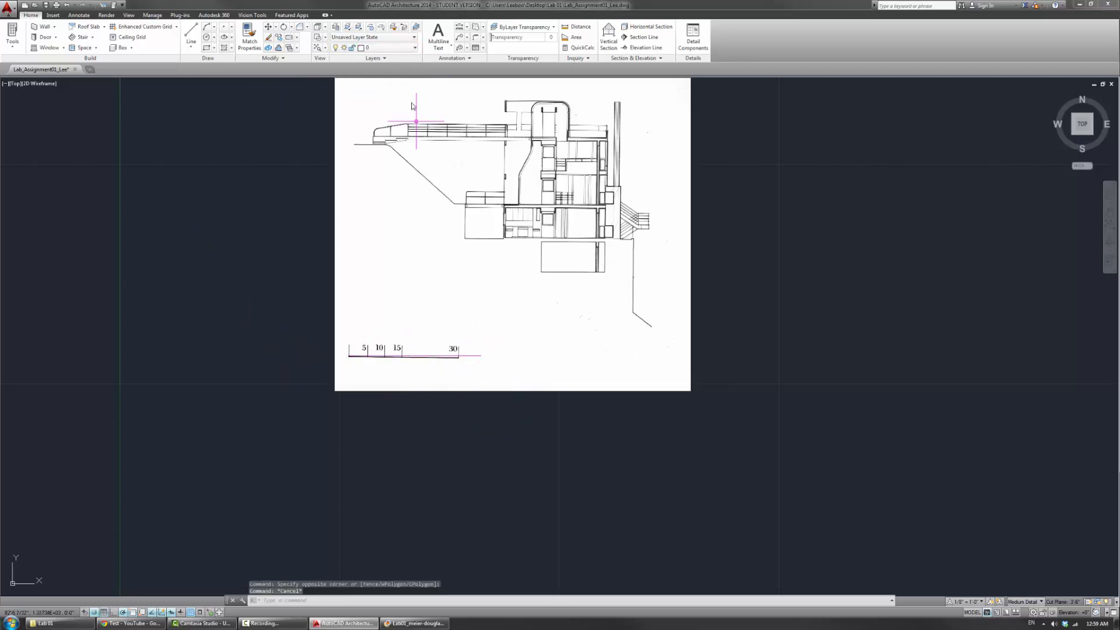
{"action": "left_click", "coordinate": [415, 48]}
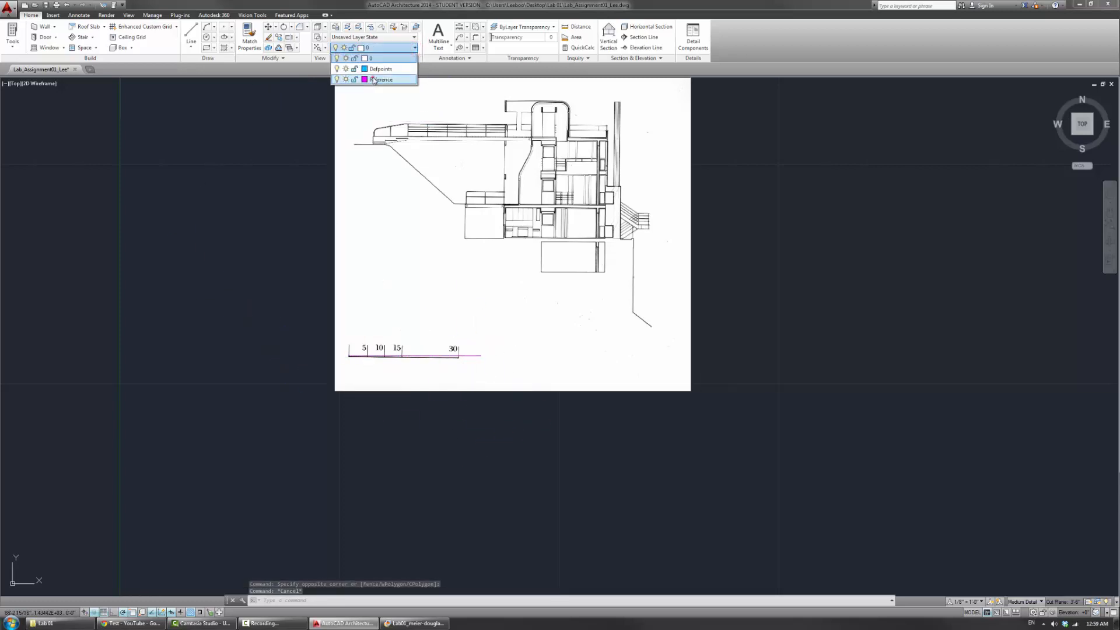
{"action": "left_click", "coordinate": [374, 80]}
{"action": "left_click", "coordinate": [417, 49]}
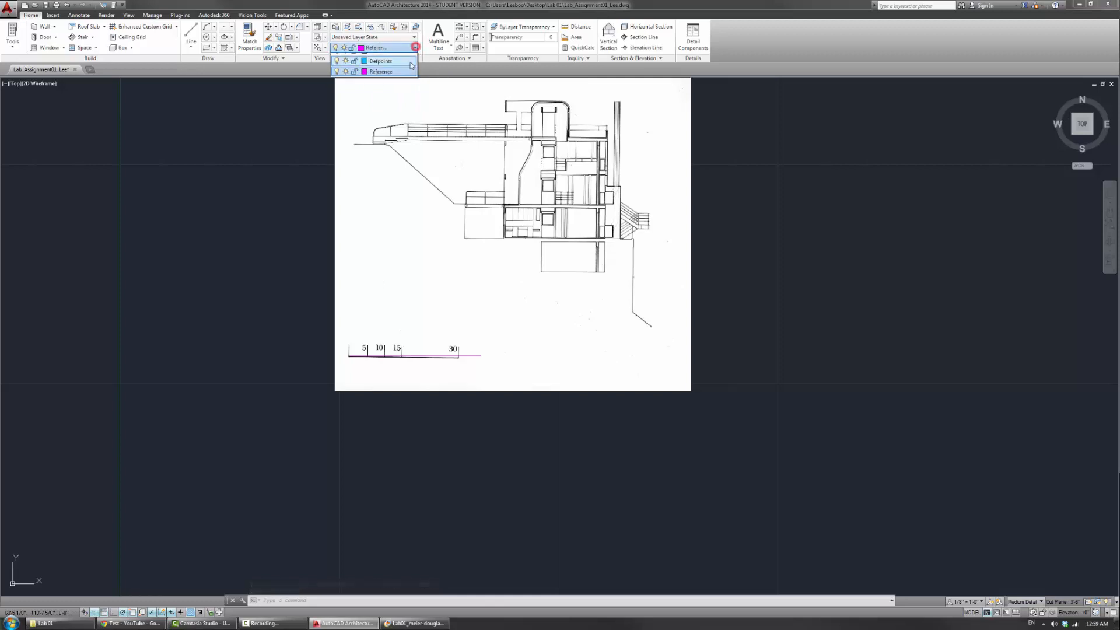
{"action": "left_click", "coordinate": [410, 60]}
{"action": "left_click", "coordinate": [415, 47]}
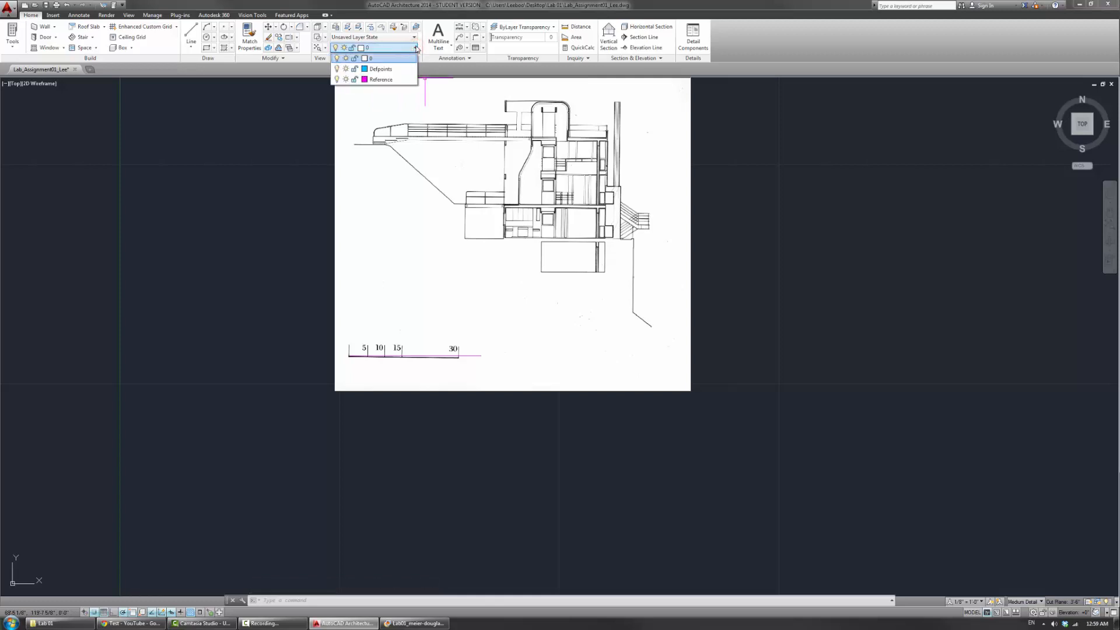
{"action": "left_click", "coordinate": [395, 80]}
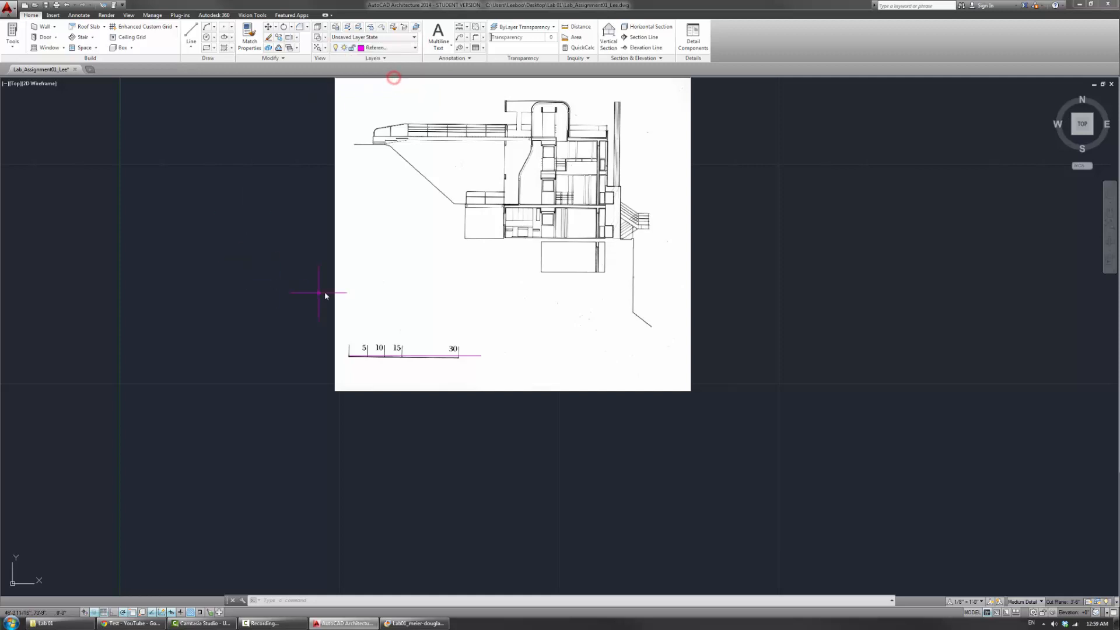
Measure the length of the magenta reference line on the scale bar from end to end.
{"action": "scroll", "coordinate": [333, 352], "scroll_direction": "up", "scroll_amount": 3}
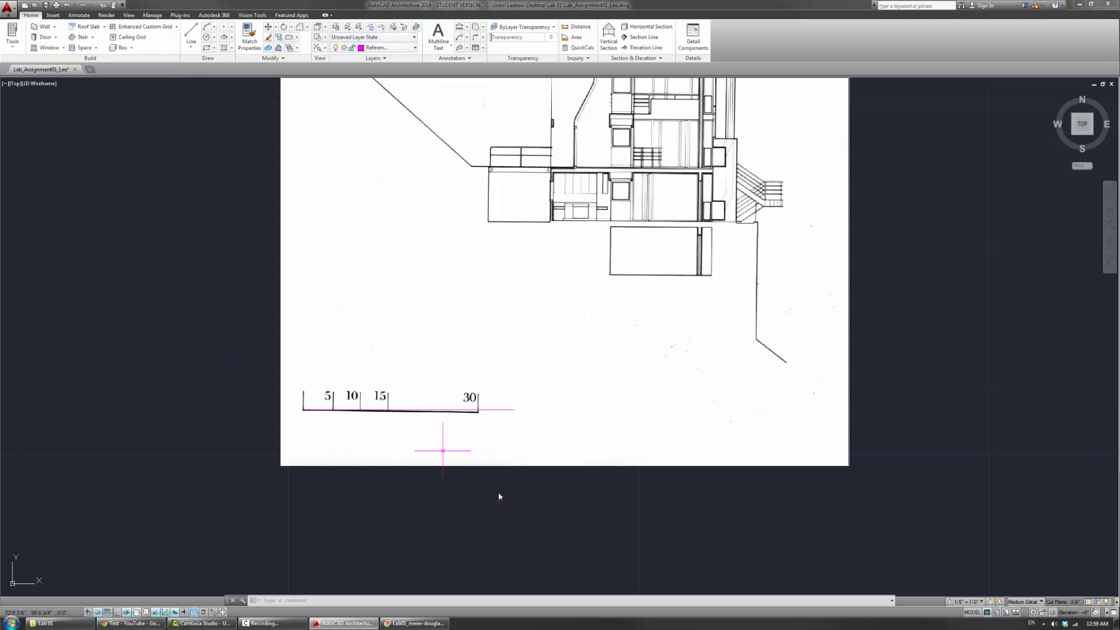
{"action": "middle_click_drag", "start_coordinate": [411, 403], "coordinate": [436, 388]}
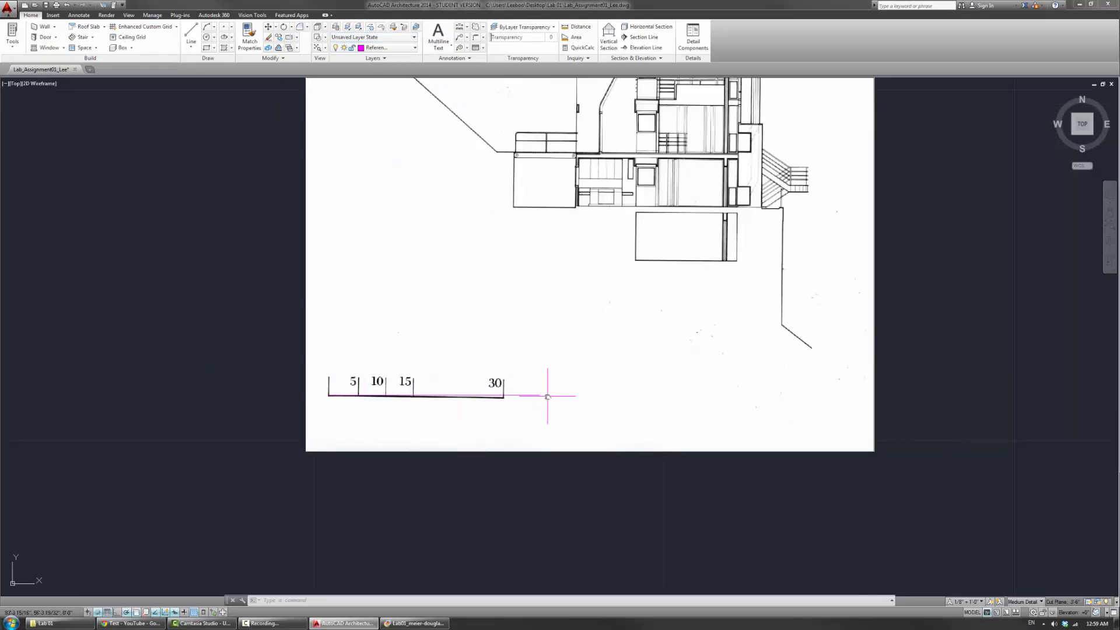
{"action": "type", "text": "dist"}
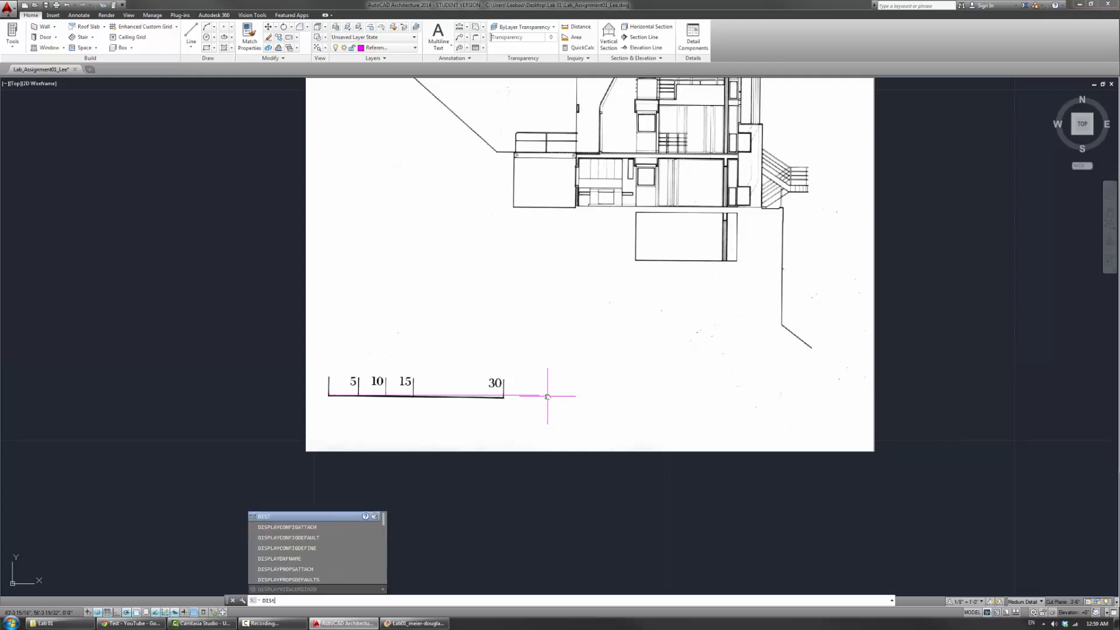
{"action": "key", "text": "Return"}
{"action": "left_click", "coordinate": [329, 394]}
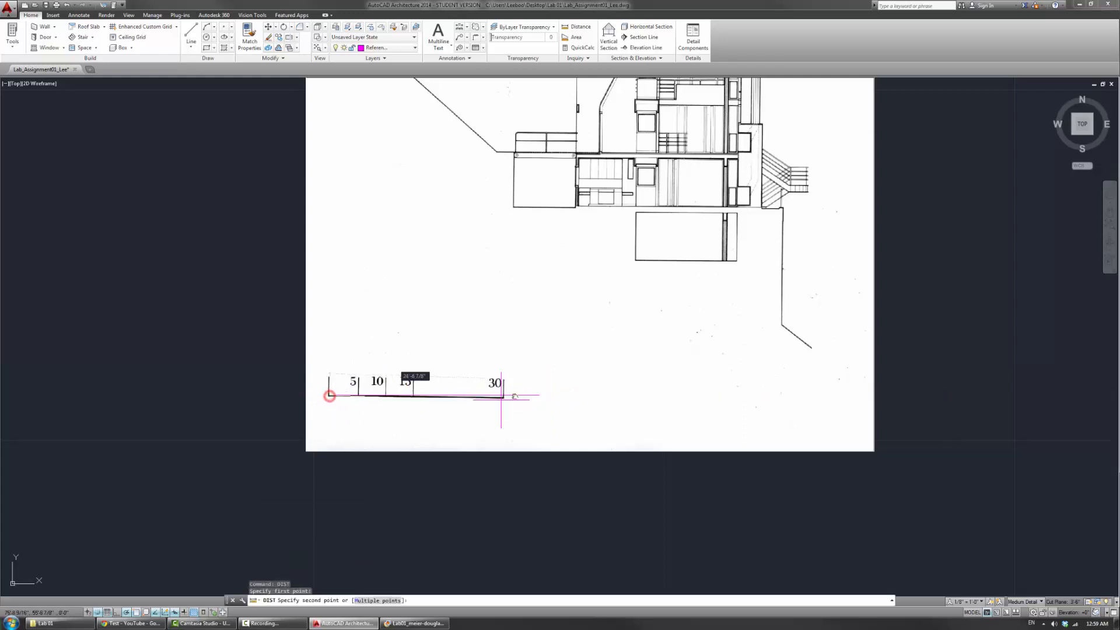
{"action": "left_click", "coordinate": [538, 395]}
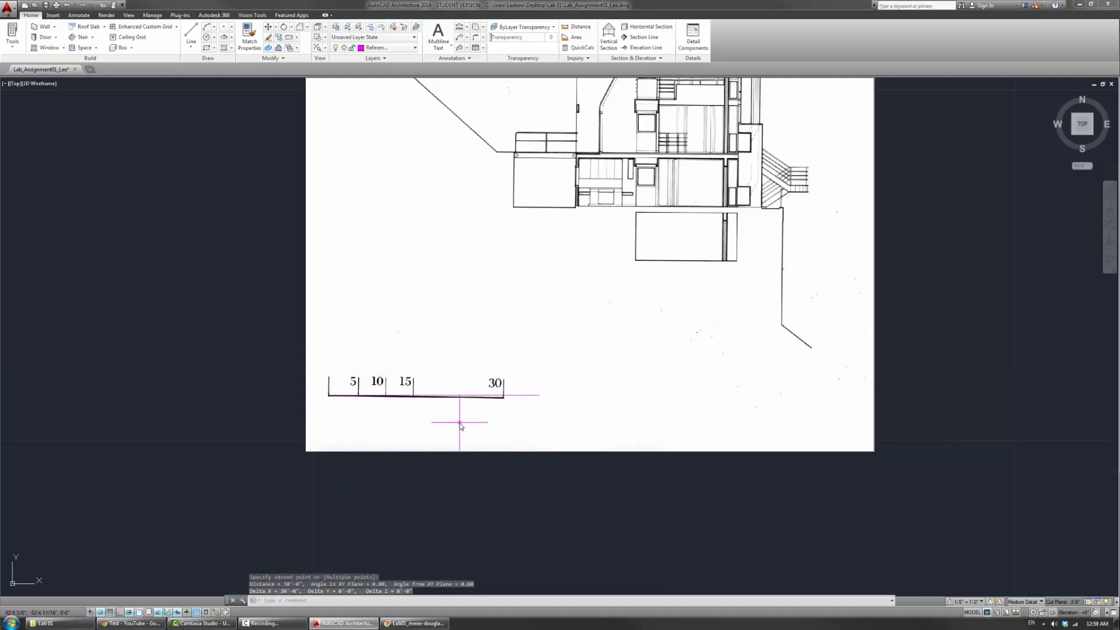
{"action": "left_click", "coordinate": [471, 395]}
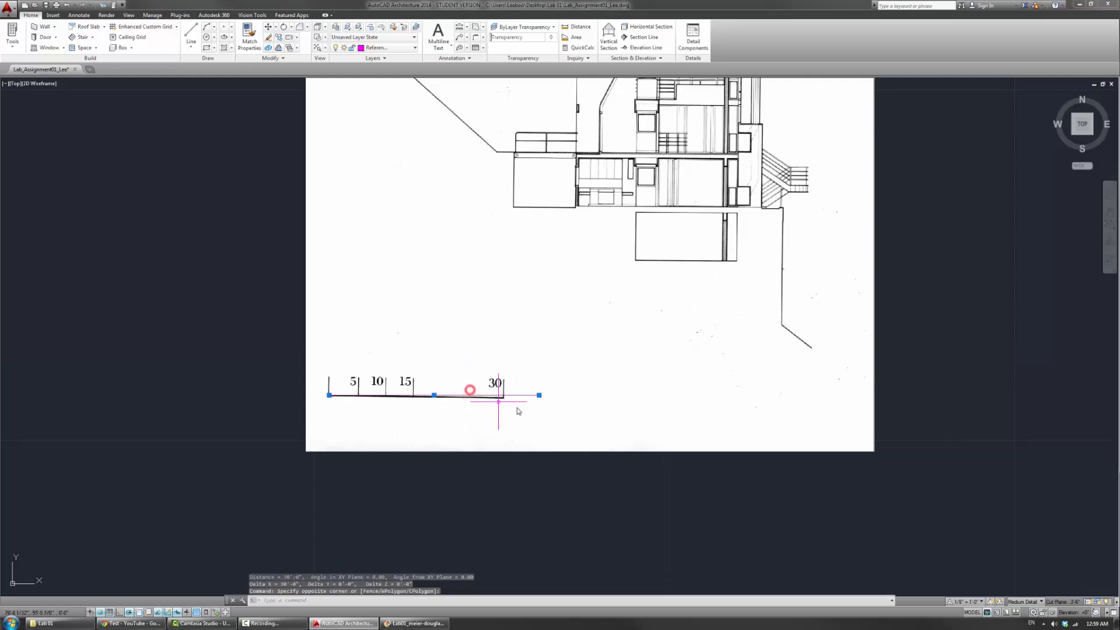
{"action": "left_click", "coordinate": [550, 404]}
{"action": "key", "text": "Escape"}
Draw a short vertical line downward from the end of the reference line that extends beyond the 30 mark.
{"action": "middle_click_drag", "start_coordinate": [430, 402], "coordinate": [455, 370]}
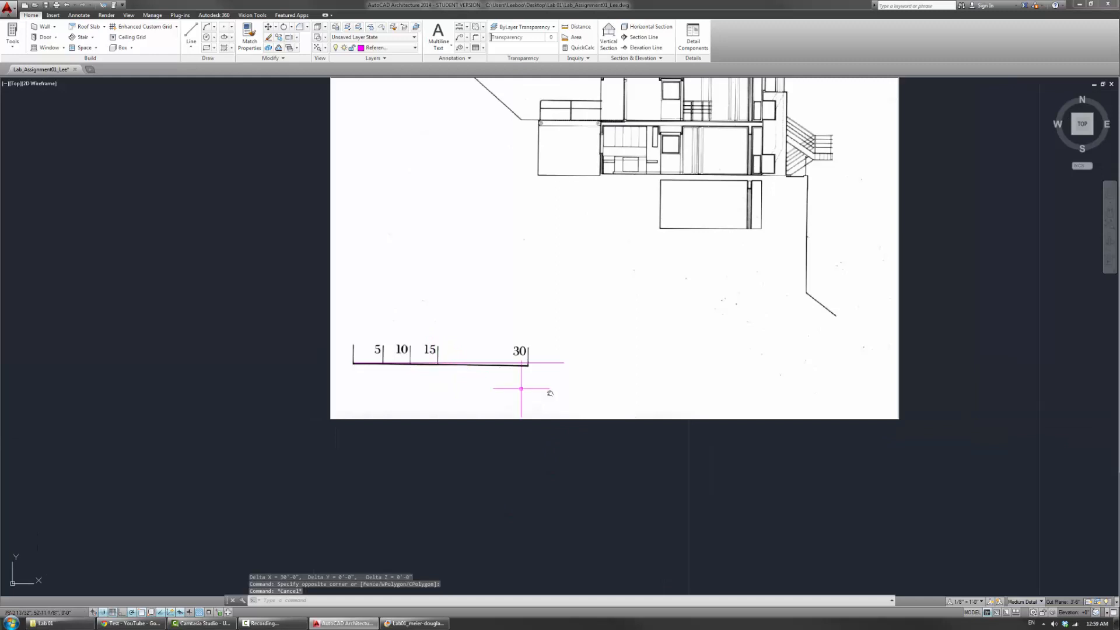
{"action": "type", "text": "l"}
{"action": "key", "text": "Return"}
{"action": "left_click", "coordinate": [563, 363]}
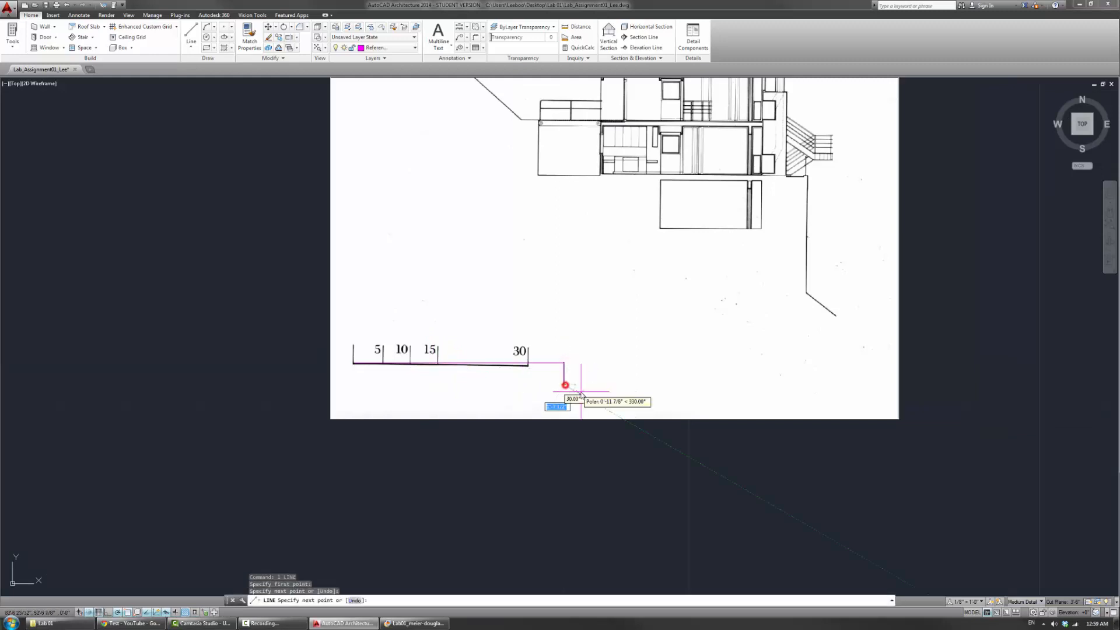
{"action": "left_click", "coordinate": [563, 385]}
{"action": "key", "text": "Return"}
Draw a short vertical line downward from the reference line's start at the scale bar's zero end.
{"action": "key", "text": "Return"}
{"action": "left_click", "coordinate": [354, 363]}
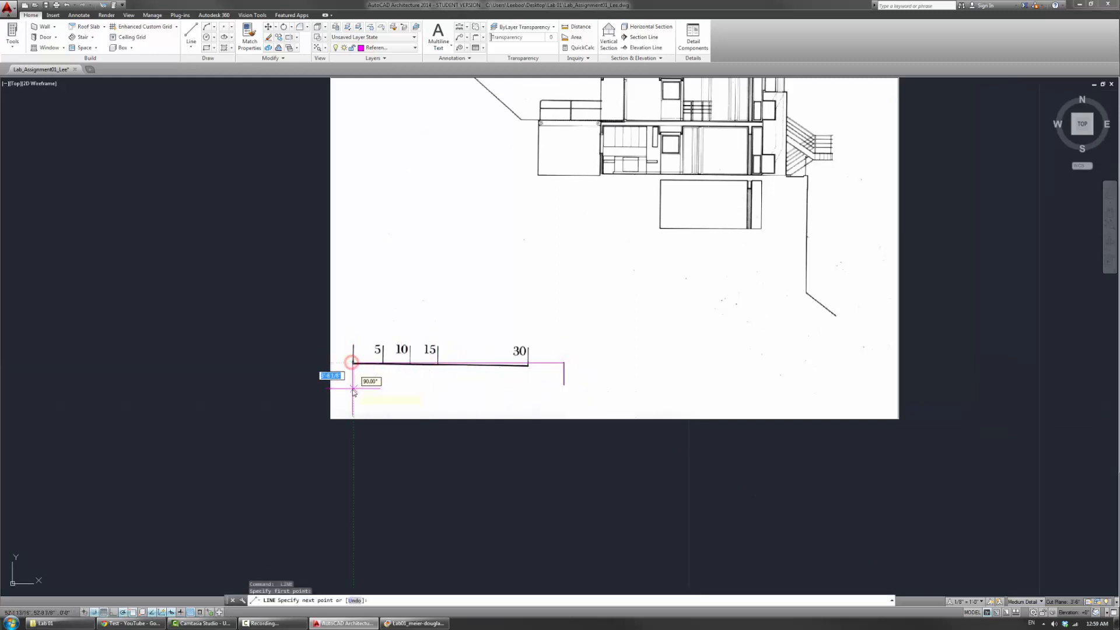
{"action": "left_click", "coordinate": [354, 388]}
{"action": "key", "text": "Return"}
{"action": "scroll", "coordinate": [356, 385], "scroll_direction": "up", "scroll_amount": 5}
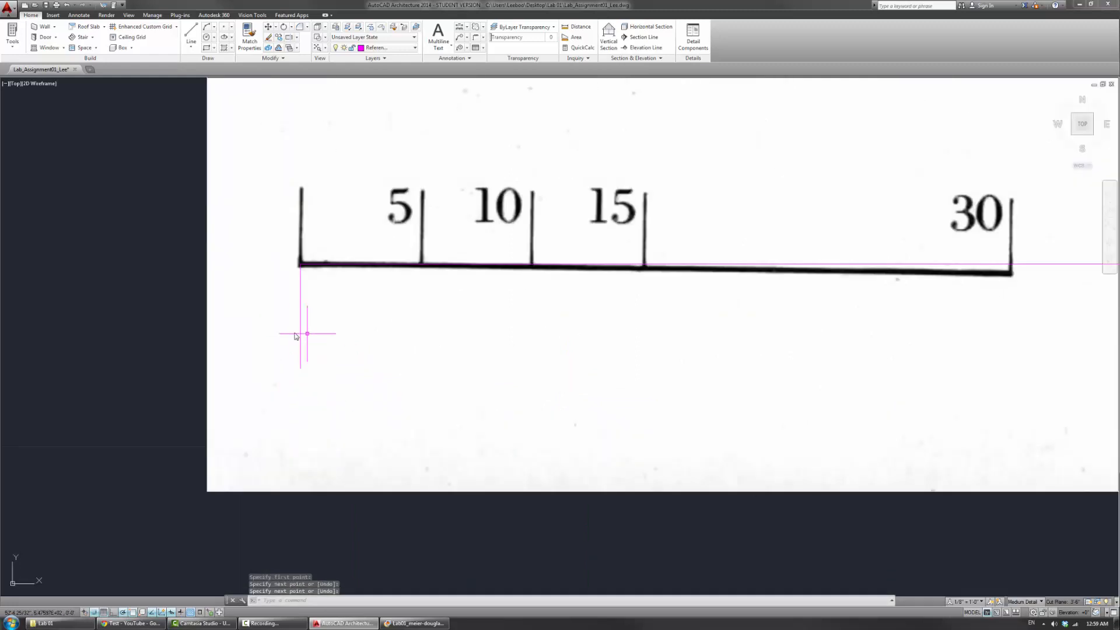
{"action": "scroll", "coordinate": [292, 332], "scroll_direction": "down", "scroll_amount": 5}
{"action": "scroll", "coordinate": [294, 335], "scroll_direction": "up", "scroll_amount": 5}
{"action": "key", "text": "Escape"}
{"action": "key", "text": "Escape"}
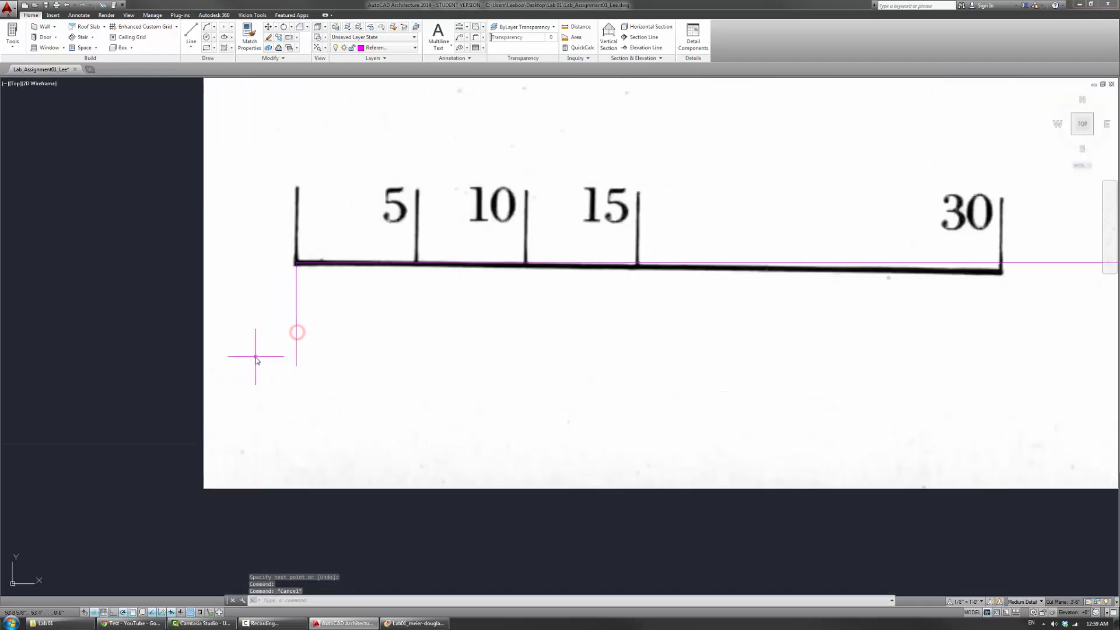
Examine how the 30' reference line compares with the image's scale bar, especially at the 30 mark, and view the whole section.
{"action": "scroll", "coordinate": [255, 355], "scroll_direction": "down", "scroll_amount": 6}
{"action": "middle_click_drag", "start_coordinate": [378, 356], "coordinate": [504, 354]}
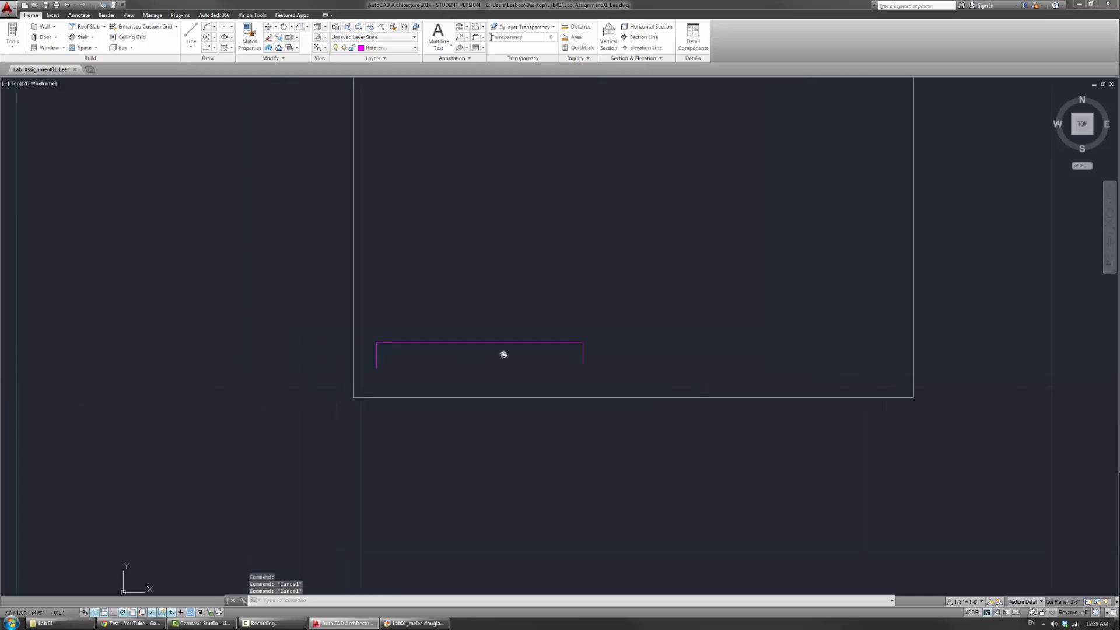
{"action": "scroll", "coordinate": [516, 320], "scroll_direction": "up", "scroll_amount": 3}
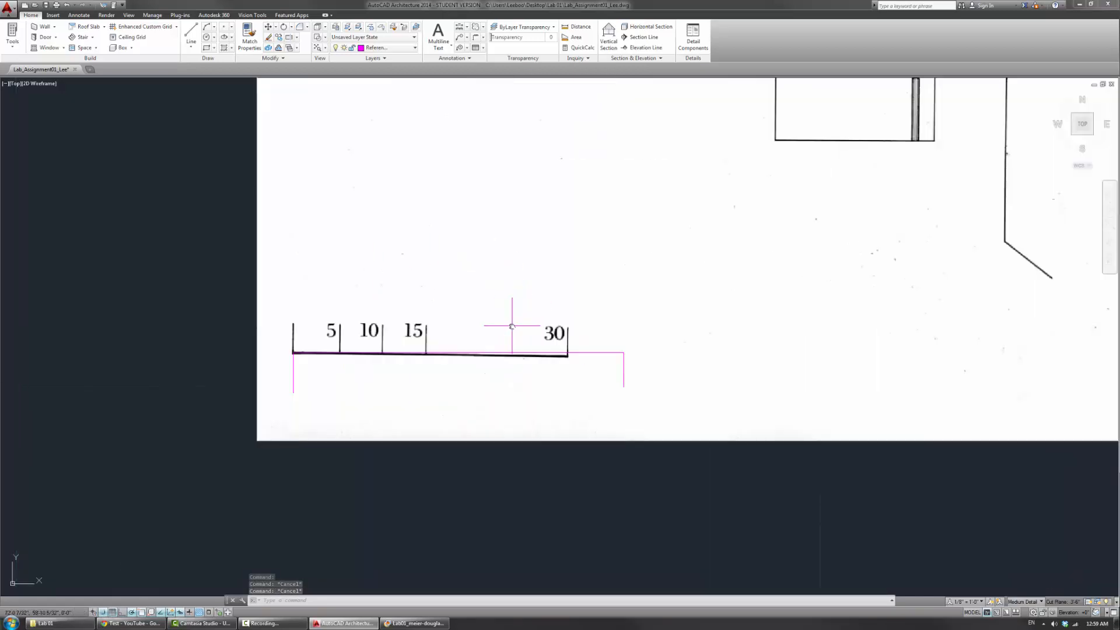
{"action": "middle_click_drag", "start_coordinate": [566, 317], "coordinate": [608, 303]}
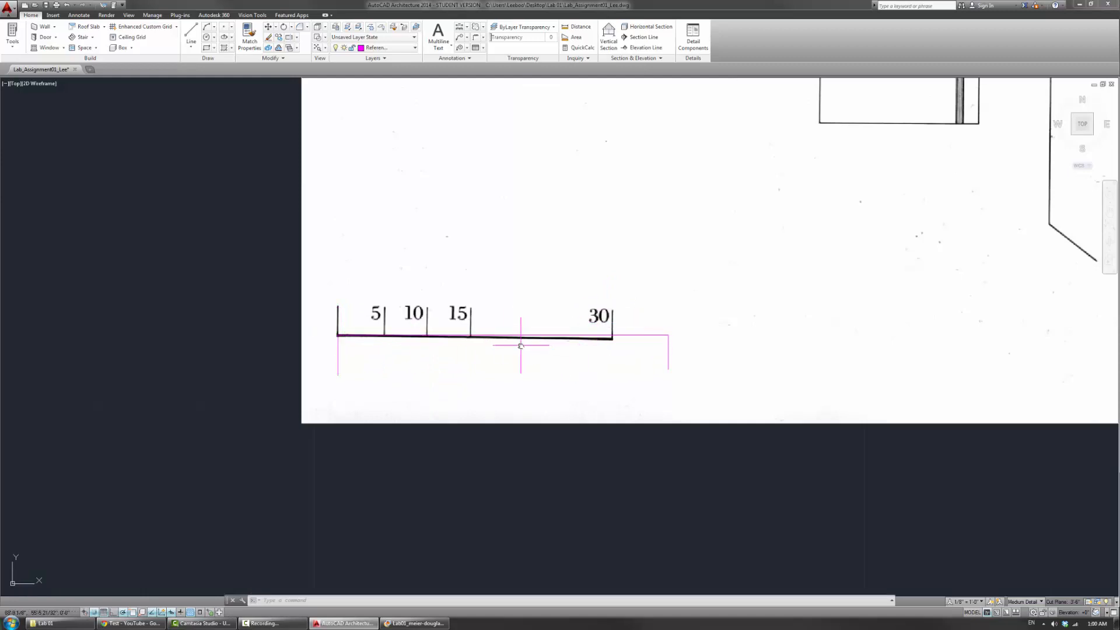
{"action": "scroll", "coordinate": [521, 345], "scroll_direction": "down", "scroll_amount": 8}
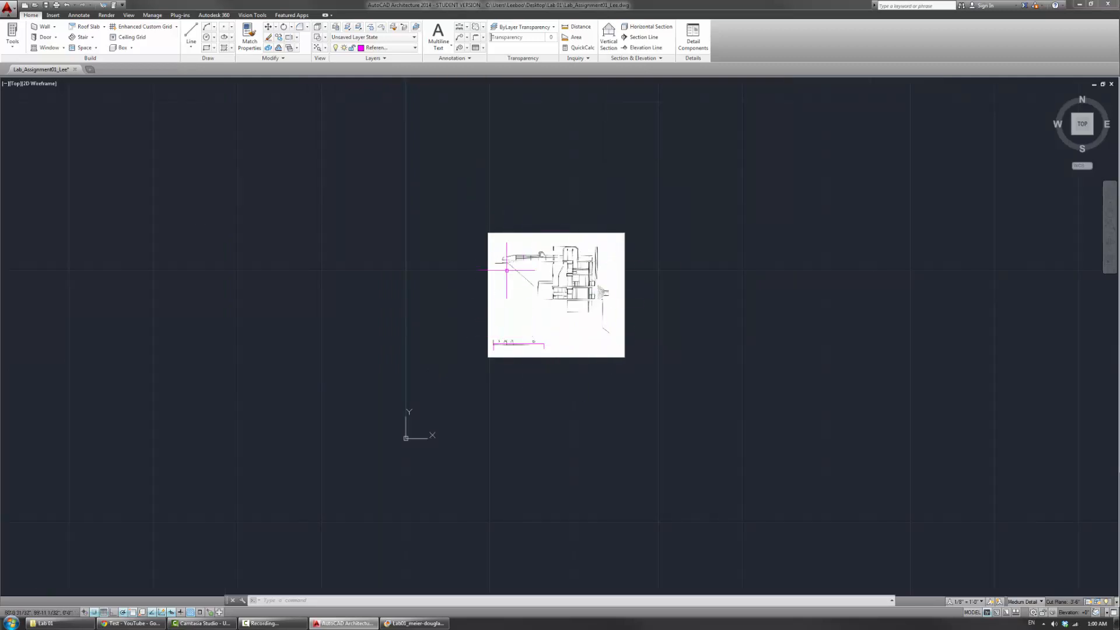
{"action": "scroll", "coordinate": [543, 338], "scroll_direction": "up", "scroll_amount": 8}
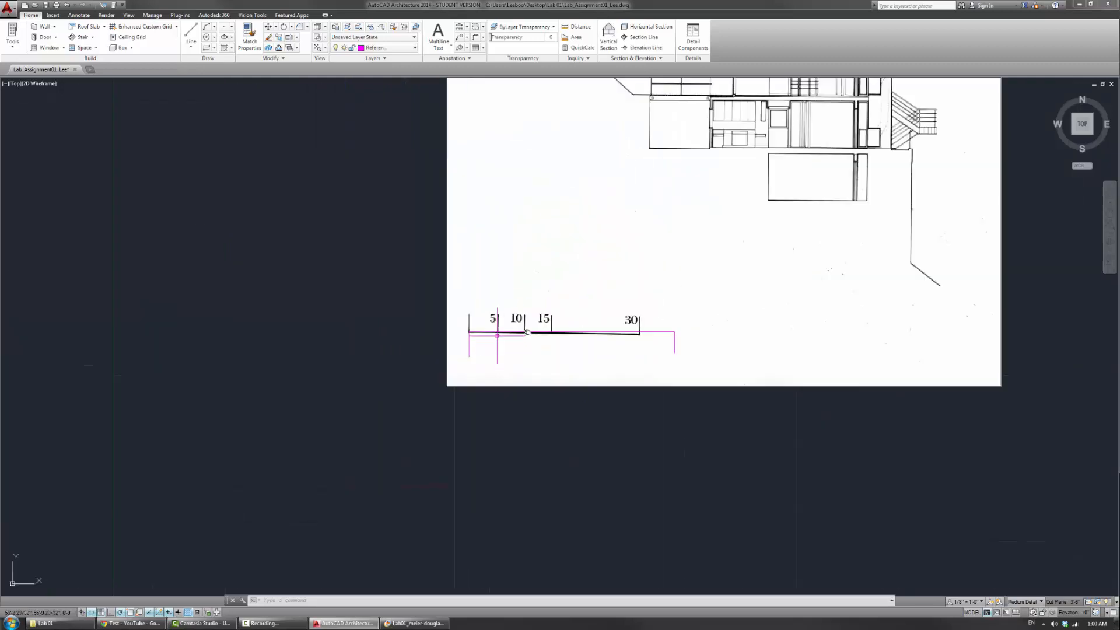
{"action": "scroll", "coordinate": [623, 307], "scroll_direction": "up", "scroll_amount": 2}
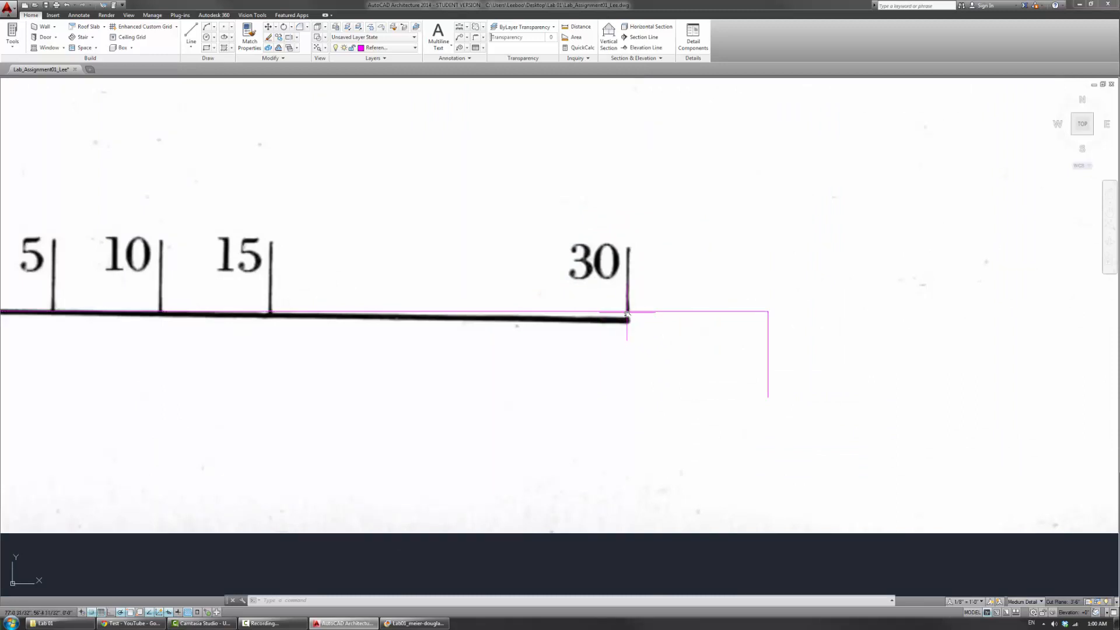
{"action": "scroll", "coordinate": [626, 327], "scroll_direction": "down", "scroll_amount": 10}
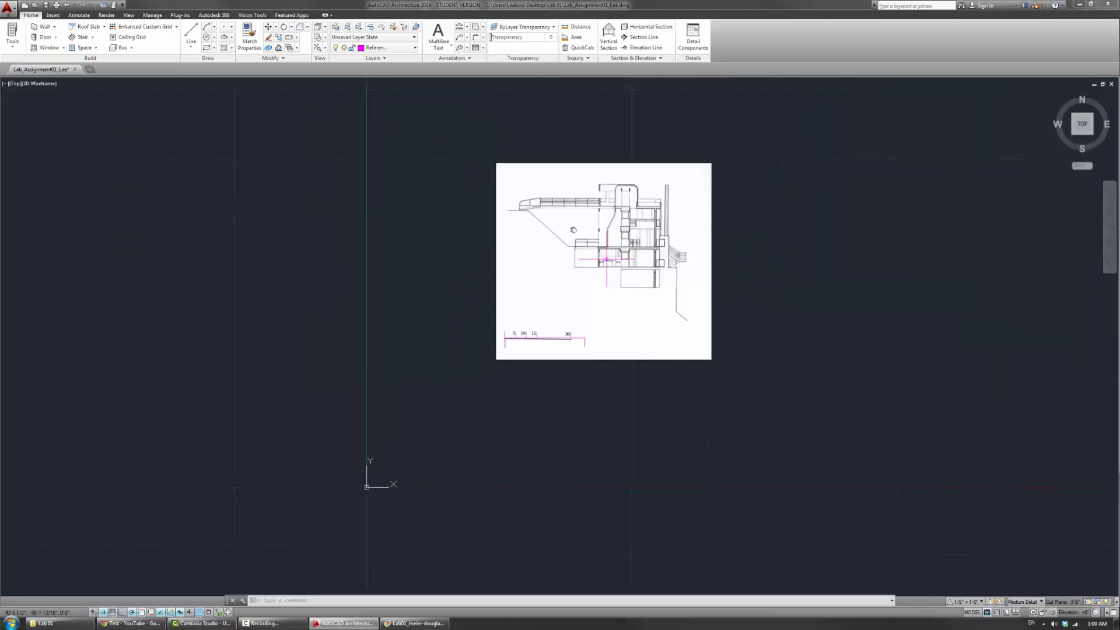
{"action": "scroll", "coordinate": [581, 230], "scroll_direction": "up", "scroll_amount": 2}
{"action": "scroll", "coordinate": [581, 230], "scroll_direction": "up", "scroll_amount": 2}
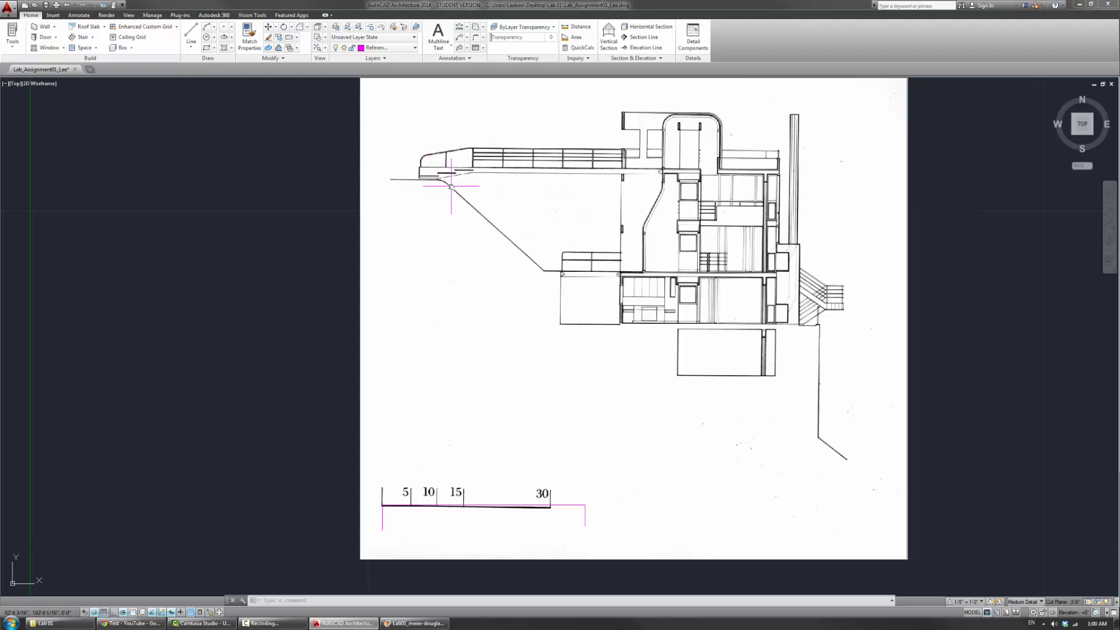
Draw a horizontal line from the foot of the section's slope past the stair side of the image, compare it with the floor line and delete it.
{"action": "type", "text": "l"}
{"action": "key", "text": "Return"}
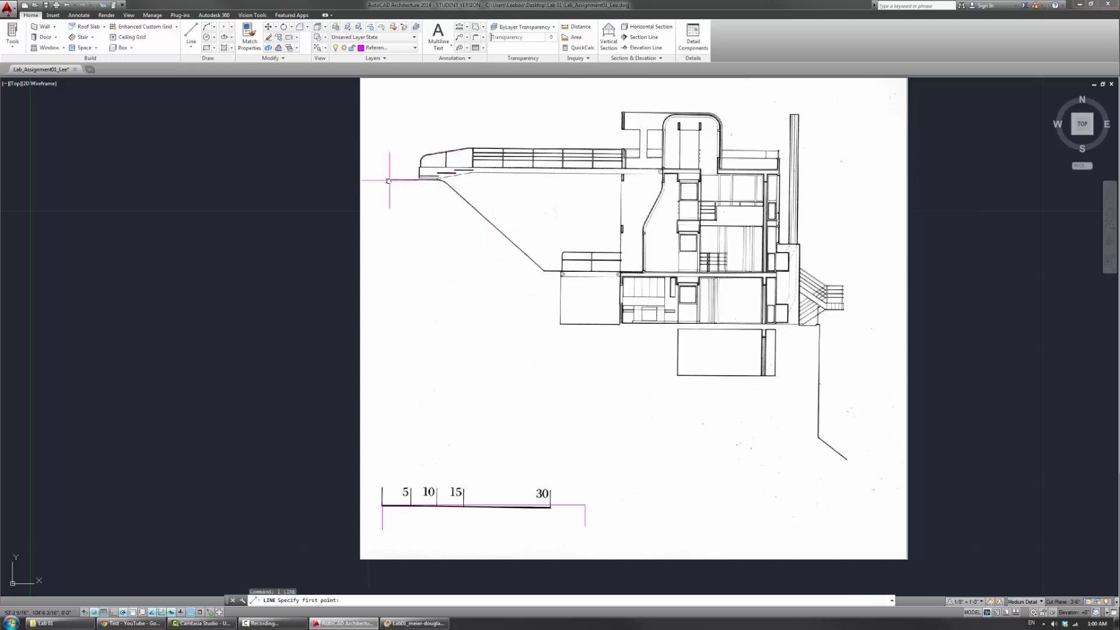
{"action": "scroll", "coordinate": [409, 181], "scroll_direction": "up", "scroll_amount": 3}
{"action": "scroll", "coordinate": [408, 187], "scroll_direction": "down", "scroll_amount": 3}
{"action": "scroll", "coordinate": [577, 323], "scroll_direction": "up", "scroll_amount": 5}
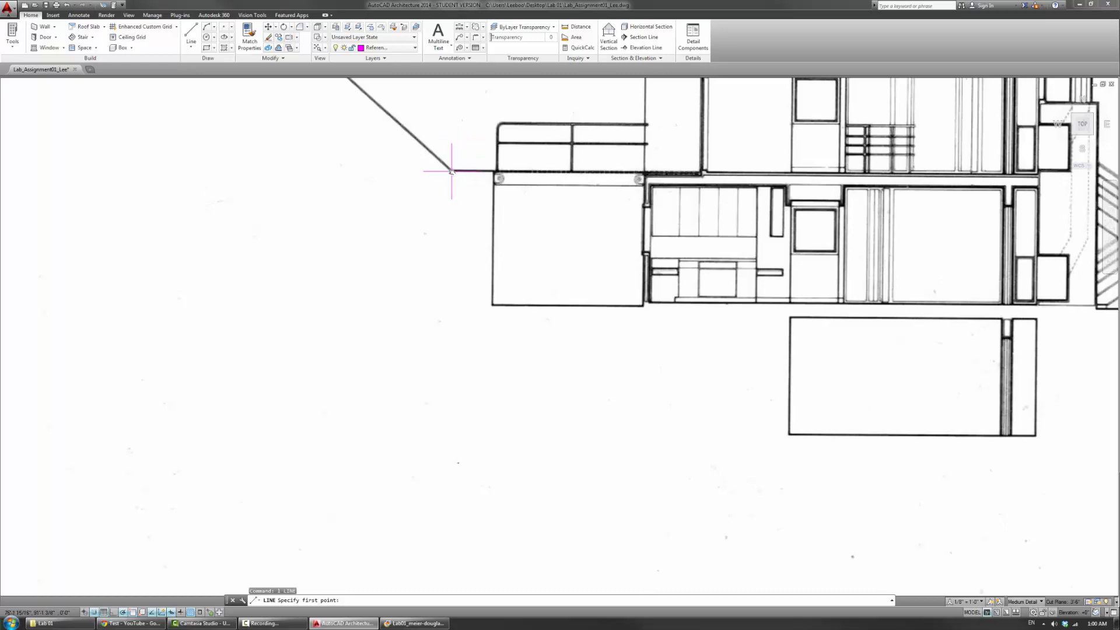
{"action": "left_click", "coordinate": [451, 171]}
{"action": "scroll", "coordinate": [451, 172], "scroll_direction": "down", "scroll_amount": 8}
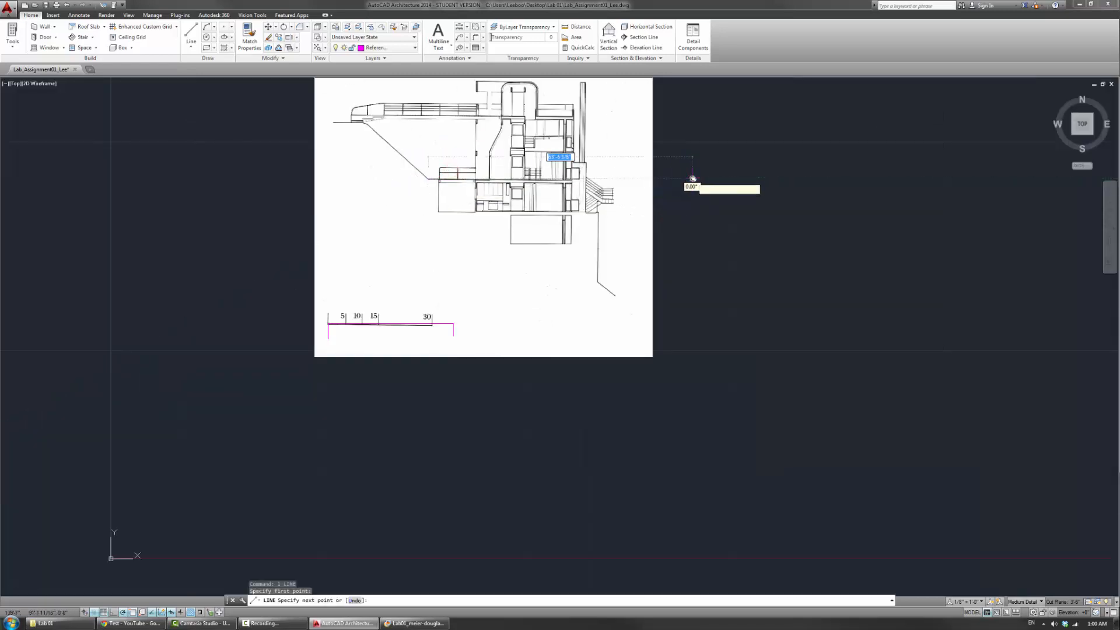
{"action": "left_click", "coordinate": [692, 178]}
{"action": "key", "text": "Return"}
{"action": "scroll", "coordinate": [583, 180], "scroll_direction": "up", "scroll_amount": 10}
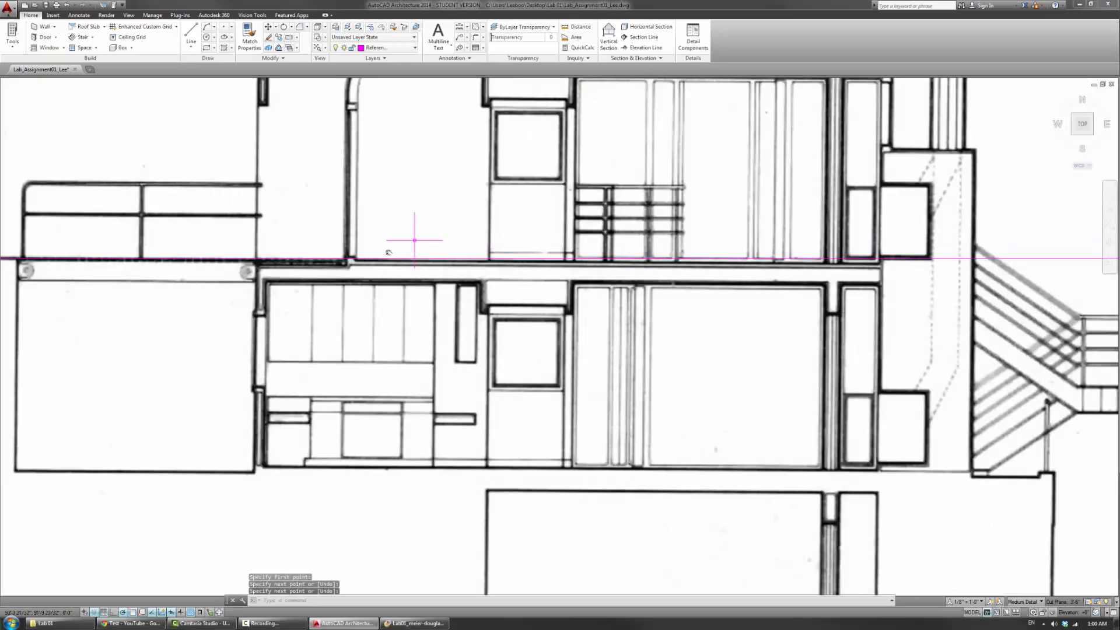
{"action": "scroll", "coordinate": [422, 260], "scroll_direction": "down", "scroll_amount": 2}
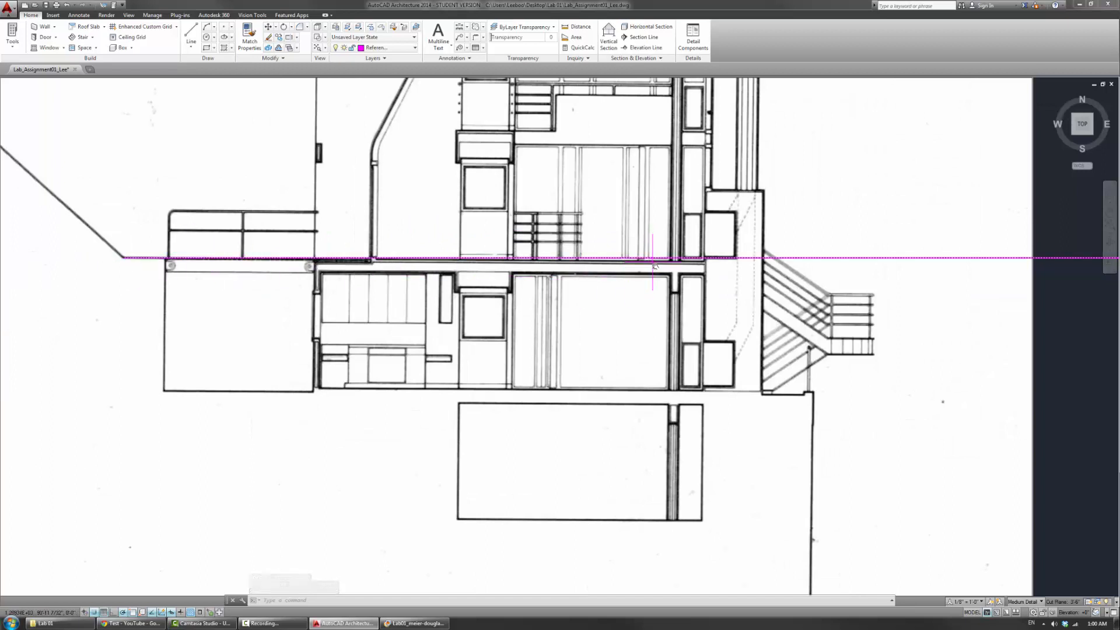
{"action": "left_click", "coordinate": [786, 258]}
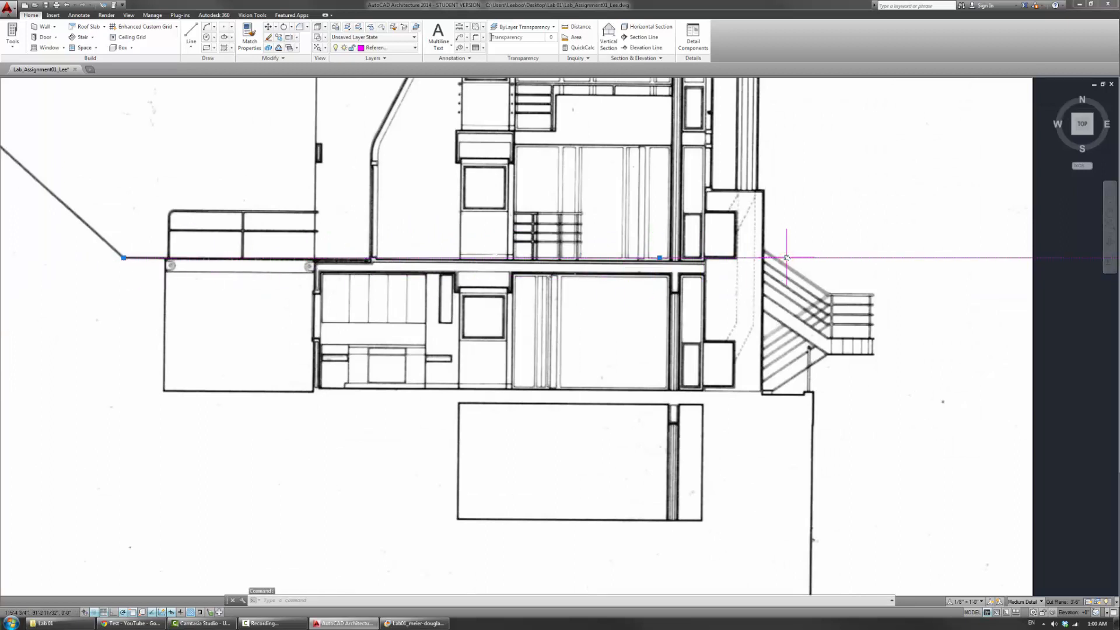
{"action": "key", "text": "Delete"}
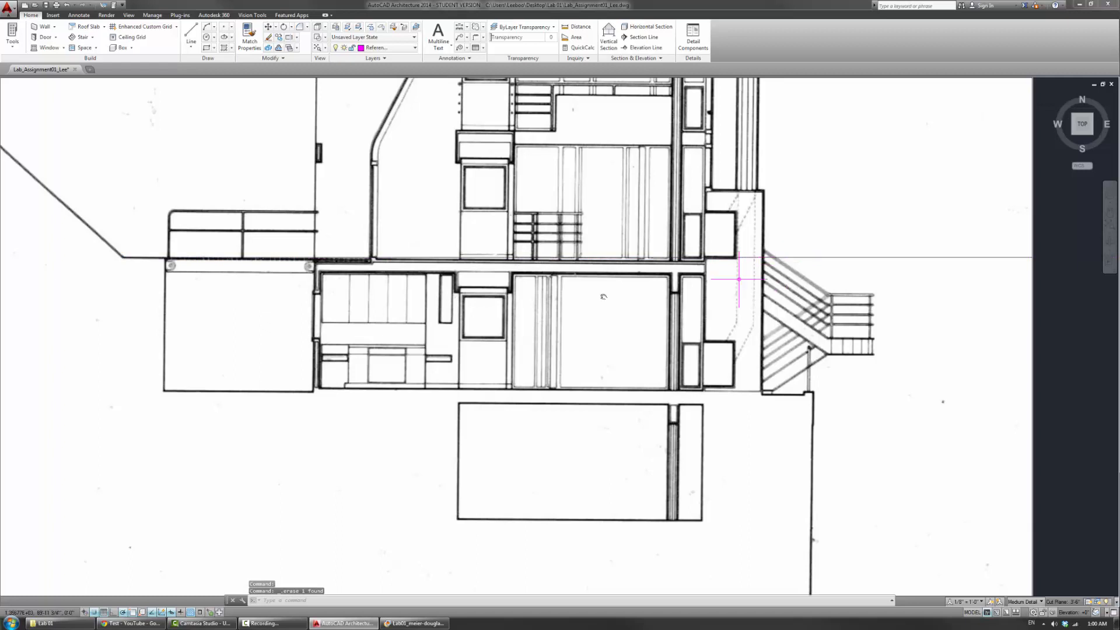
{"action": "scroll", "coordinate": [614, 288], "scroll_direction": "down", "scroll_amount": 1}
{"action": "scroll", "coordinate": [419, 397], "scroll_direction": "down", "scroll_amount": 1}
{"action": "scroll", "coordinate": [420, 400], "scroll_direction": "up", "scroll_amount": 1}
{"action": "mouse_move", "coordinate": [426, 396]}
{"action": "middle_mouse_down"}
{"action": "mouse_move", "coordinate": [507, 317]}
{"action": "mouse_move", "coordinate": [615, 167]}
{"action": "middle_mouse_up"}
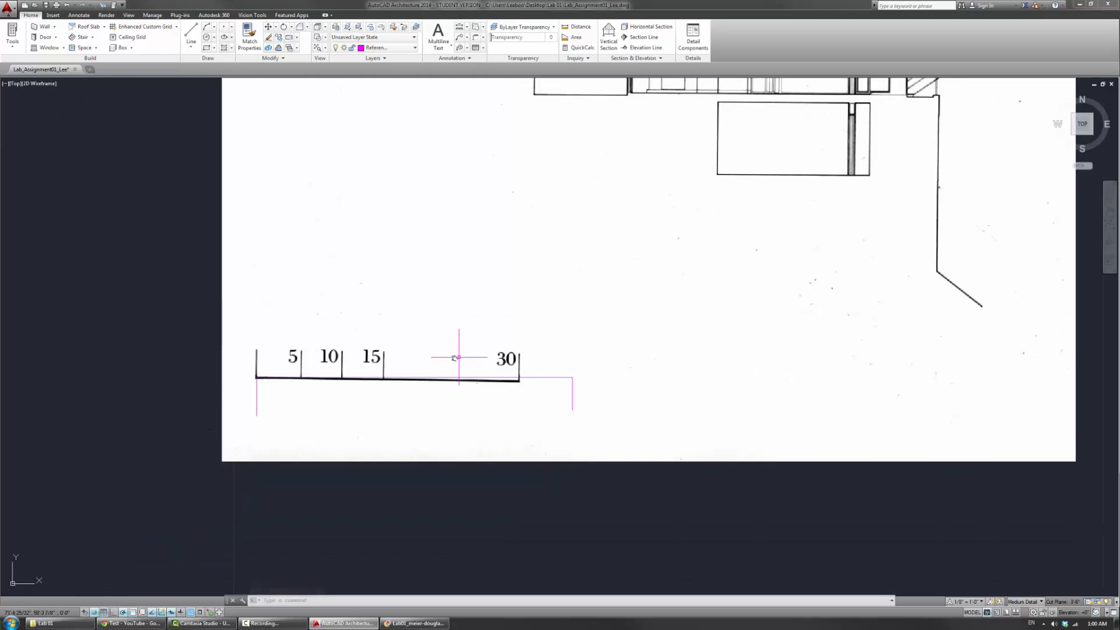
{"action": "scroll", "coordinate": [380, 353], "scroll_direction": "down", "scroll_amount": 3}
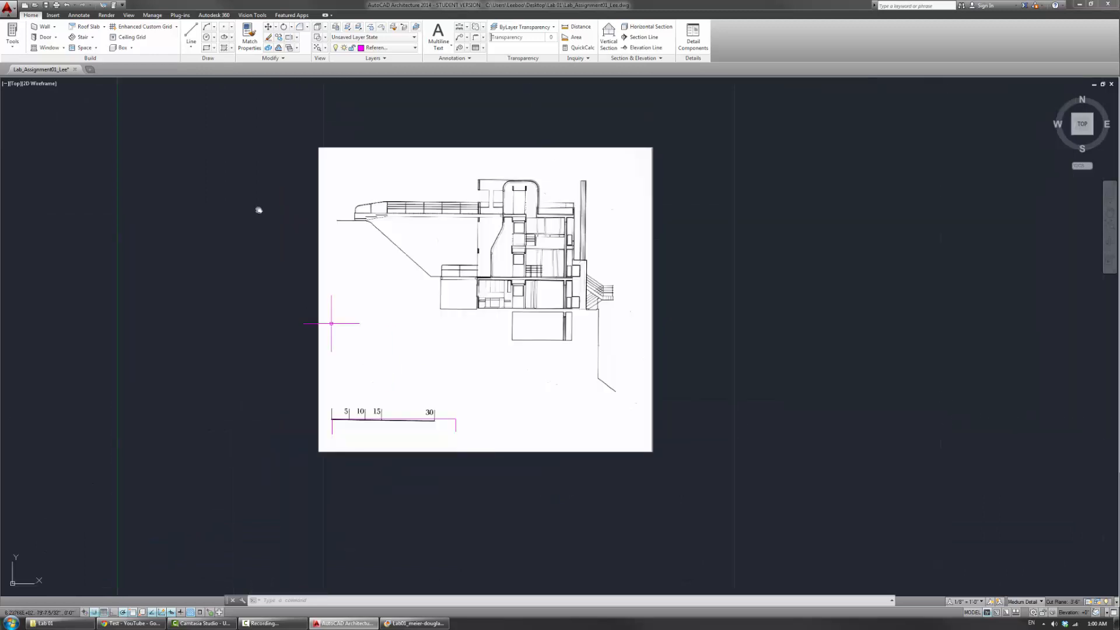
{"action": "left_click", "coordinate": [417, 127]}
{"action": "left_click", "coordinate": [325, 182]}
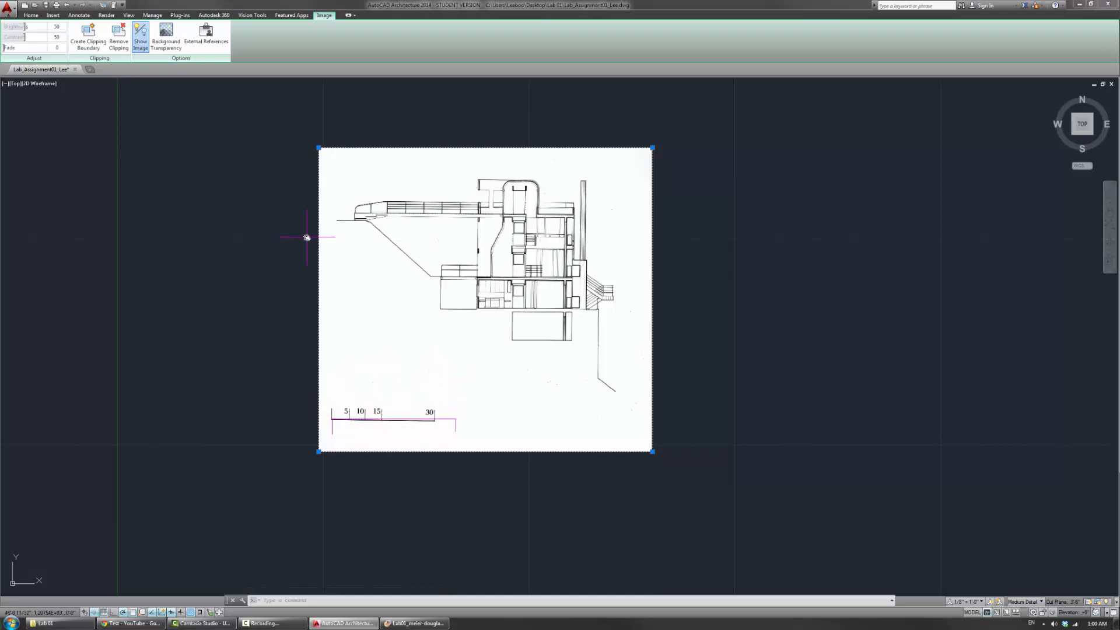
{"action": "key", "text": "Escape"}
{"action": "key", "text": "Escape"}
Rotate the section image freehand counterclockwise about the scale bar's zero end, and undo that rotation.
{"action": "left_click", "coordinate": [330, 140]}
{"action": "left_click", "coordinate": [307, 167]}
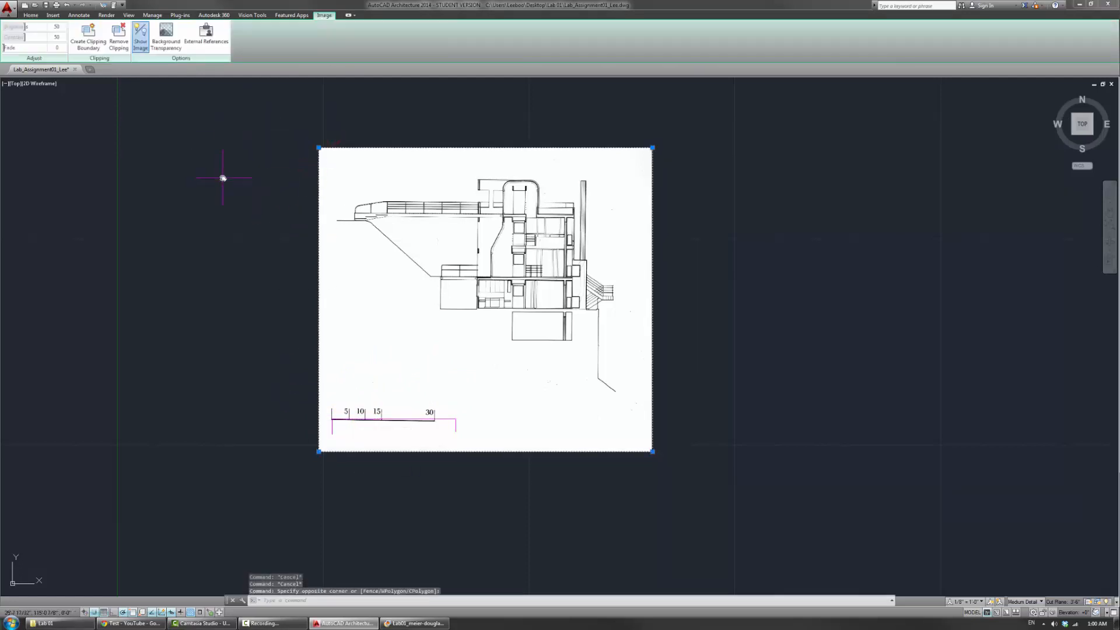
{"action": "left_click", "coordinate": [35, 17]}
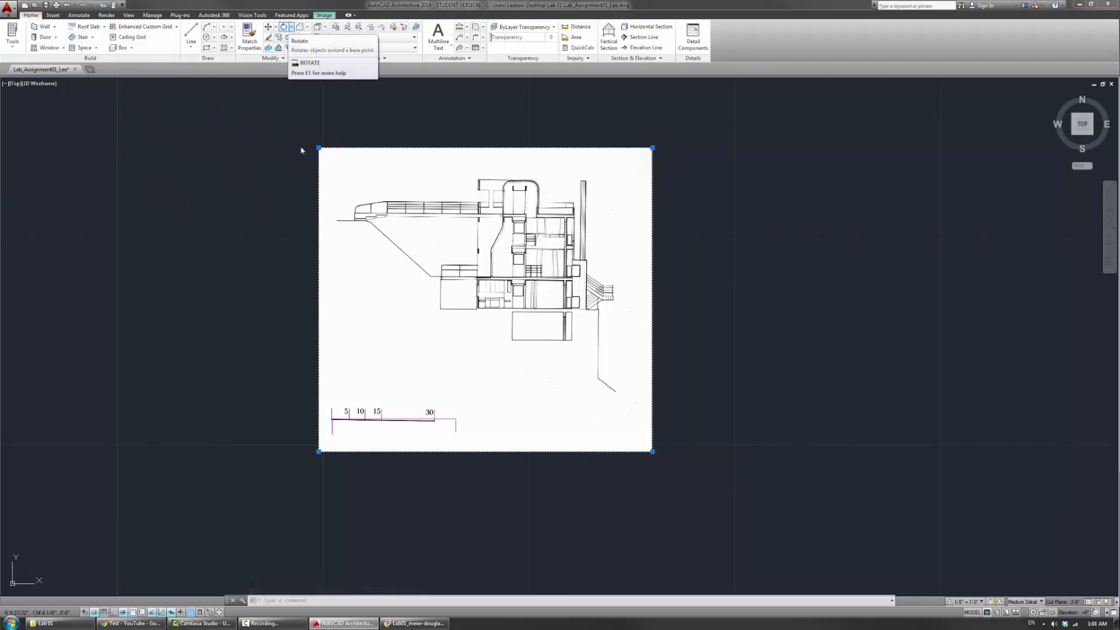
{"action": "type", "text": "R"}
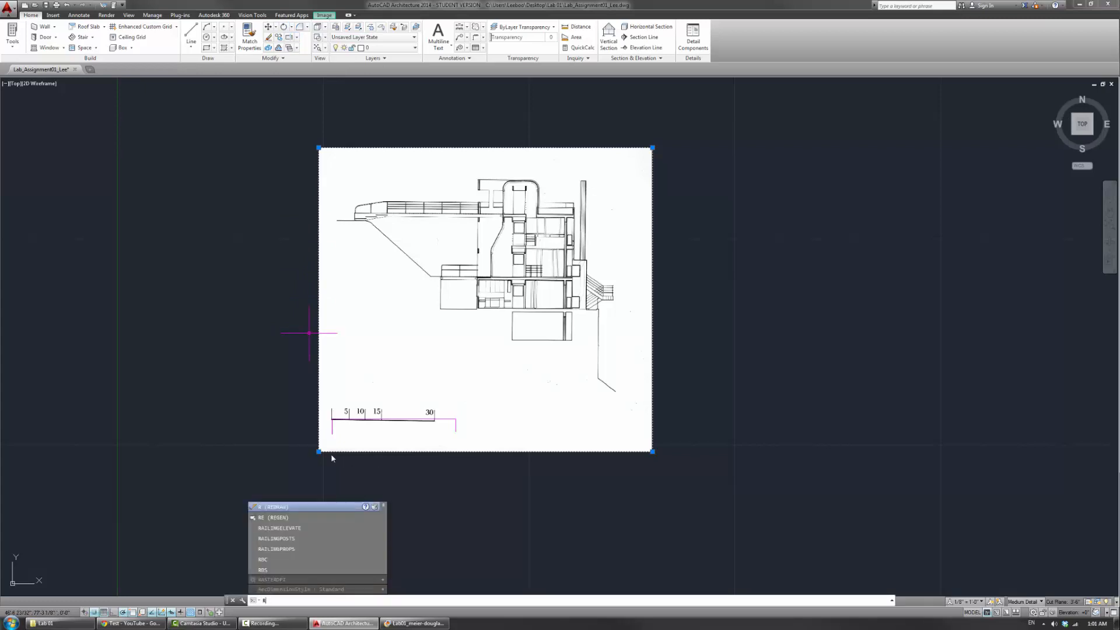
{"action": "type", "text": "OTATE"}
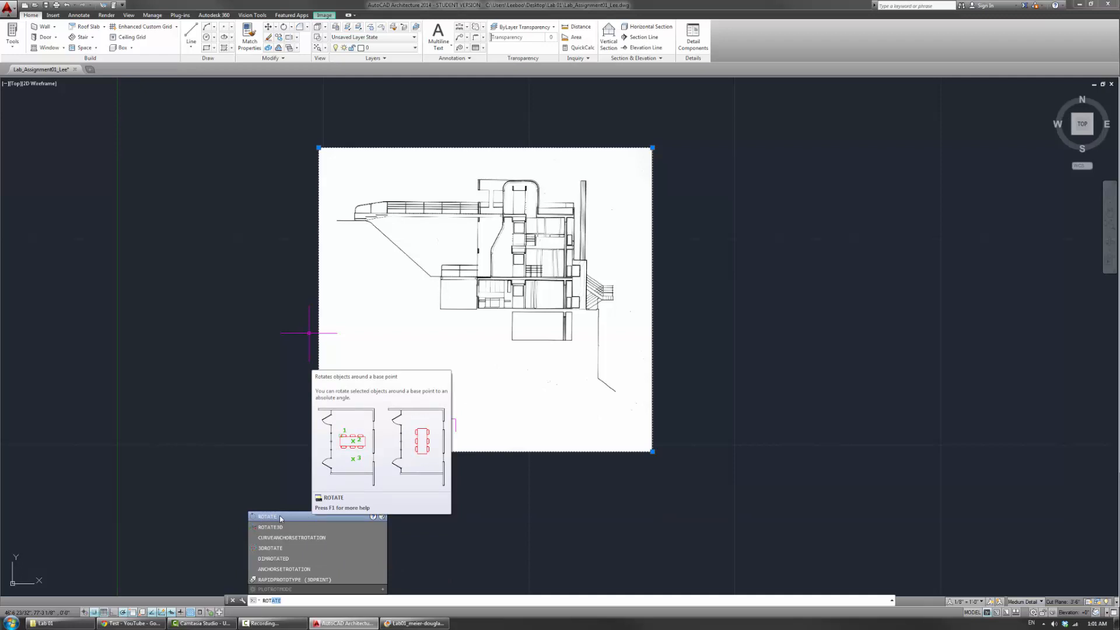
{"action": "left_click", "coordinate": [279, 516]}
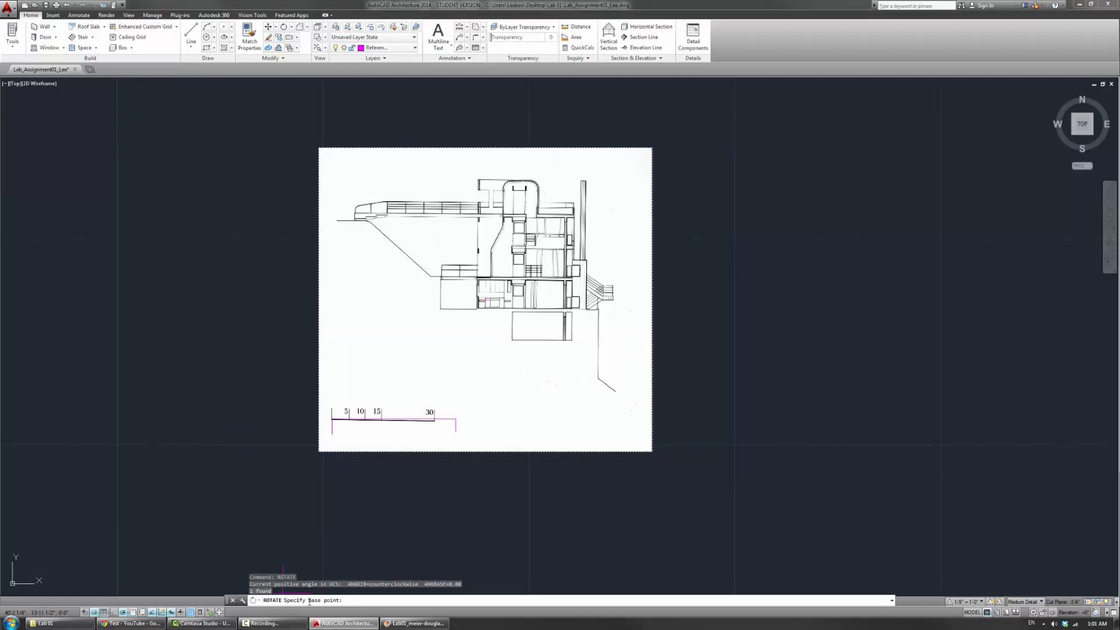
{"action": "scroll", "coordinate": [348, 433], "scroll_direction": "up", "scroll_amount": 10}
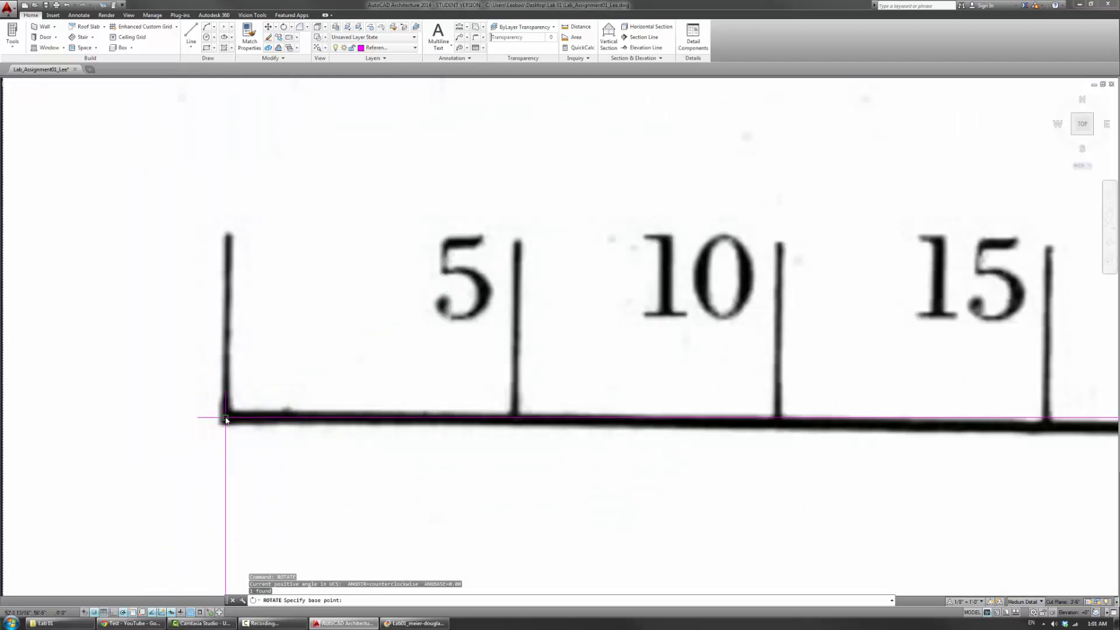
{"action": "left_click", "coordinate": [227, 419]}
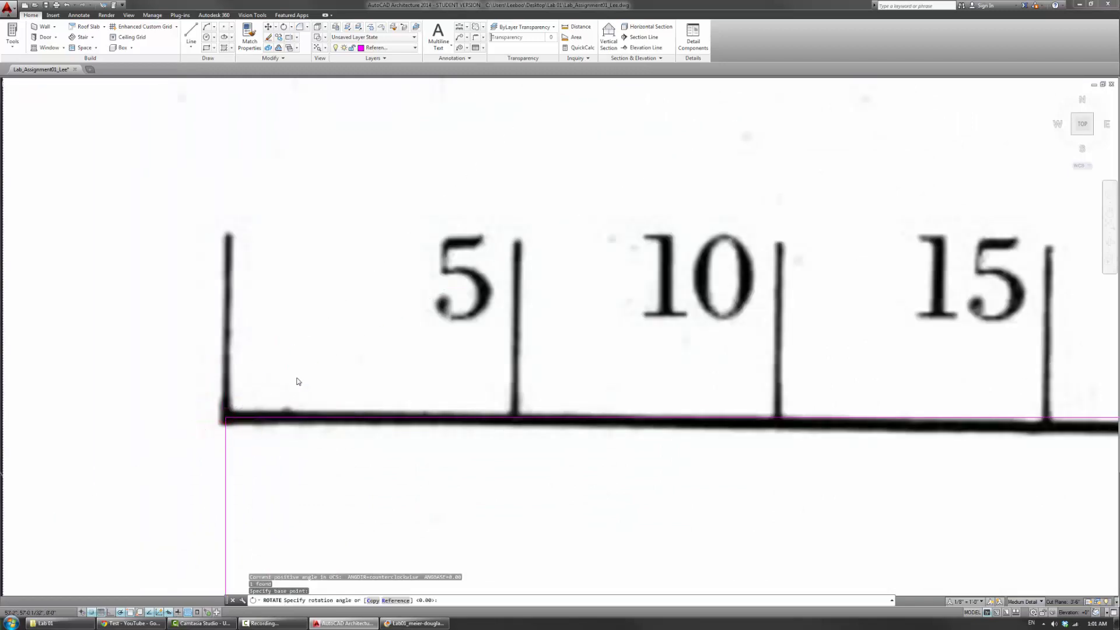
{"action": "scroll", "coordinate": [295, 379], "scroll_direction": "down", "scroll_amount": 4}
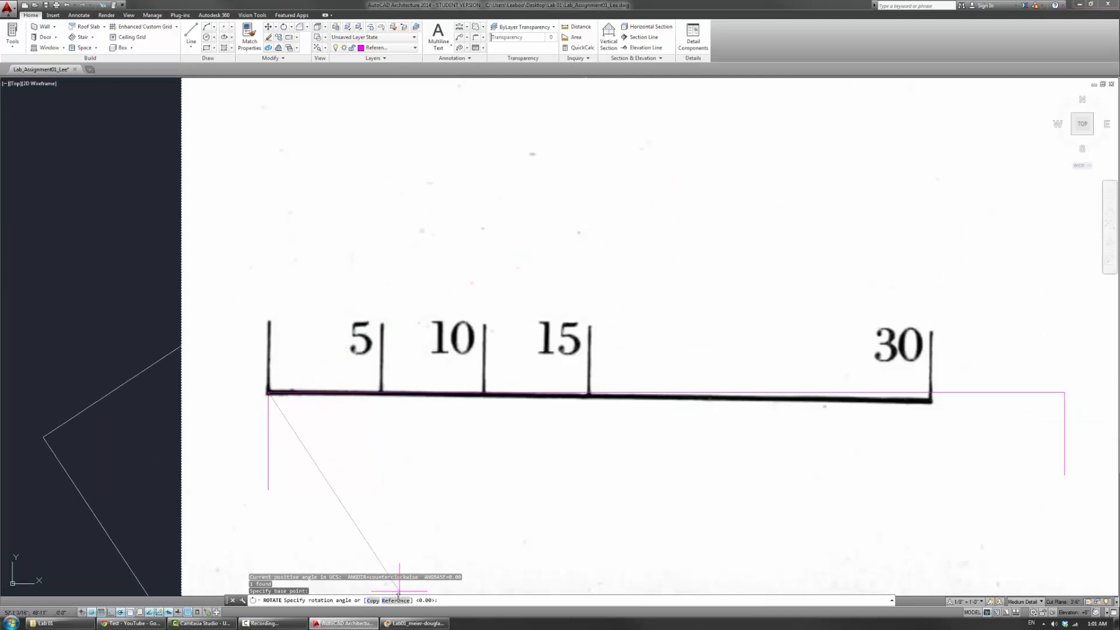
{"action": "scroll", "coordinate": [485, 457], "scroll_direction": "down", "scroll_amount": 8}
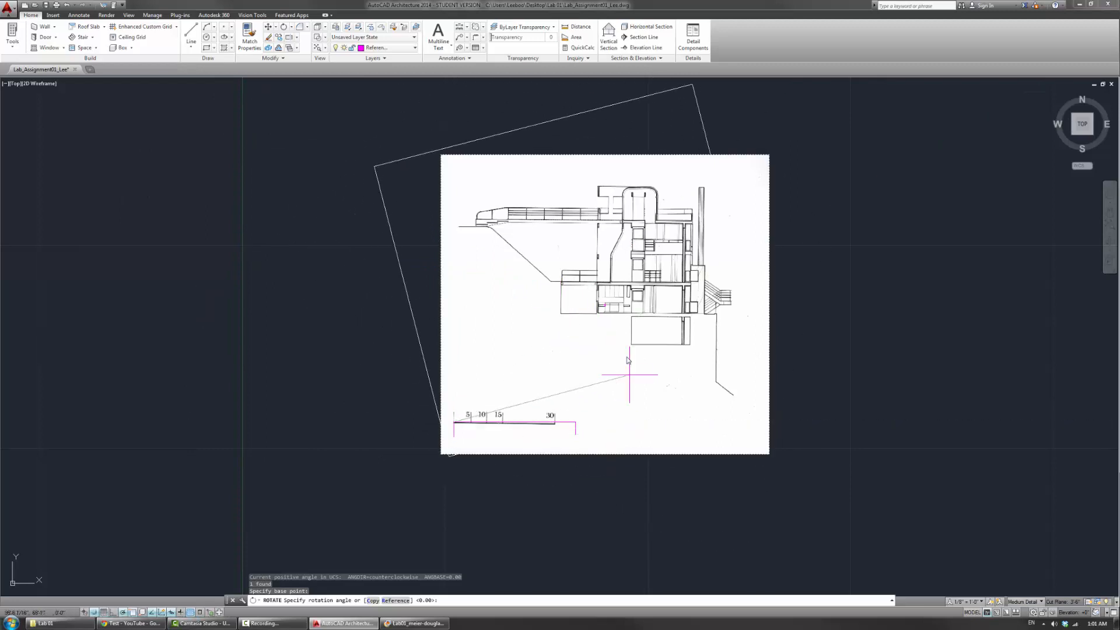
{"action": "left_click", "coordinate": [567, 294]}
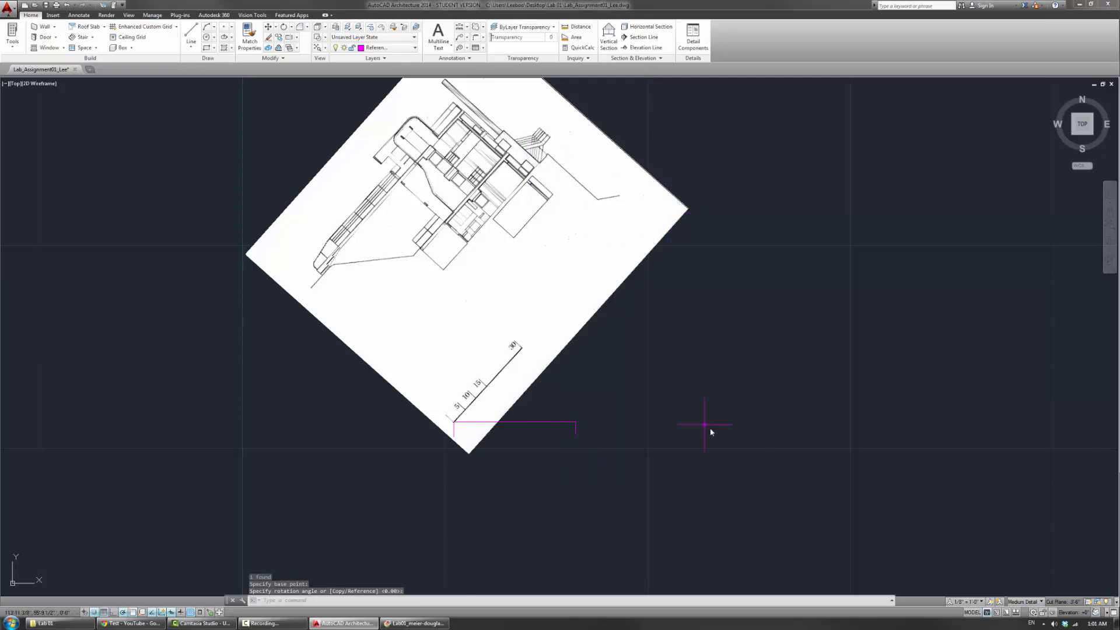
{"action": "key", "text": "ctrl+z"}
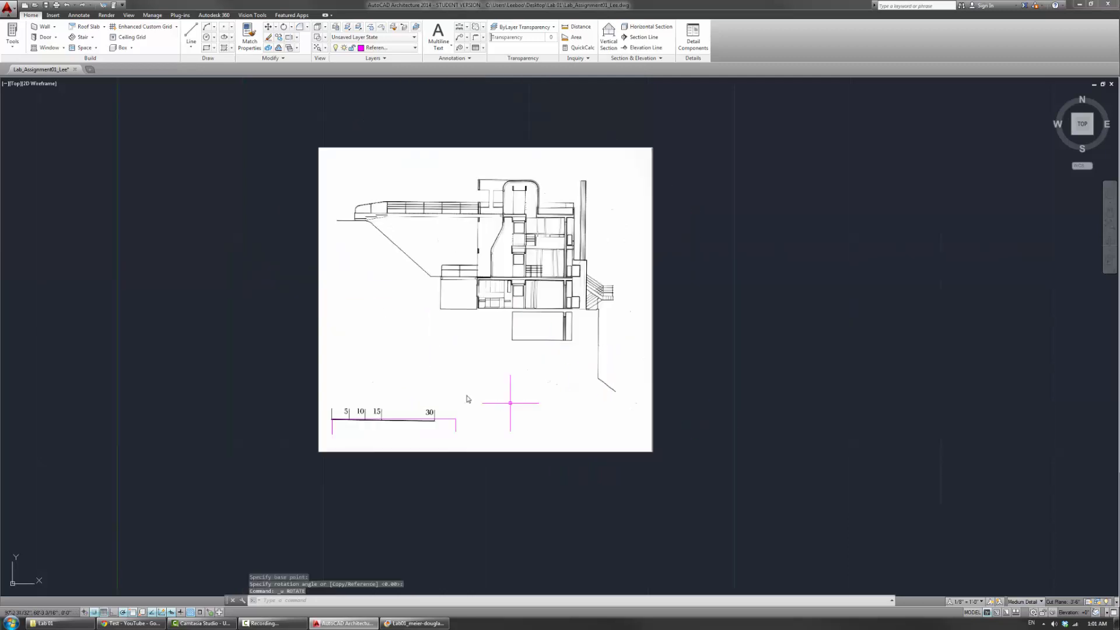
{"action": "left_click", "coordinate": [334, 370]}
{"action": "left_click", "coordinate": [287, 331]}
{"action": "key", "text": "space"}
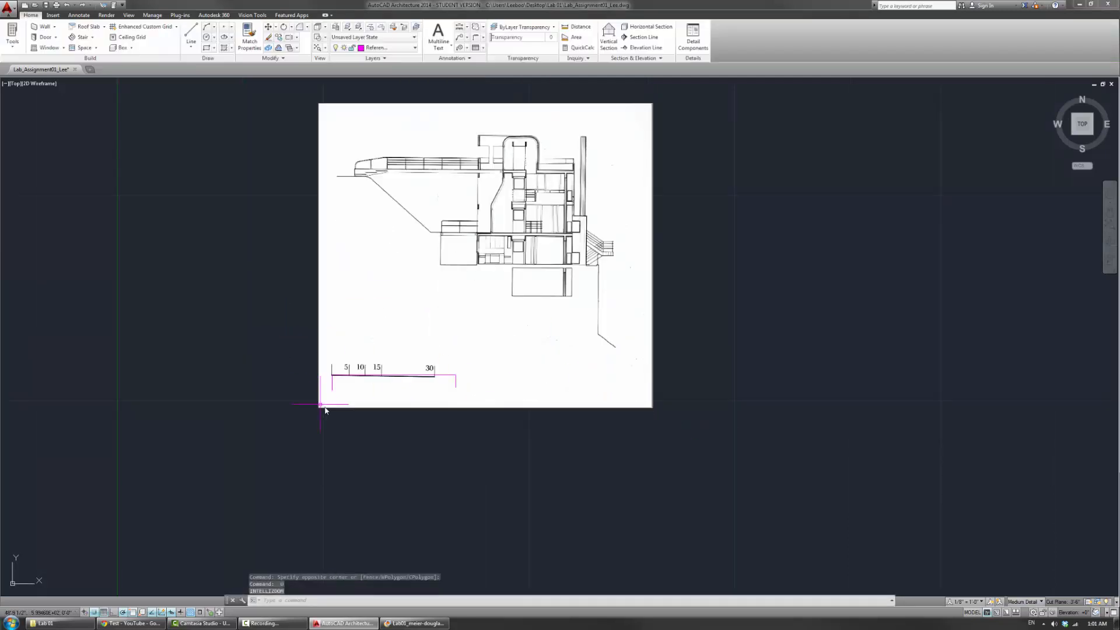
{"action": "key", "text": "Escape"}
Begin rotating the section image about the scale bar's zero end with the Rotate command's Reference option.
{"action": "left_click", "coordinate": [361, 408]}
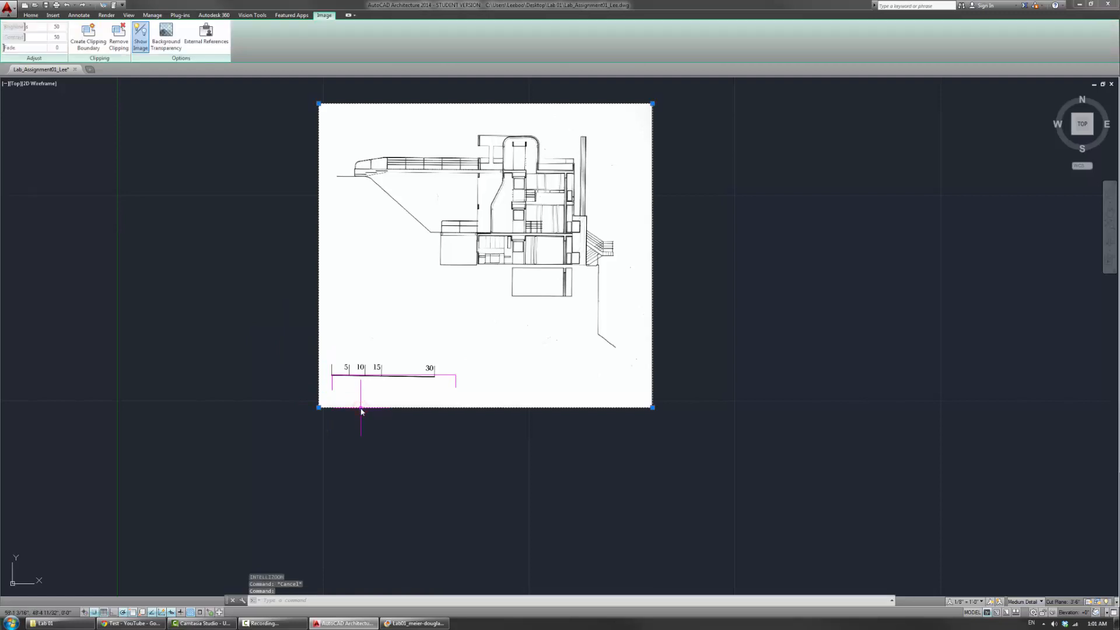
{"action": "type", "text": "ro"}
{"action": "key", "text": "Return"}
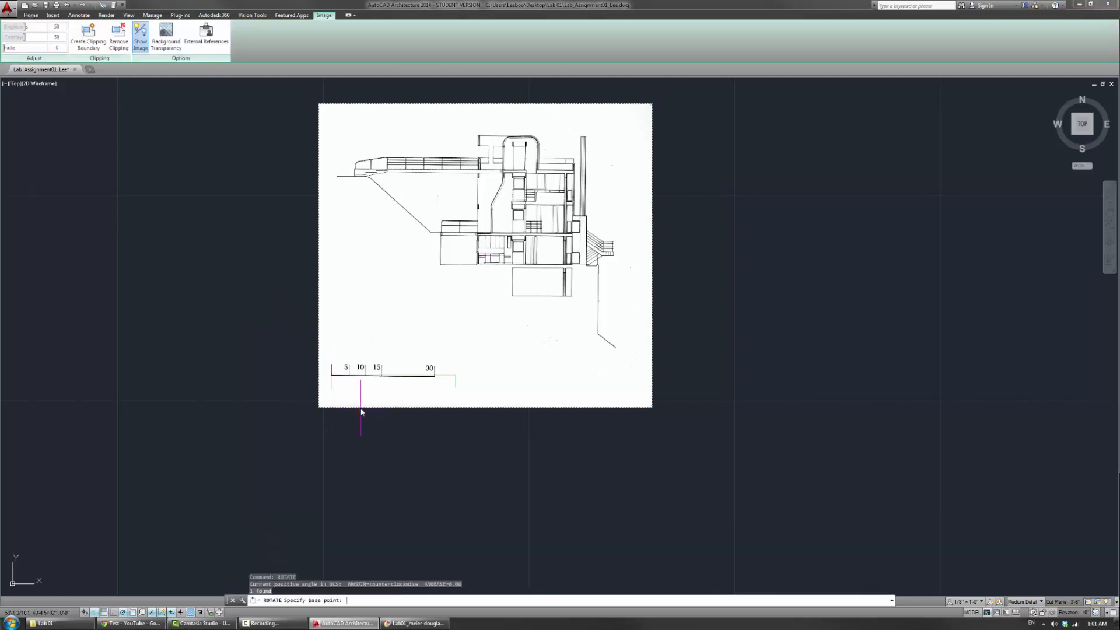
{"action": "scroll", "coordinate": [361, 412], "scroll_direction": "up", "scroll_amount": 6}
{"action": "scroll", "coordinate": [364, 430], "scroll_direction": "up", "scroll_amount": 2}
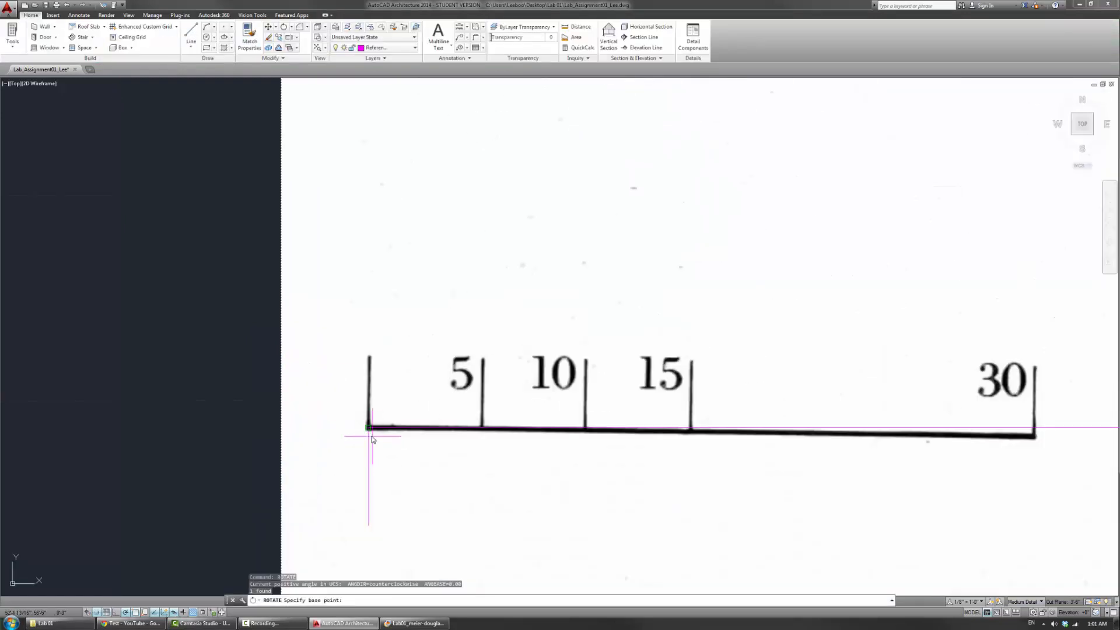
{"action": "left_click", "coordinate": [368, 429]}
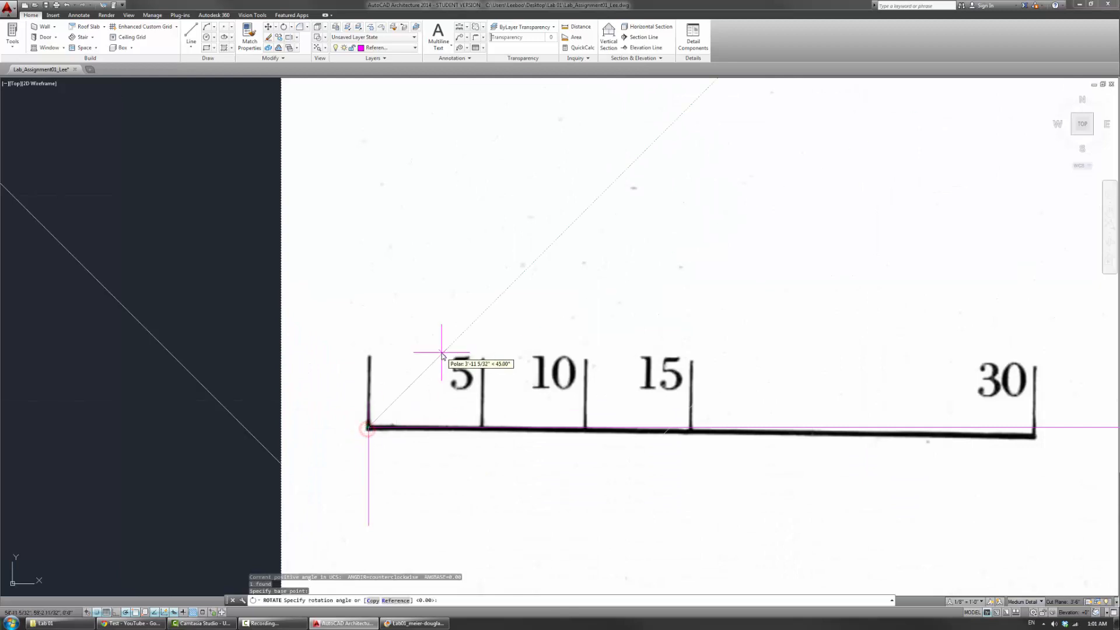
{"action": "scroll", "coordinate": [445, 358], "scroll_direction": "down", "scroll_amount": 4}
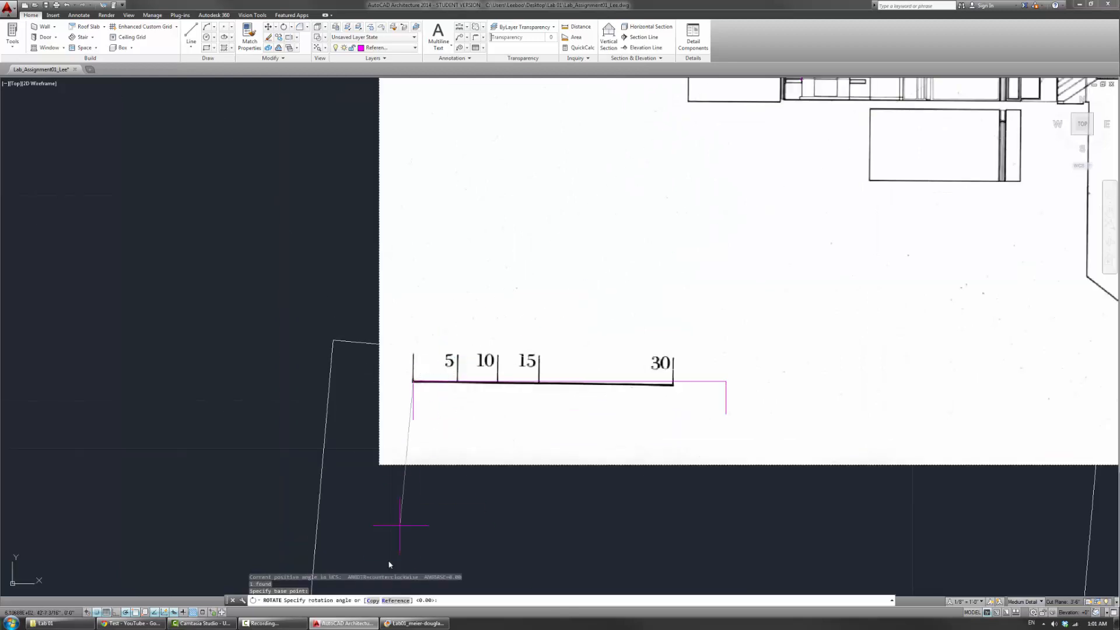
{"action": "left_click", "coordinate": [394, 602]}
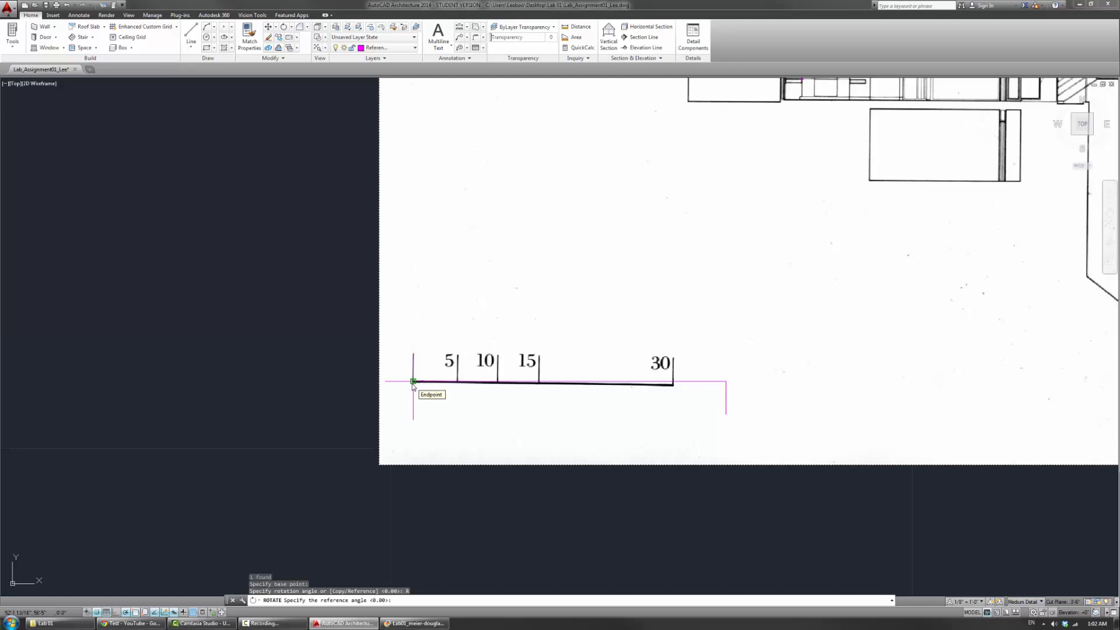
Take the scale bar from zero to the 30 mark as the reference angle and align it with the horizontal reference line.
{"action": "scroll", "coordinate": [413, 382], "scroll_direction": "up", "scroll_amount": 3}
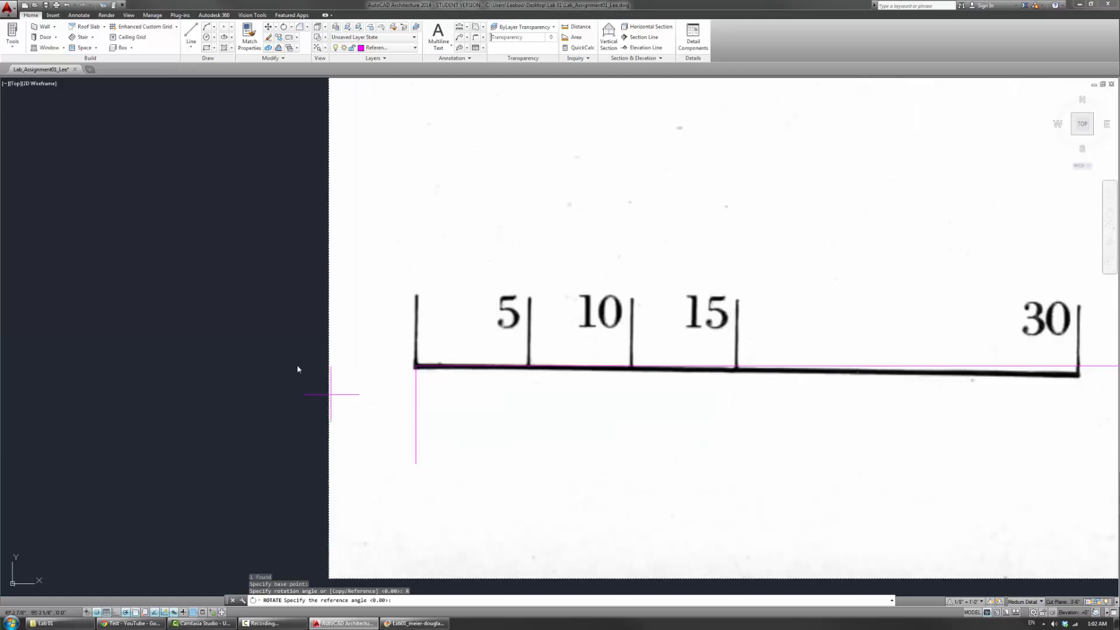
{"action": "left_click", "coordinate": [416, 366]}
{"action": "scroll", "coordinate": [207, 314], "scroll_direction": "down", "scroll_amount": 5}
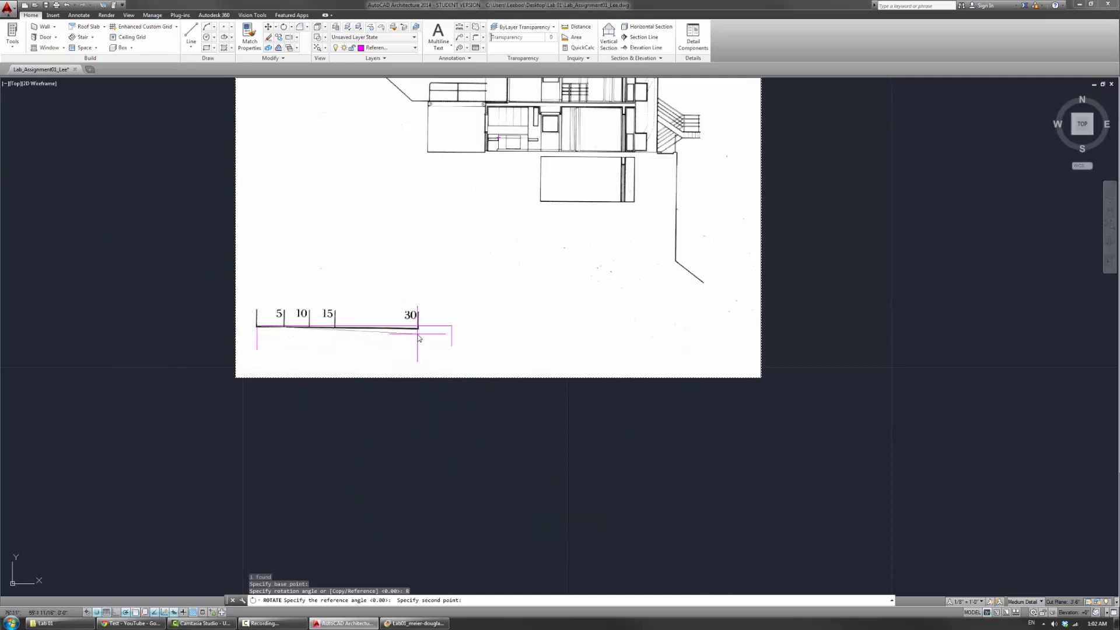
{"action": "scroll", "coordinate": [418, 339], "scroll_direction": "up", "scroll_amount": 10}
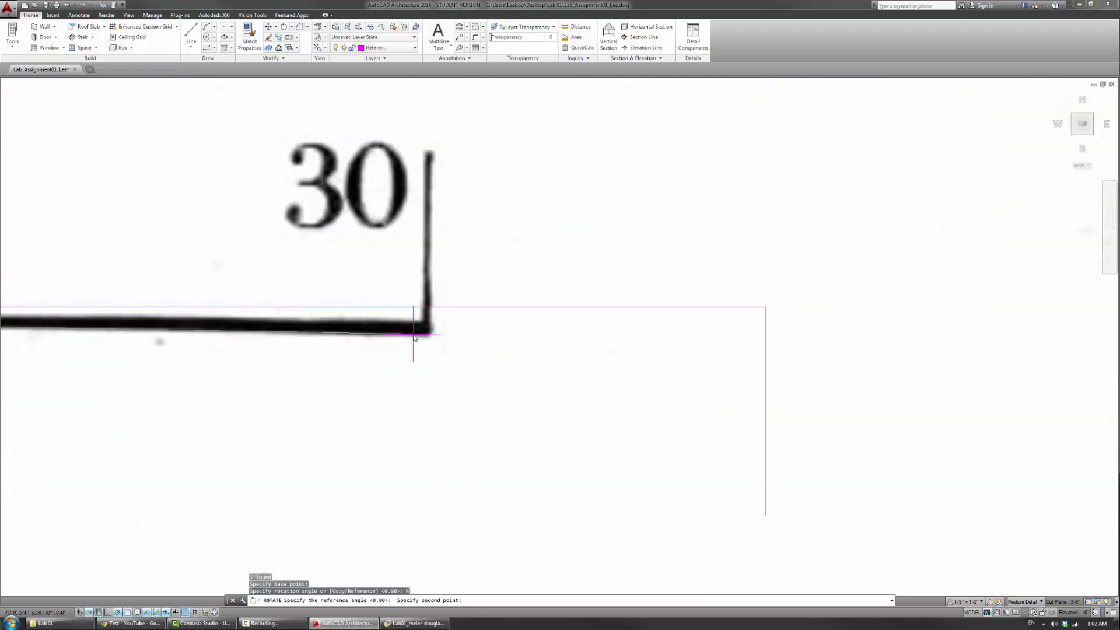
{"action": "scroll", "coordinate": [414, 338], "scroll_direction": "up", "scroll_amount": 5}
{"action": "scroll", "coordinate": [419, 331], "scroll_direction": "up", "scroll_amount": 5}
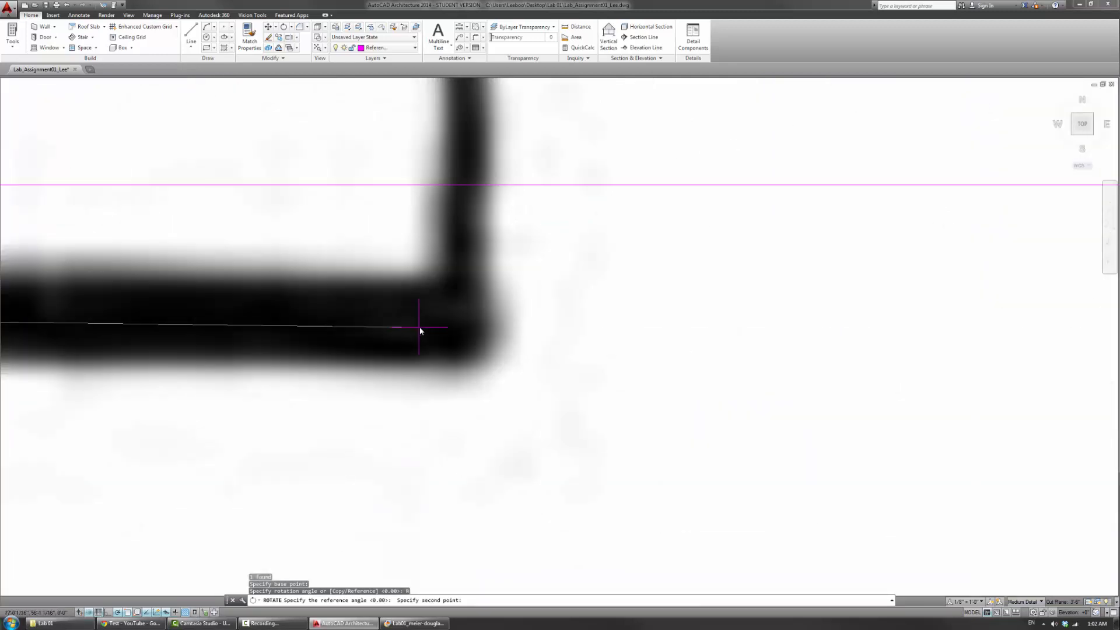
{"action": "left_click", "coordinate": [456, 323]}
{"action": "scroll", "coordinate": [455, 325], "scroll_direction": "down", "scroll_amount": 5}
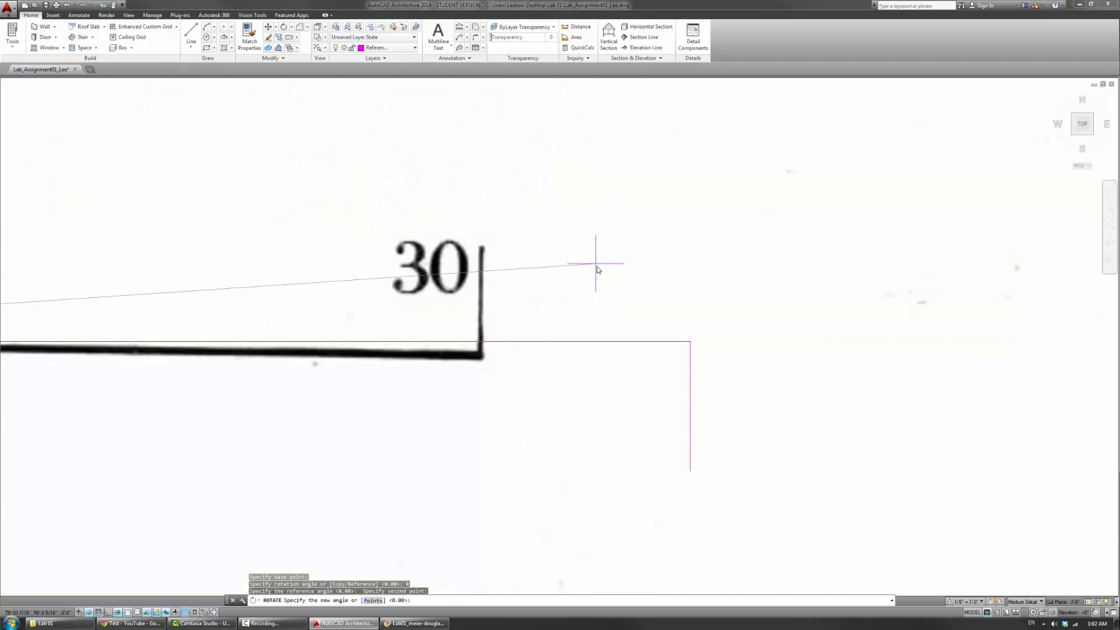
{"action": "scroll", "coordinate": [612, 327], "scroll_direction": "down", "scroll_amount": 4}
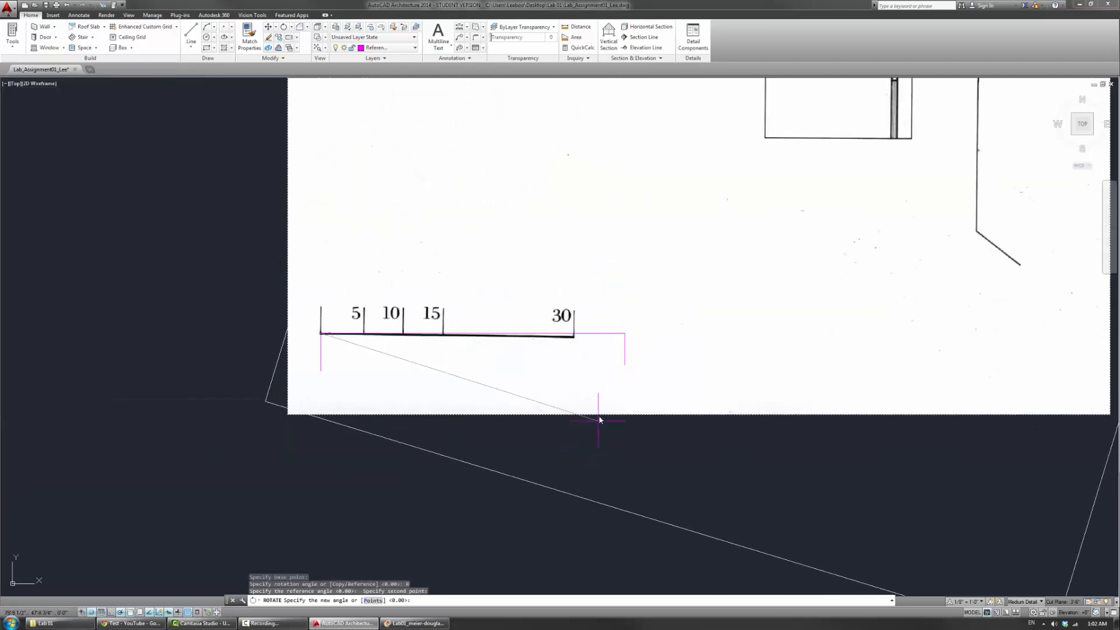
{"action": "left_click", "coordinate": [626, 334]}
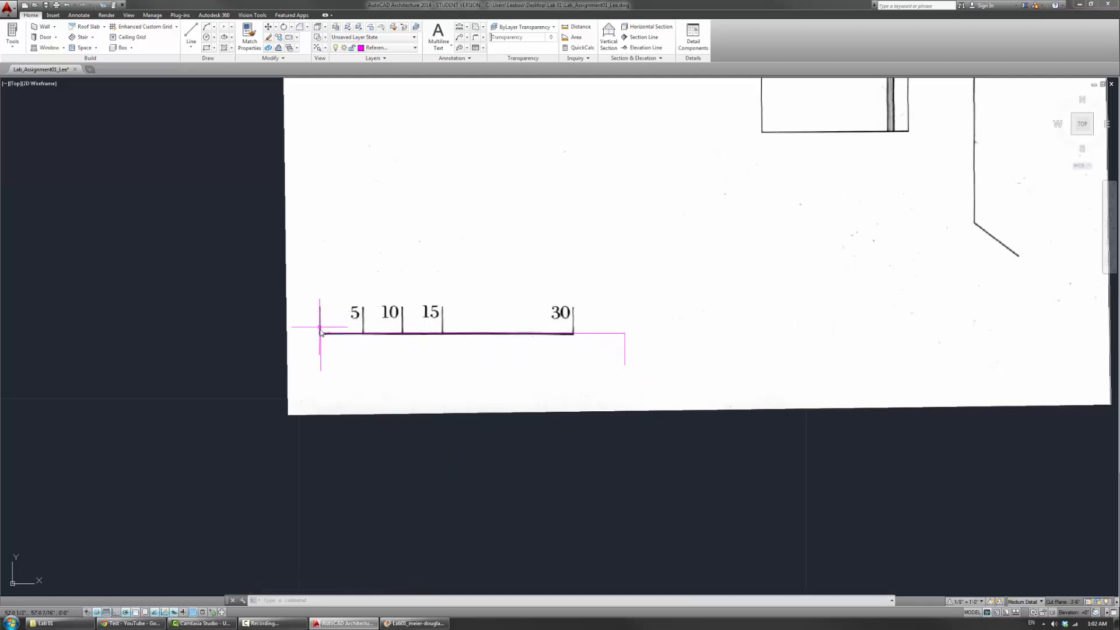
Examine how the rotated image's scale bar lines up with the reference line and its end marks, and view the whole section.
{"action": "scroll", "coordinate": [321, 337], "scroll_direction": "up", "scroll_amount": 4}
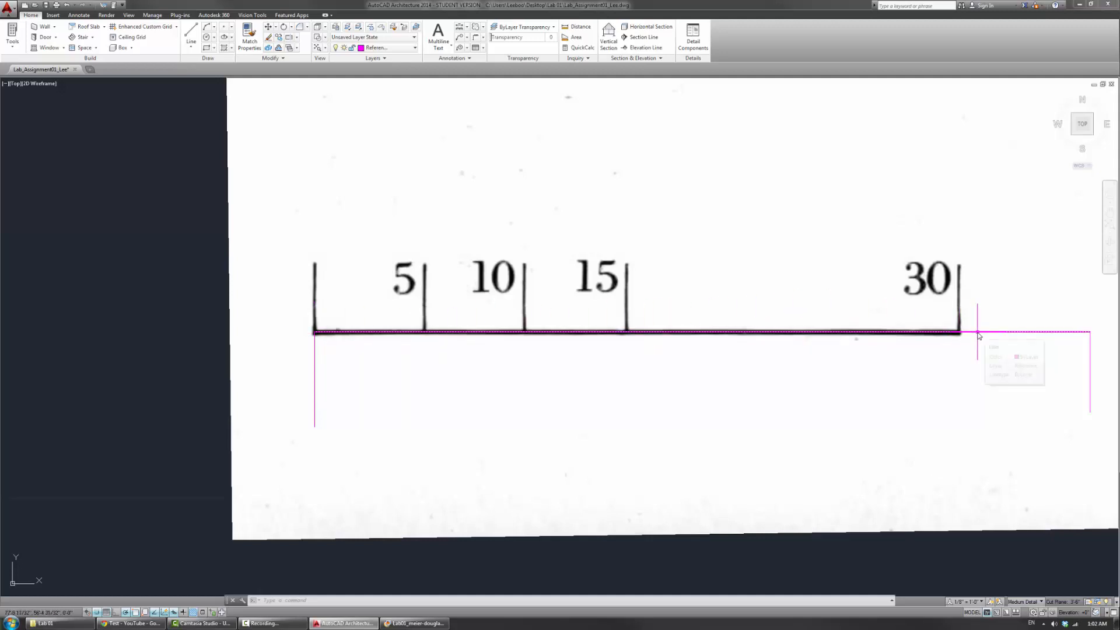
{"action": "mouse_move", "coordinate": [979, 335]}
{"action": "middle_mouse_down"}
{"action": "mouse_move", "coordinate": [913, 335]}
{"action": "mouse_move", "coordinate": [901, 353]}
{"action": "middle_mouse_up"}
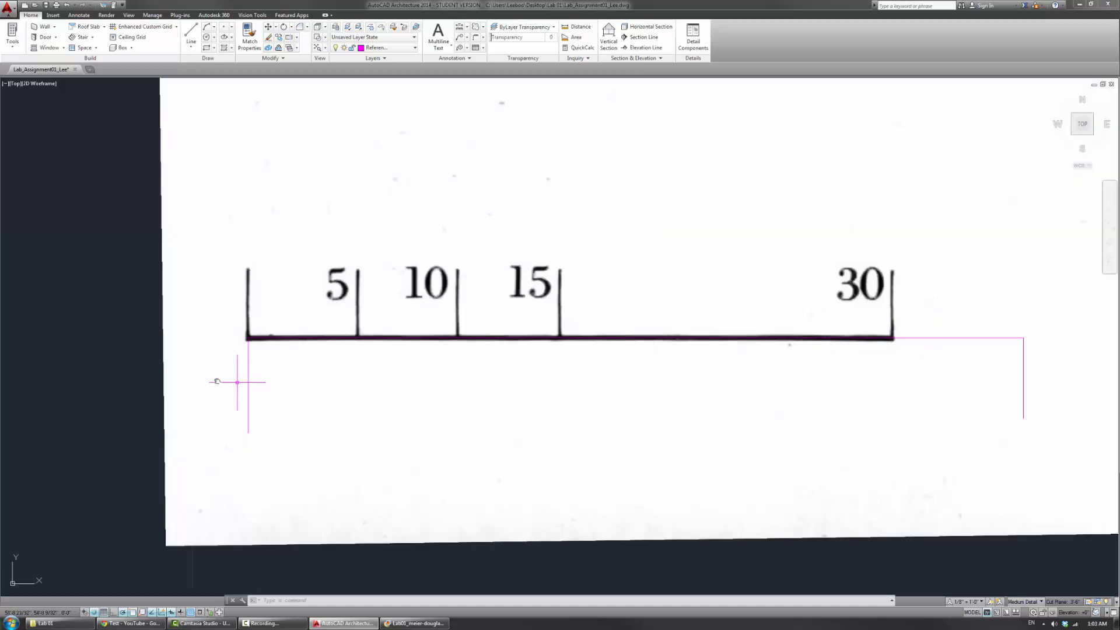
{"action": "scroll", "coordinate": [218, 380], "scroll_direction": "down", "scroll_amount": 5}
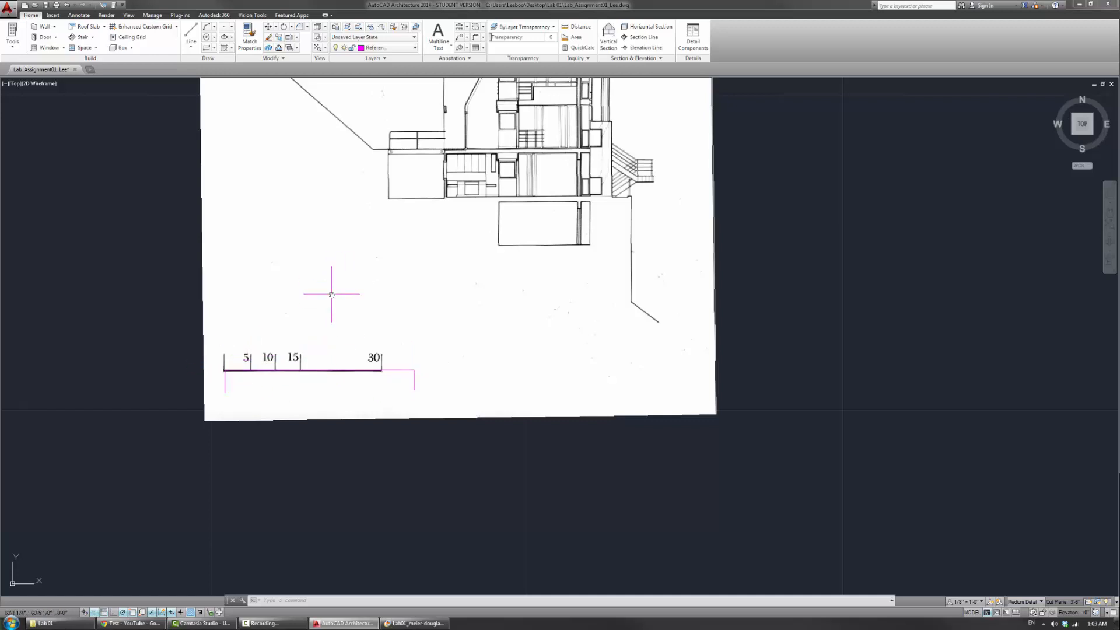
{"action": "middle_click_drag", "start_coordinate": [332, 293], "coordinate": [365, 420]}
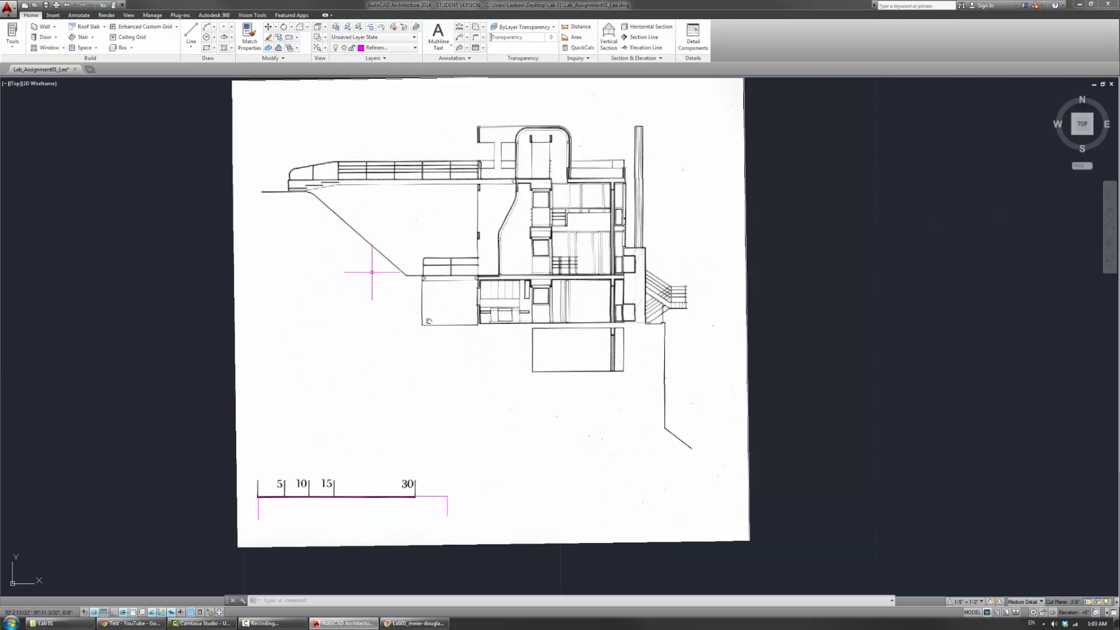
{"action": "middle_click_drag", "start_coordinate": [436, 373], "coordinate": [520, 308]}
{"action": "scroll", "coordinate": [417, 397], "scroll_direction": "up", "scroll_amount": 3}
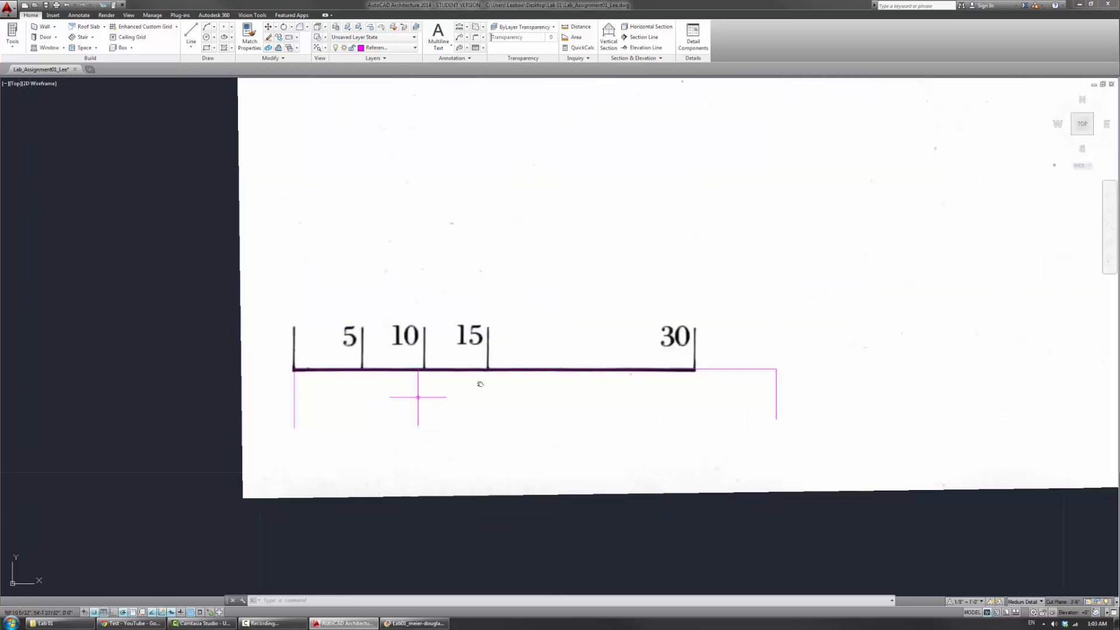
{"action": "scroll", "coordinate": [667, 351], "scroll_direction": "down", "scroll_amount": 2}
{"action": "middle_click_drag", "start_coordinate": [665, 353], "coordinate": [553, 400]}
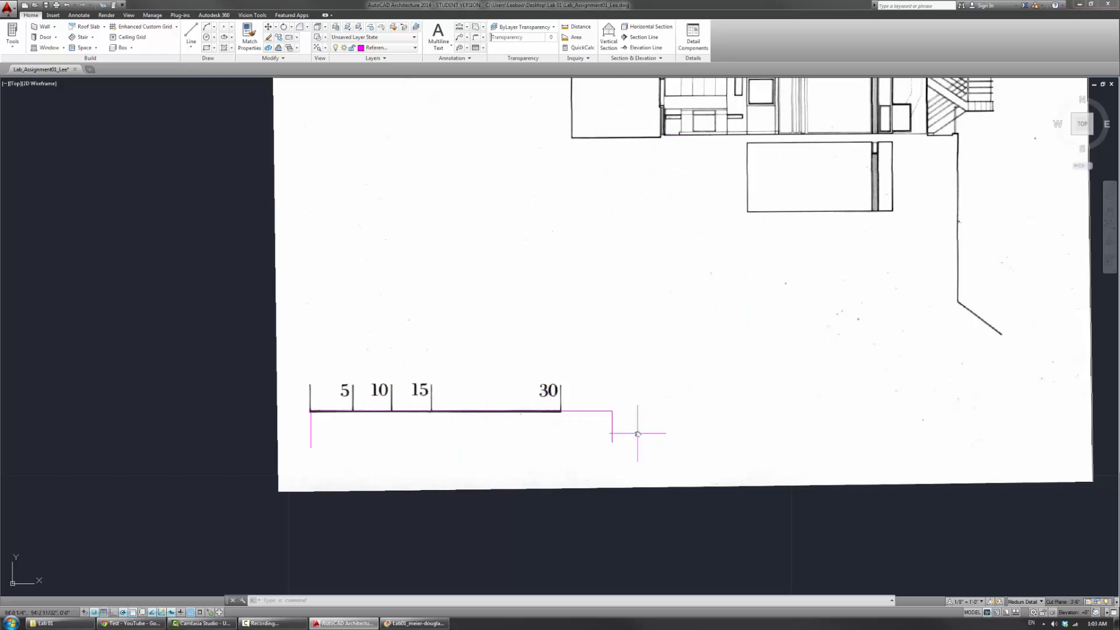
{"action": "middle_click_drag", "start_coordinate": [493, 399], "coordinate": [530, 354]}
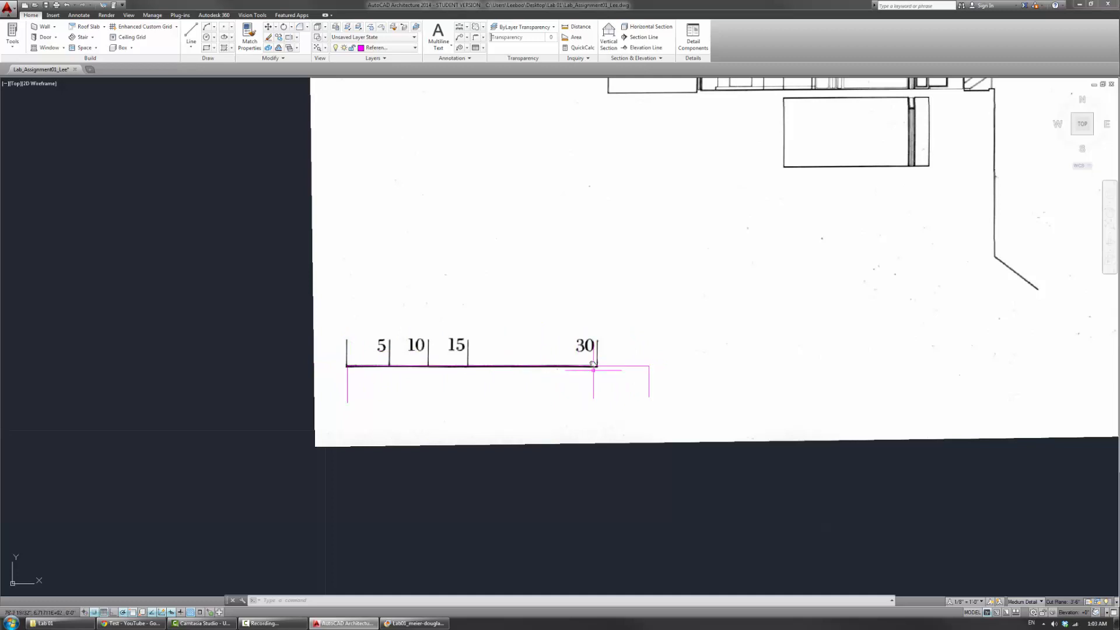
{"action": "left_click", "coordinate": [644, 366]}
{"action": "left_click", "coordinate": [625, 353]}
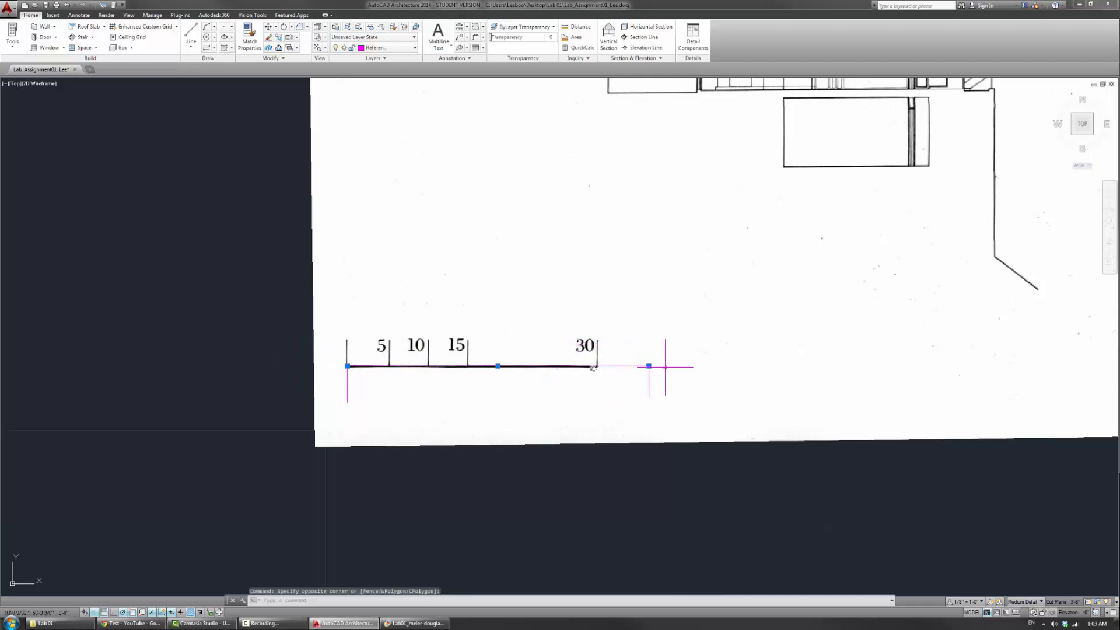
{"action": "key", "text": "Escape"}
{"action": "key", "text": "Escape"}
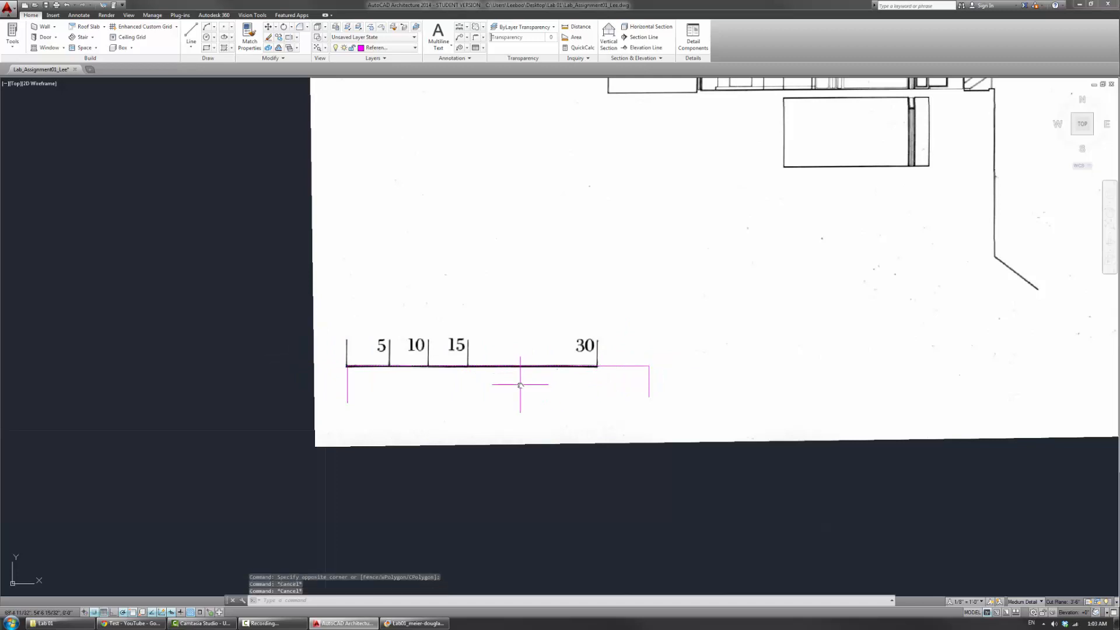
Begin scaling the section image about the scale bar's zero end with the Scale command's Reference option.
{"action": "type", "text": "scale"}
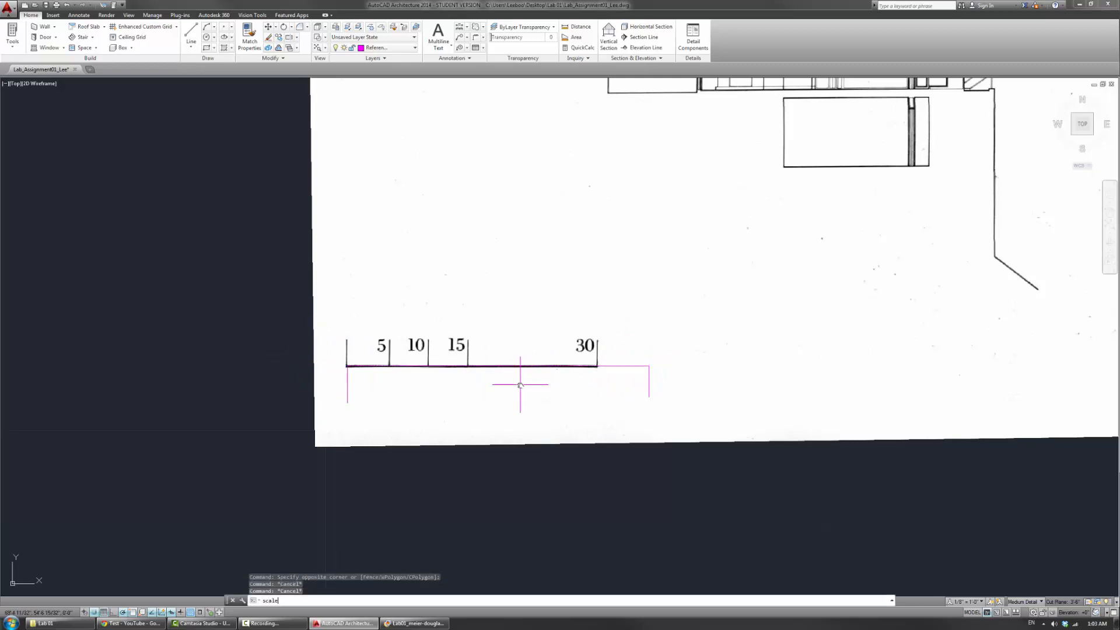
{"action": "key", "text": "Return"}
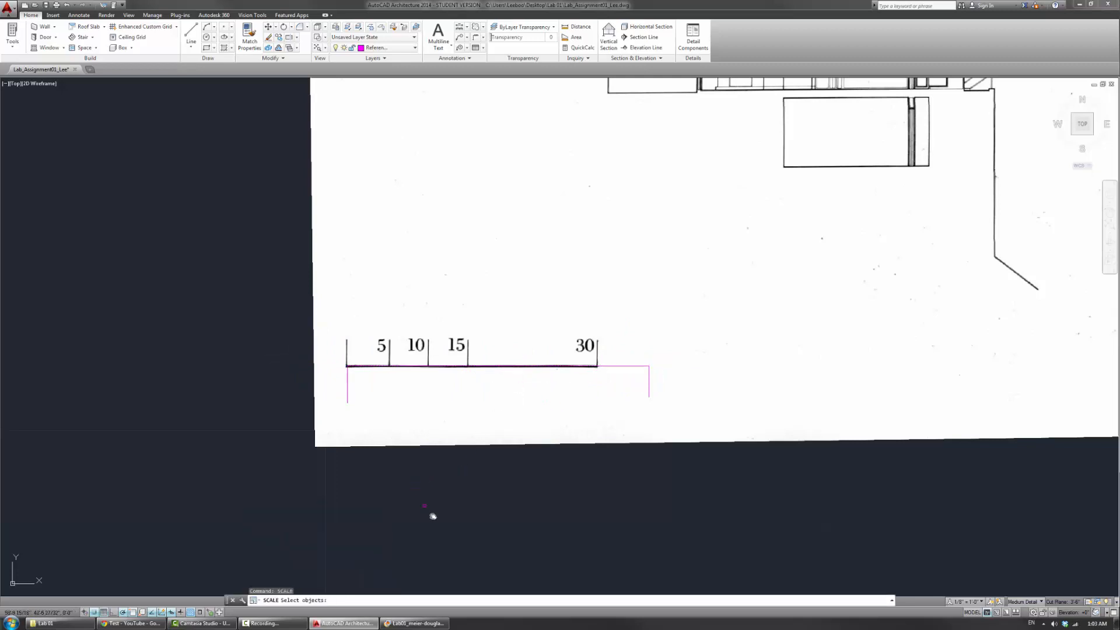
{"action": "left_click", "coordinate": [380, 485]}
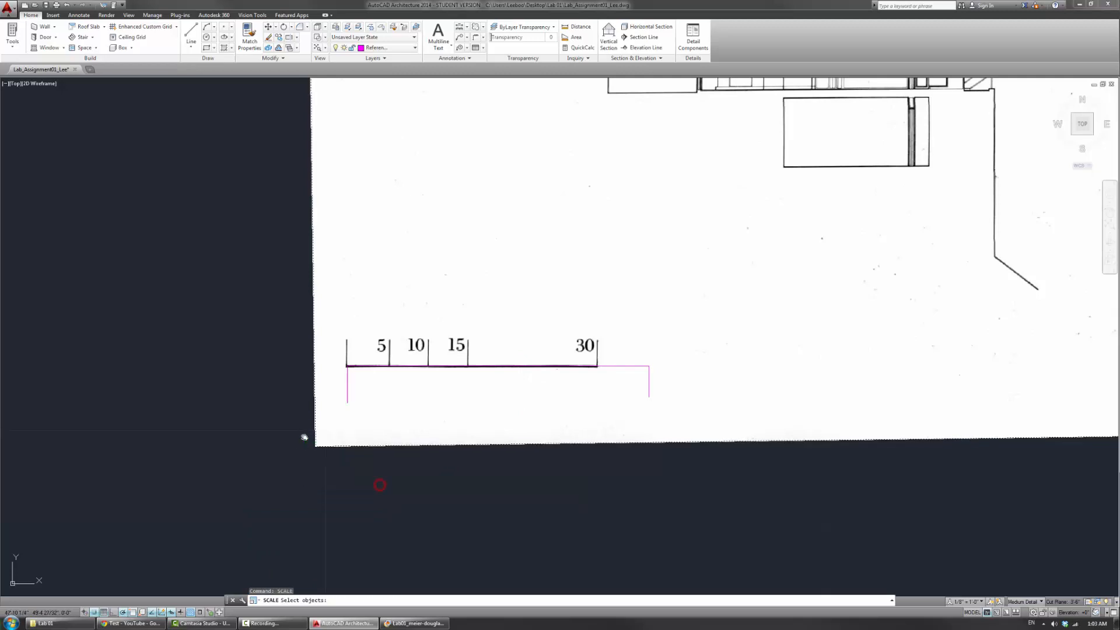
{"action": "left_click", "coordinate": [300, 417]}
{"action": "scroll", "coordinate": [300, 418], "scroll_direction": "down", "scroll_amount": 5}
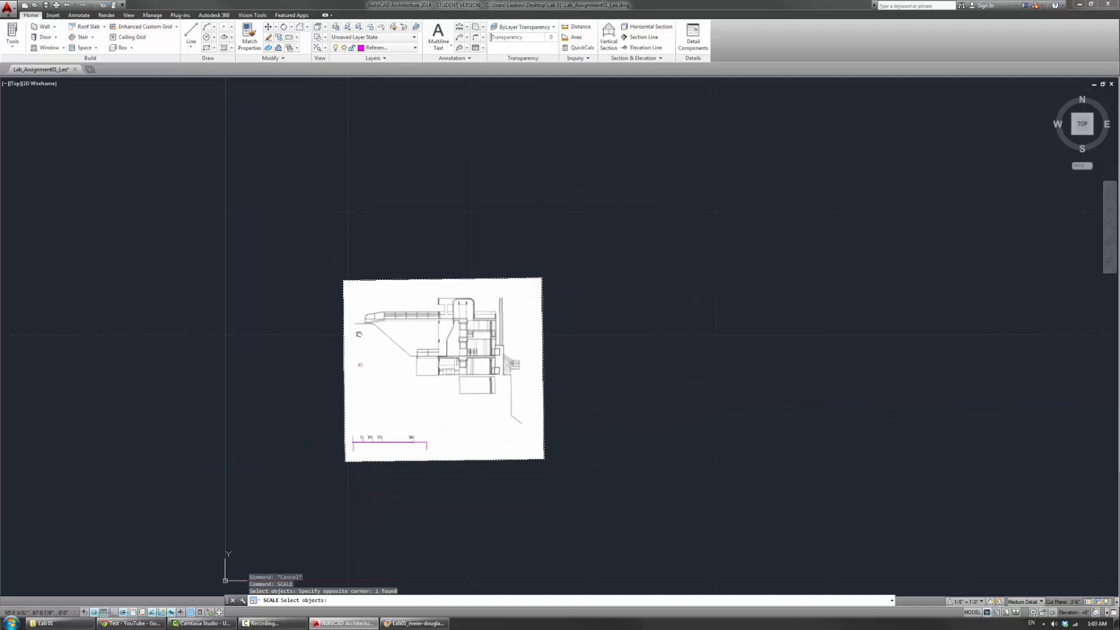
{"action": "scroll", "coordinate": [329, 426], "scroll_direction": "up", "scroll_amount": 5}
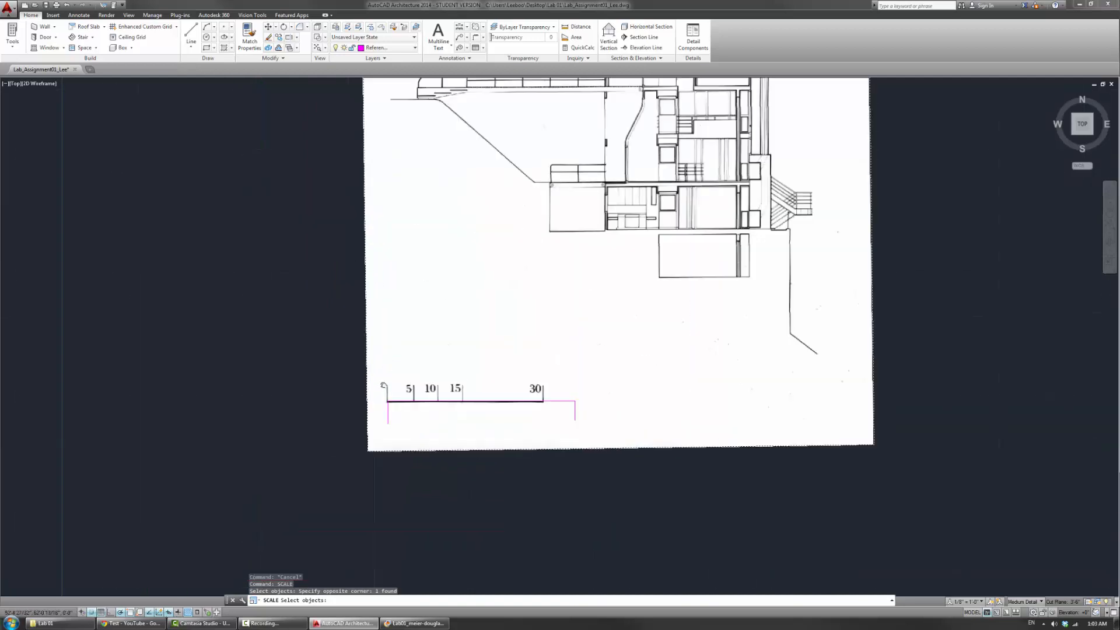
{"action": "key", "text": "Return"}
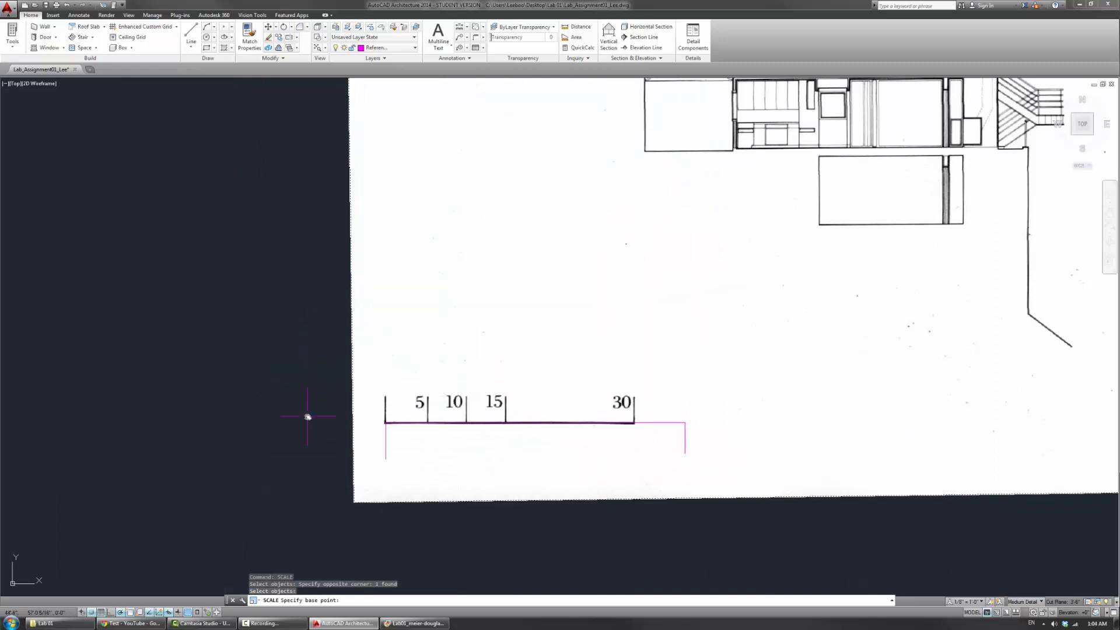
{"action": "left_click", "coordinate": [385, 422]}
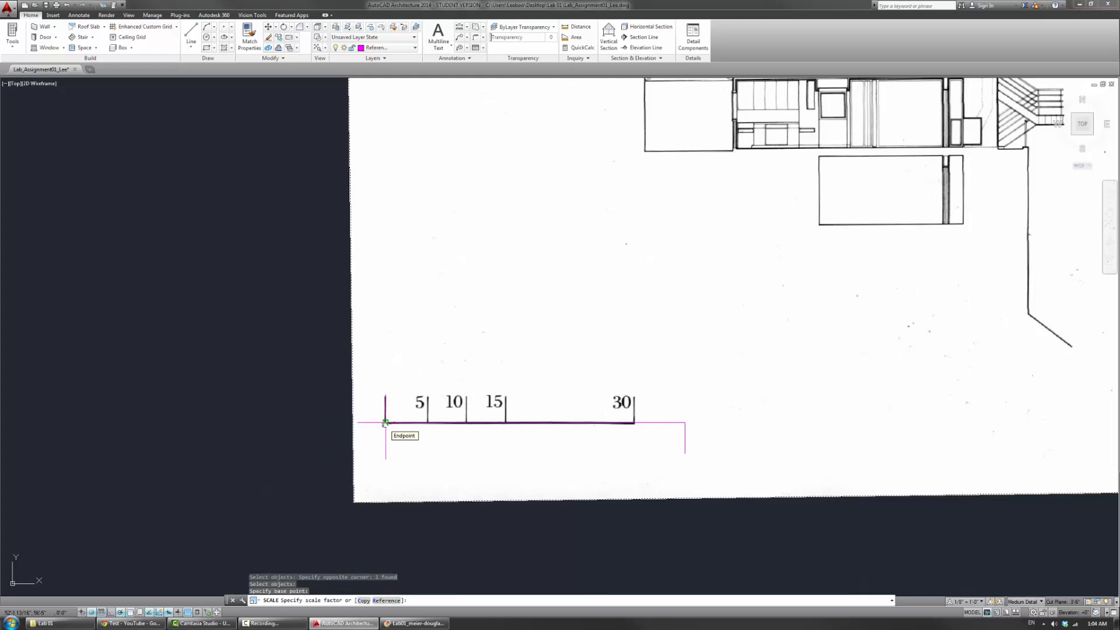
{"action": "scroll", "coordinate": [429, 443], "scroll_direction": "down", "scroll_amount": 10}
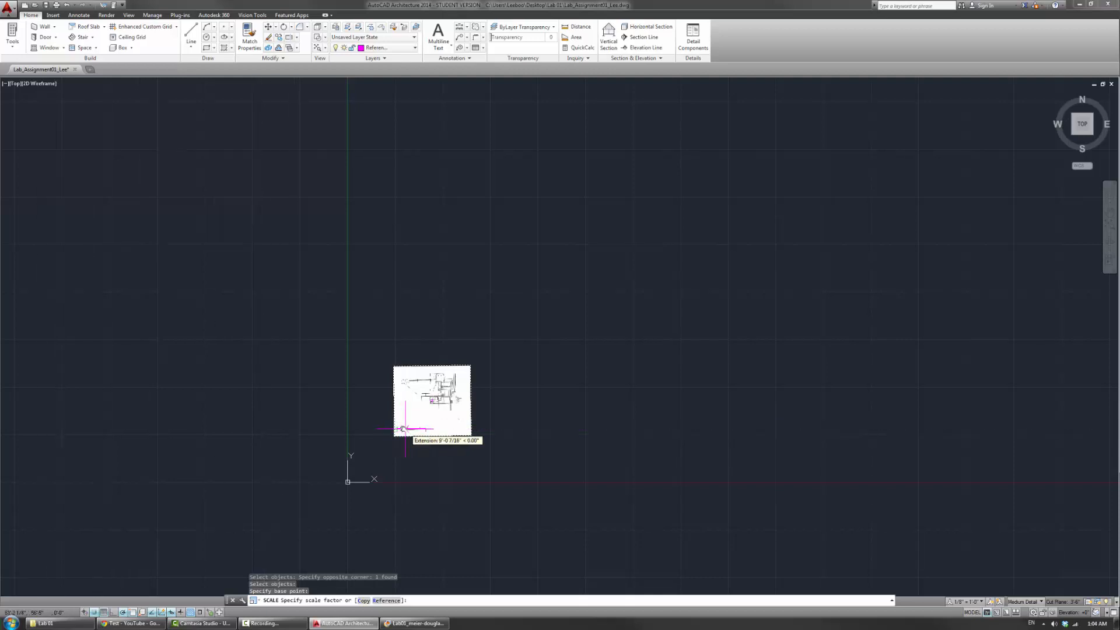
{"action": "scroll", "coordinate": [402, 429], "scroll_direction": "up", "scroll_amount": 2}
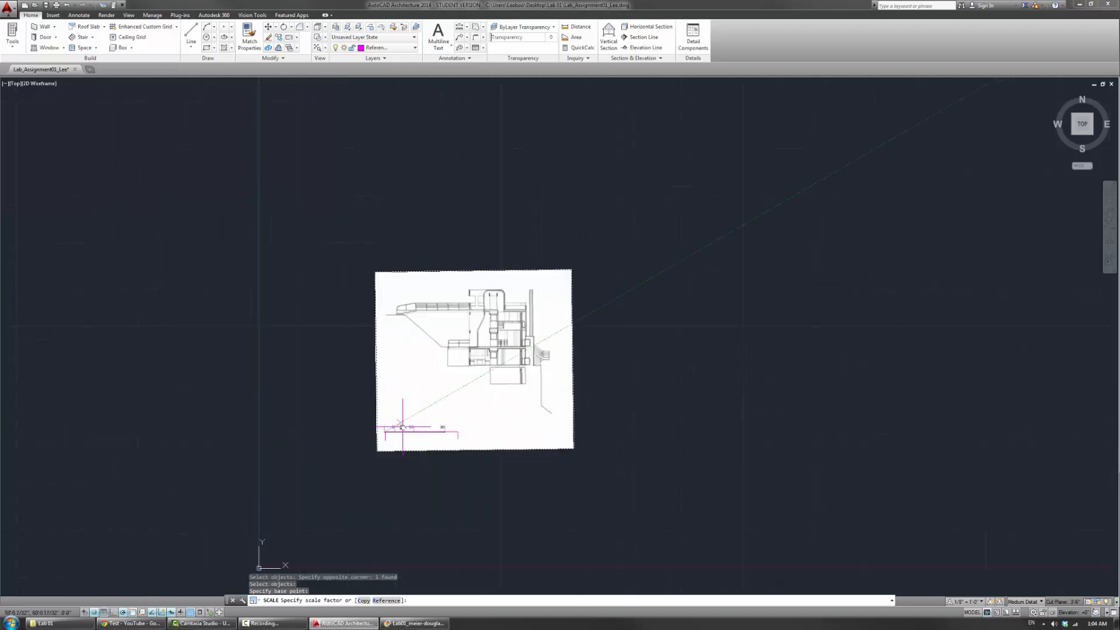
{"action": "left_click", "coordinate": [386, 601]}
Take the scale bar from zero to the 30 mark as the reference length and scale it to the far end of the 30' reference line.
{"action": "scroll", "coordinate": [411, 451], "scroll_direction": "up", "scroll_amount": 5}
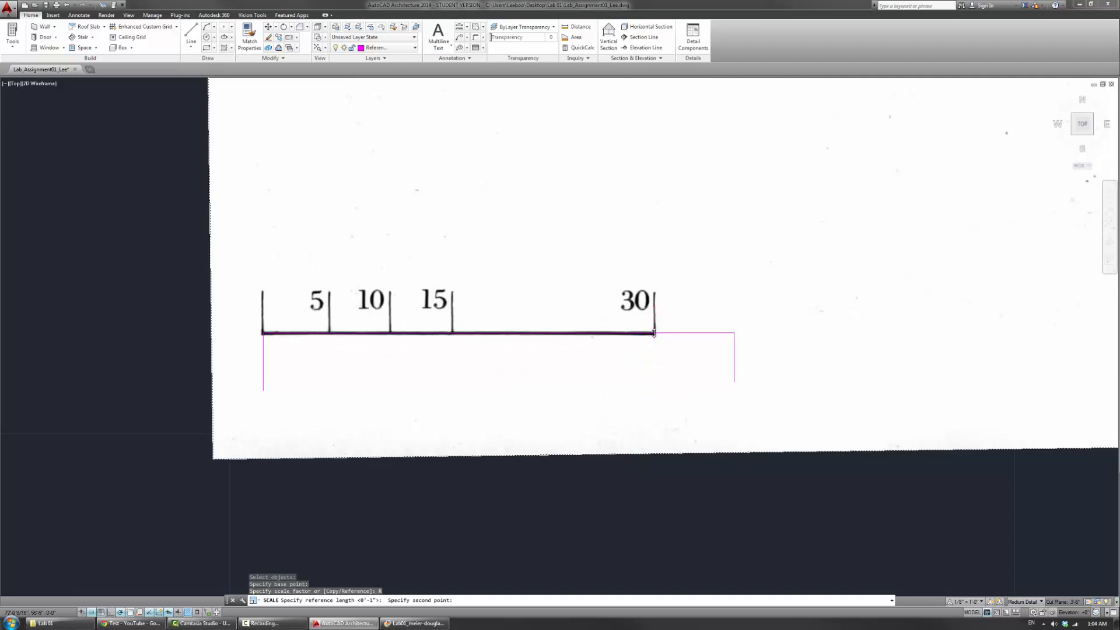
{"action": "scroll", "coordinate": [654, 333], "scroll_direction": "up", "scroll_amount": 5}
{"action": "scroll", "coordinate": [648, 330], "scroll_direction": "up", "scroll_amount": 2}
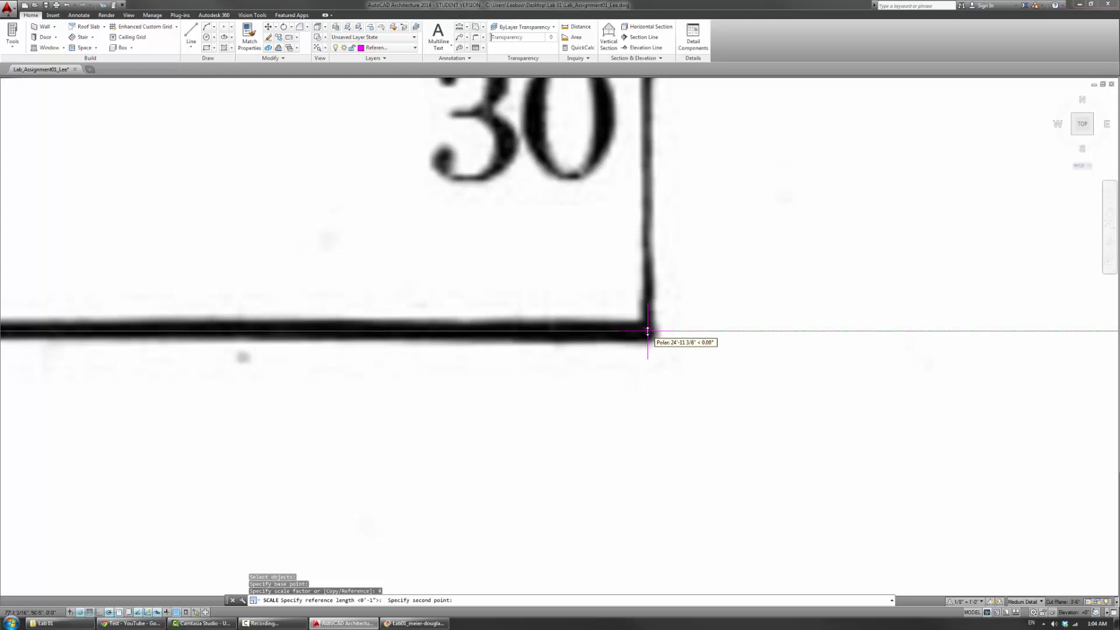
{"action": "left_click", "coordinate": [647, 332]}
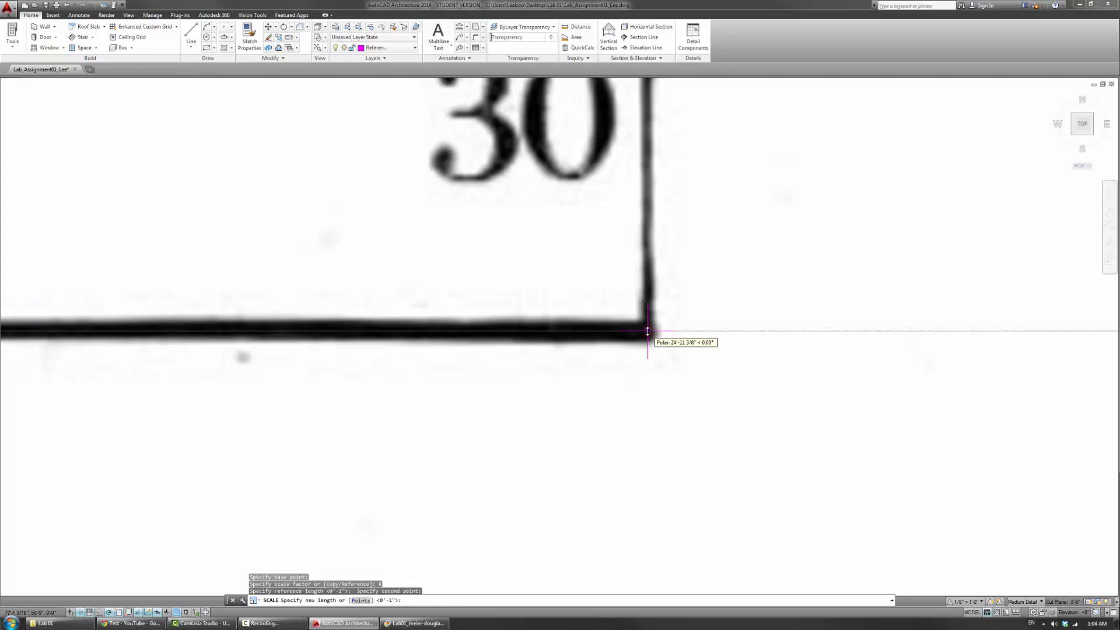
{"action": "scroll", "coordinate": [647, 331], "scroll_direction": "down", "scroll_amount": 6}
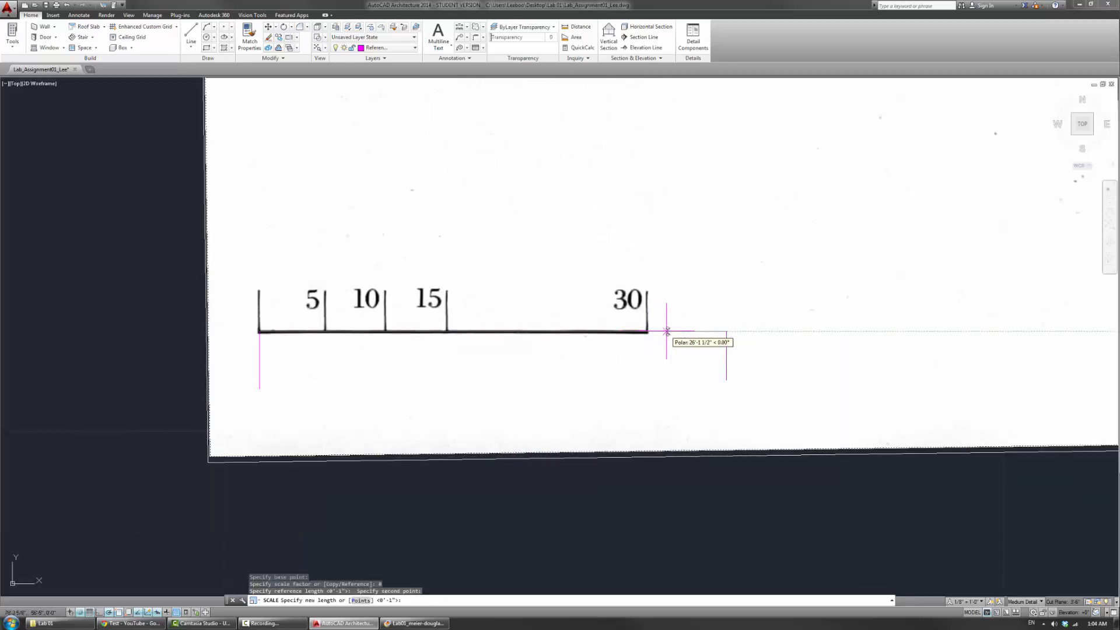
{"action": "left_click", "coordinate": [726, 331]}
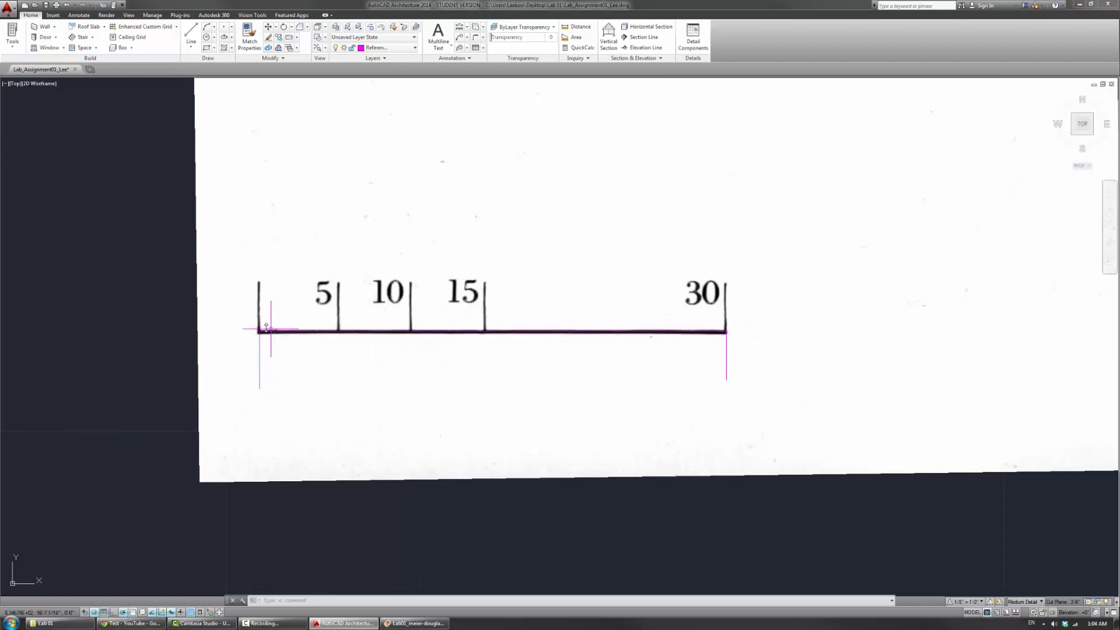
Measure the height of the lower terrace railing from the floor line to the top rail at its middle post.
{"action": "scroll", "coordinate": [394, 355], "scroll_direction": "down", "scroll_amount": 6}
{"action": "middle_click_drag", "start_coordinate": [647, 240], "coordinate": [672, 385]}
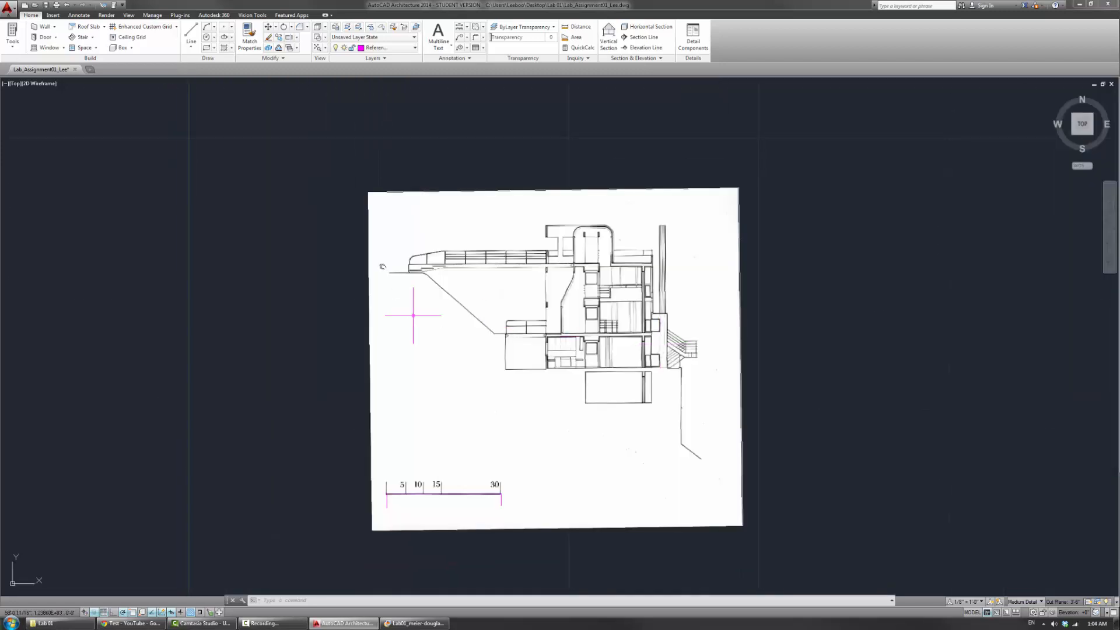
{"action": "scroll", "coordinate": [505, 327], "scroll_direction": "up", "scroll_amount": 6}
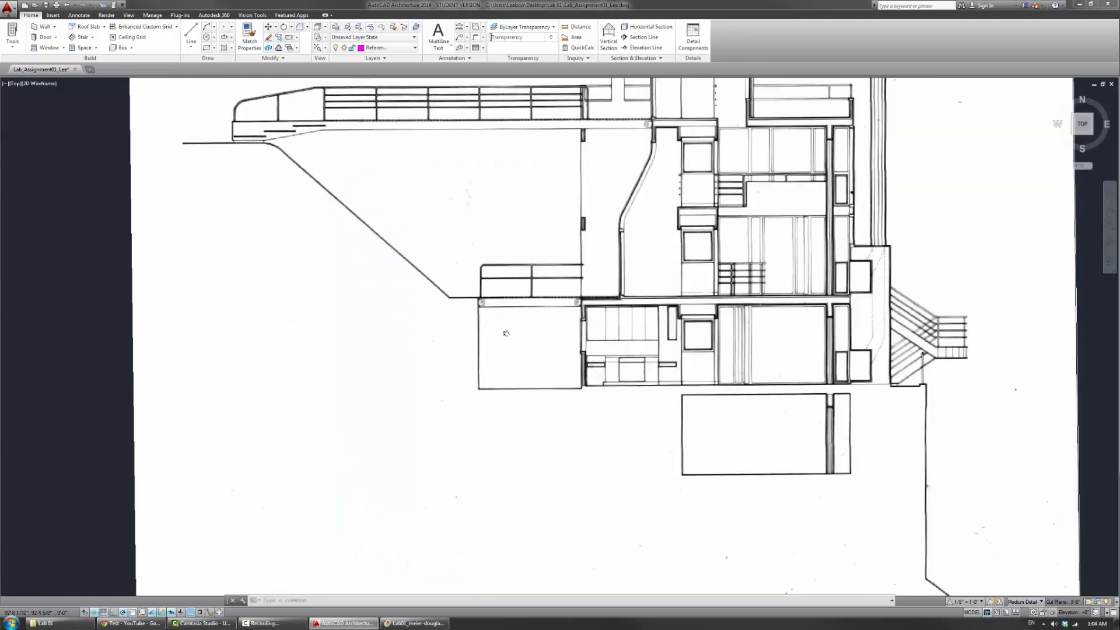
{"action": "scroll", "coordinate": [508, 269], "scroll_direction": "down", "scroll_amount": 1}
{"action": "middle_click_drag", "start_coordinate": [568, 233], "coordinate": [570, 320]}
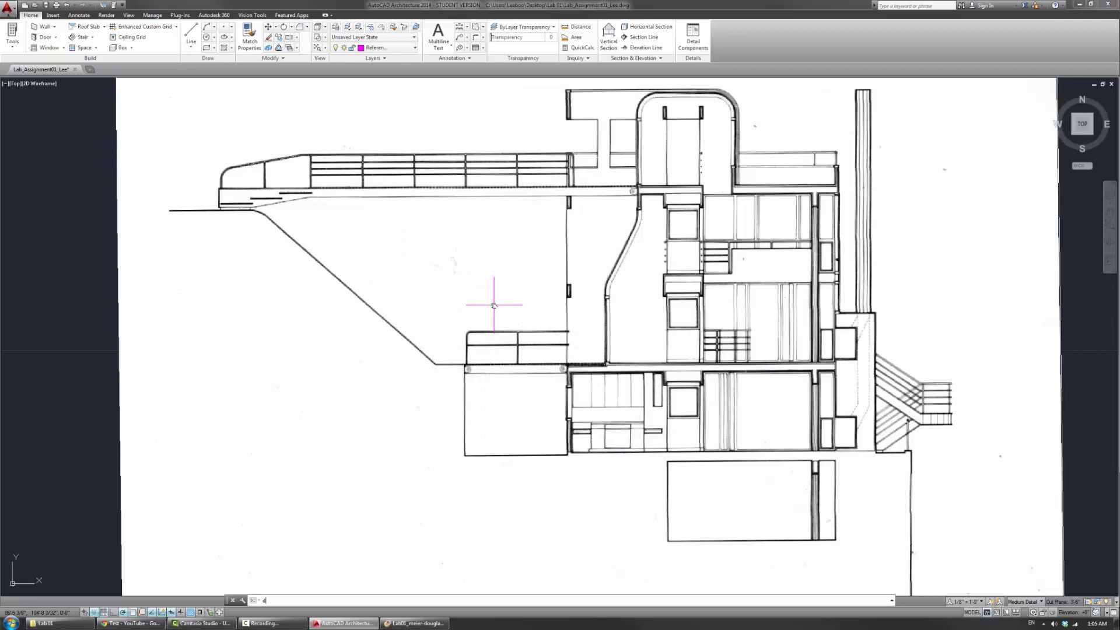
{"action": "type", "text": "DIST"}
{"action": "key", "text": "Return"}
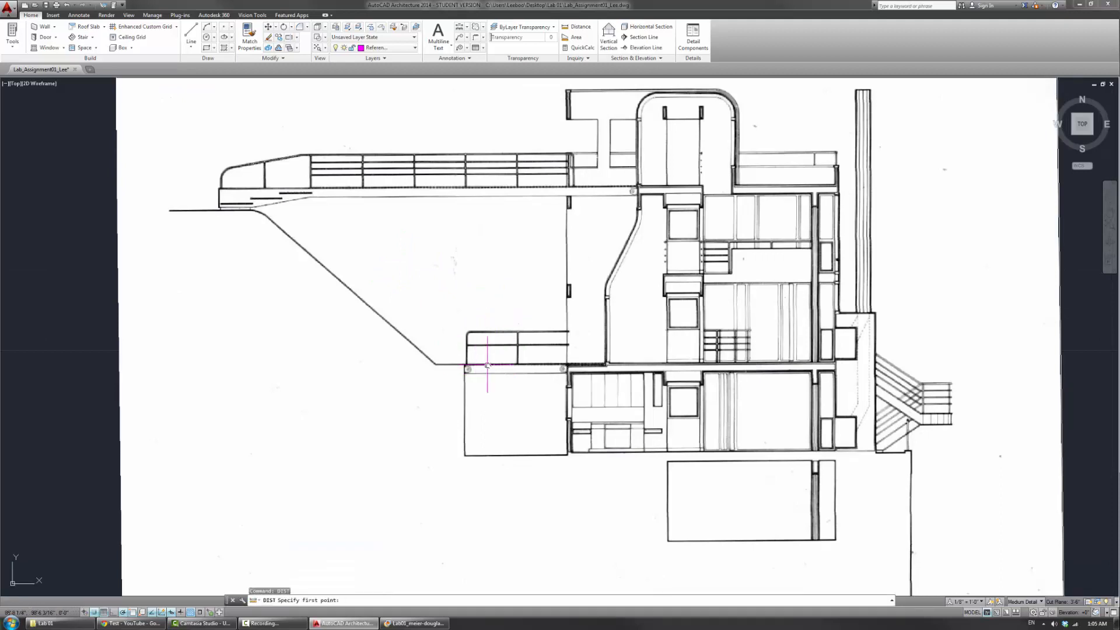
{"action": "scroll", "coordinate": [517, 364], "scroll_direction": "up", "scroll_amount": 6}
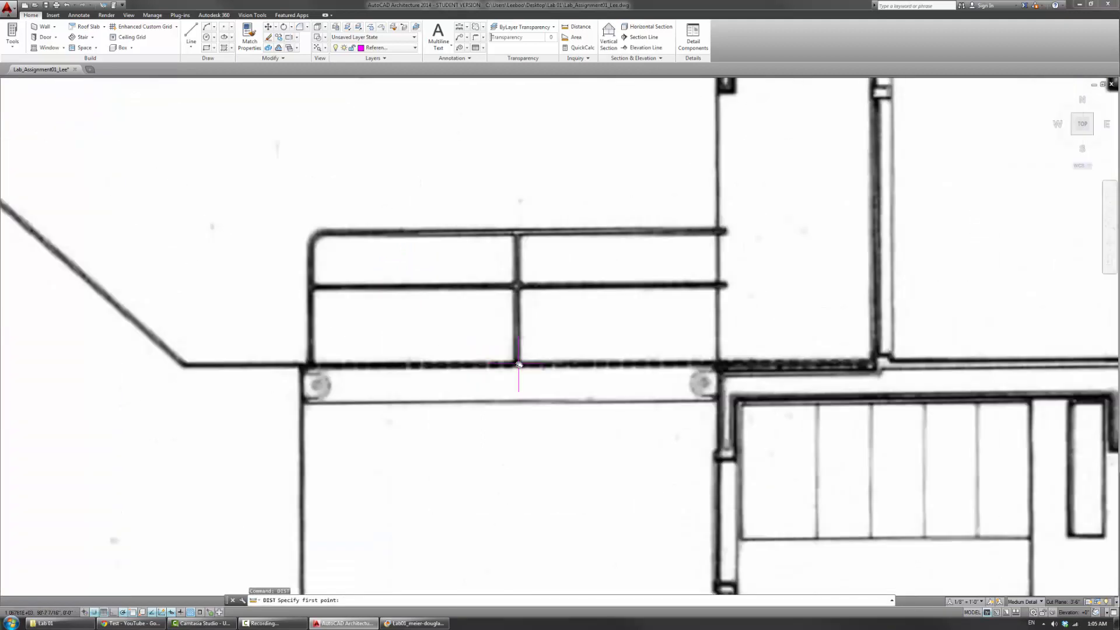
{"action": "left_click", "coordinate": [518, 363]}
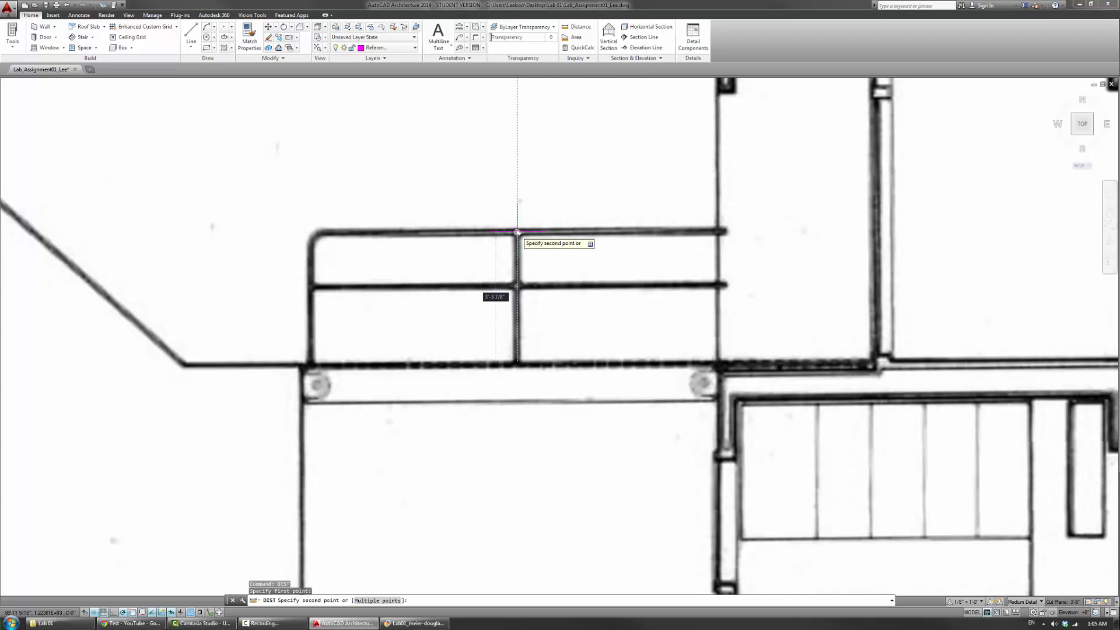
{"action": "left_click", "coordinate": [517, 232]}
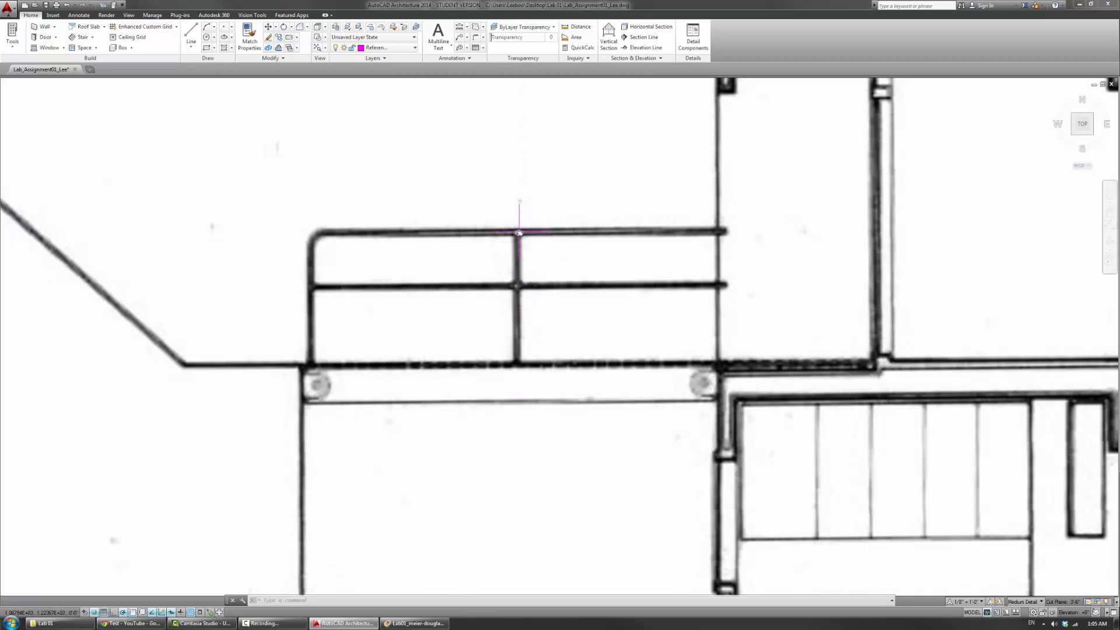
Delete the horizontal 30' reference line and its two vertical end marks below the image's scale bar.
{"action": "scroll", "coordinate": [511, 264], "scroll_direction": "down", "scroll_amount": 5}
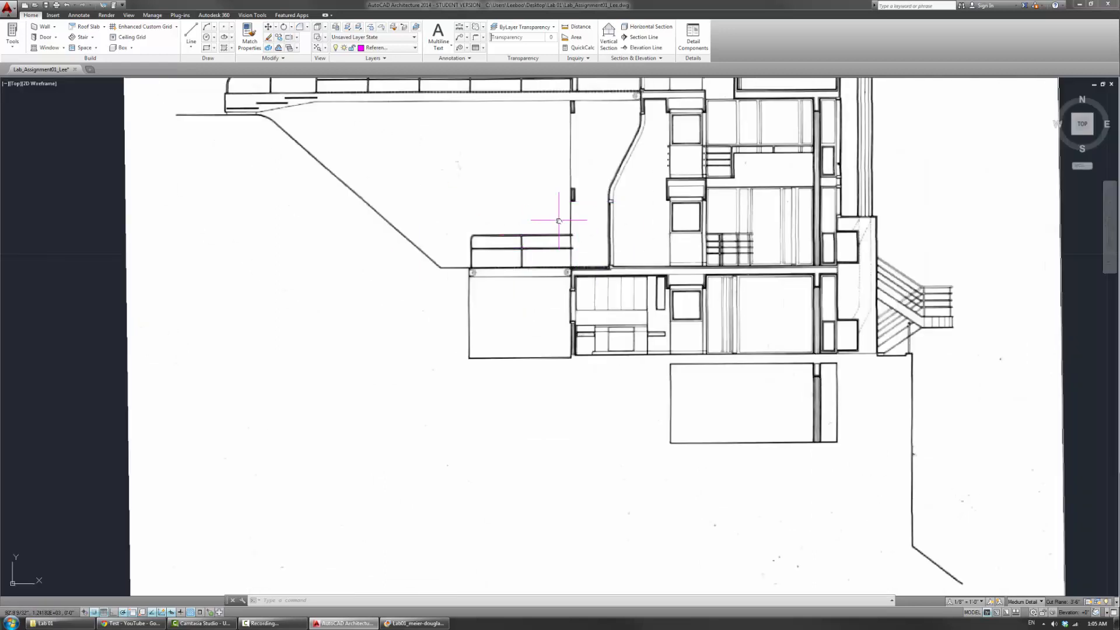
{"action": "scroll", "coordinate": [574, 251], "scroll_direction": "down", "scroll_amount": 6}
{"action": "scroll", "coordinate": [578, 258], "scroll_direction": "up", "scroll_amount": 2}
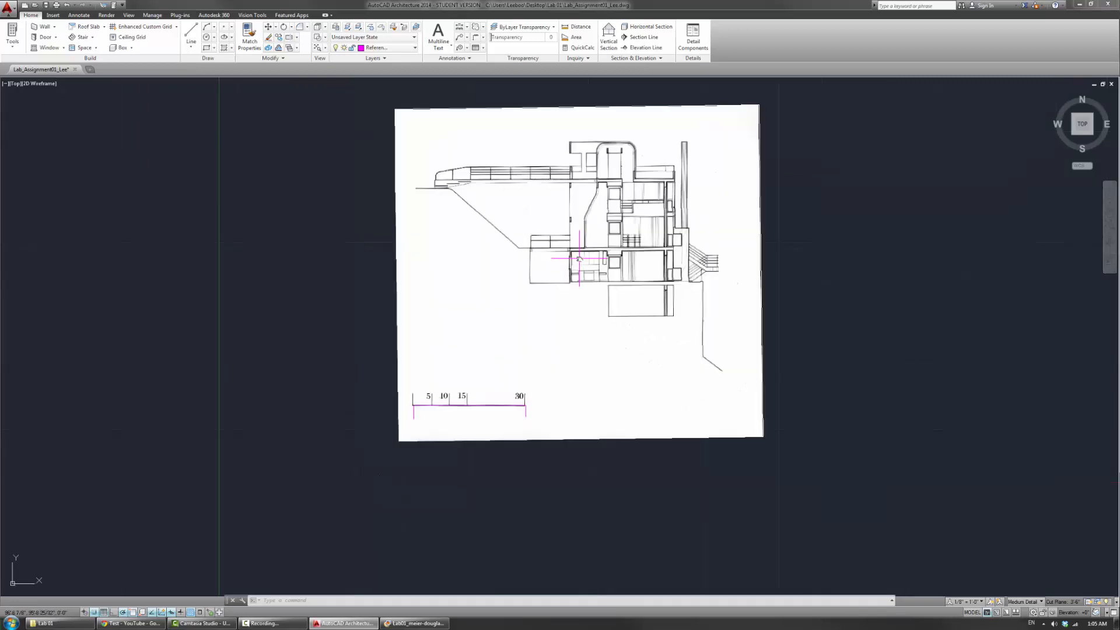
{"action": "scroll", "coordinate": [578, 258], "scroll_direction": "up", "scroll_amount": 2}
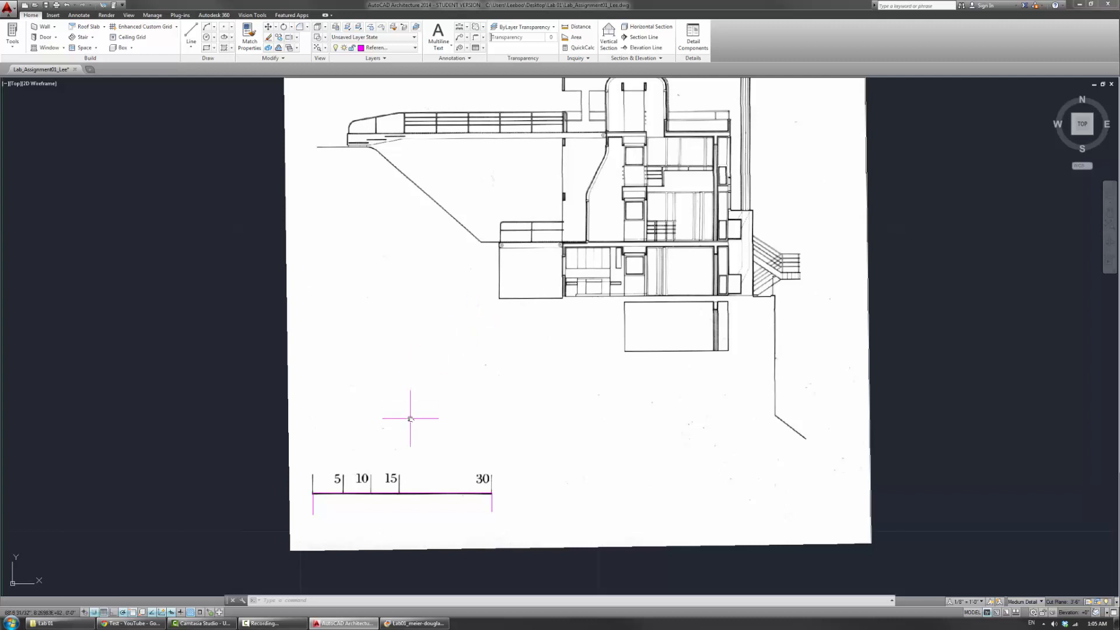
{"action": "left_click", "coordinate": [232, 436]}
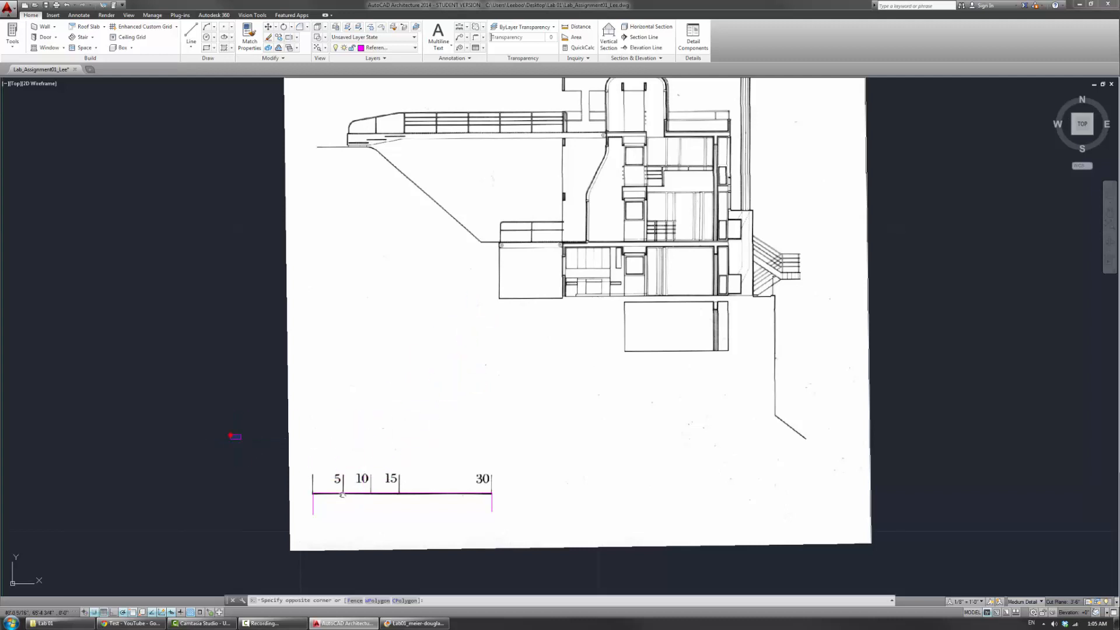
{"action": "left_click", "coordinate": [529, 550]}
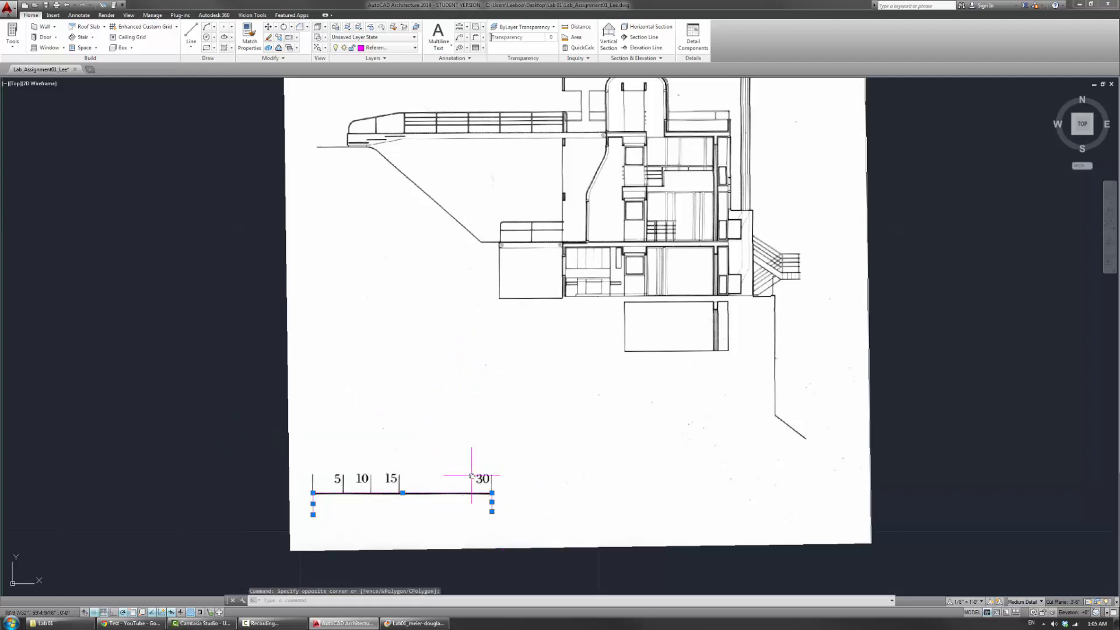
{"action": "key", "text": "Delete"}
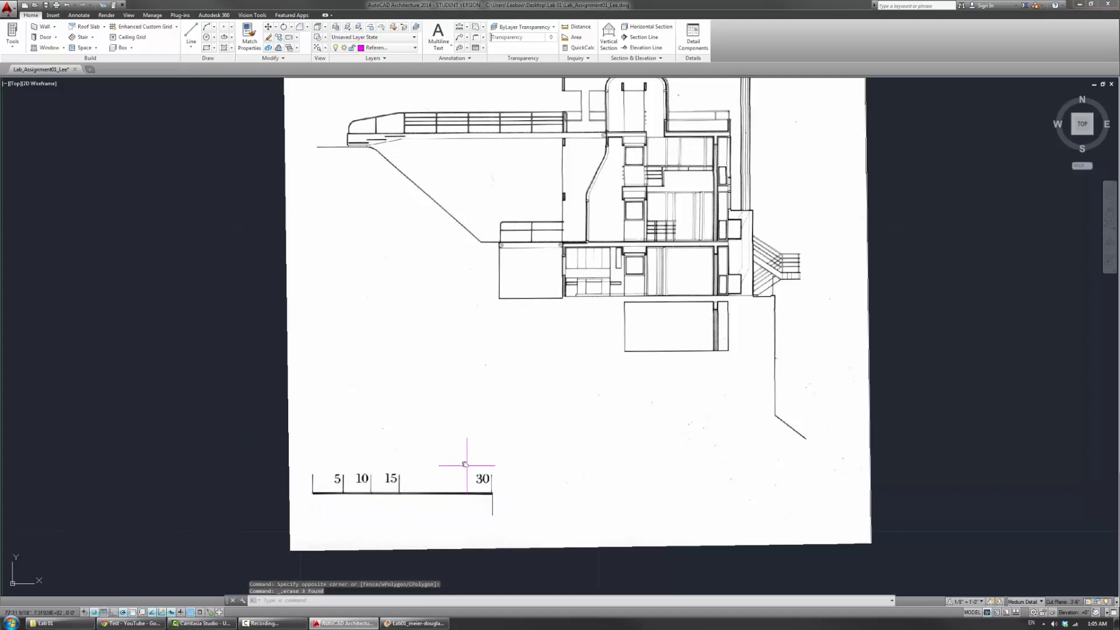
{"action": "middle_click_drag", "start_coordinate": [599, 402], "coordinate": [565, 428]}
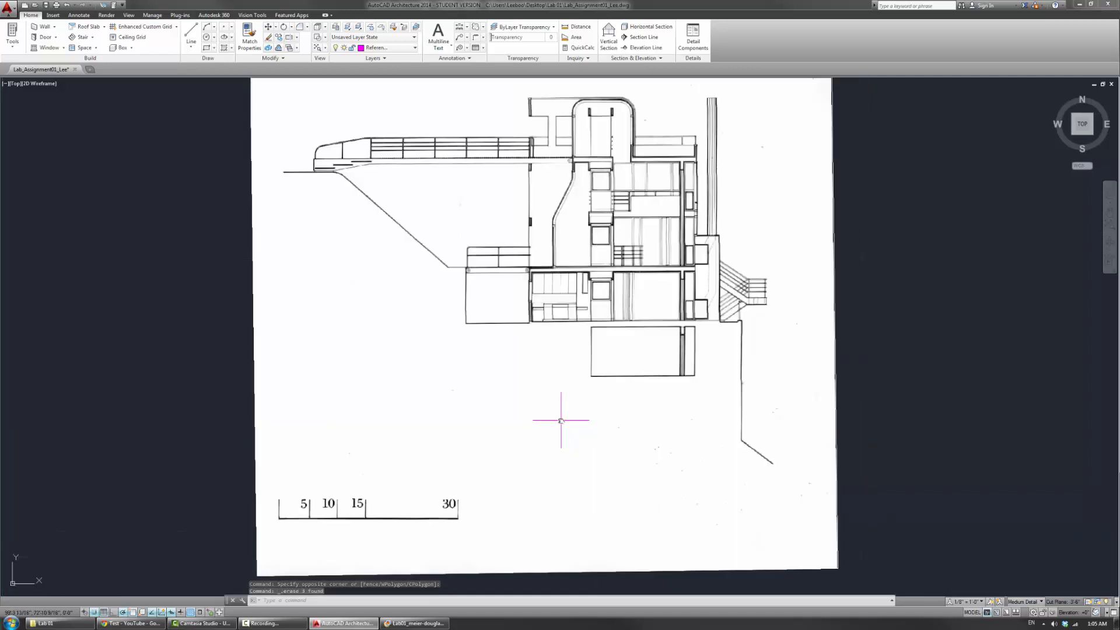